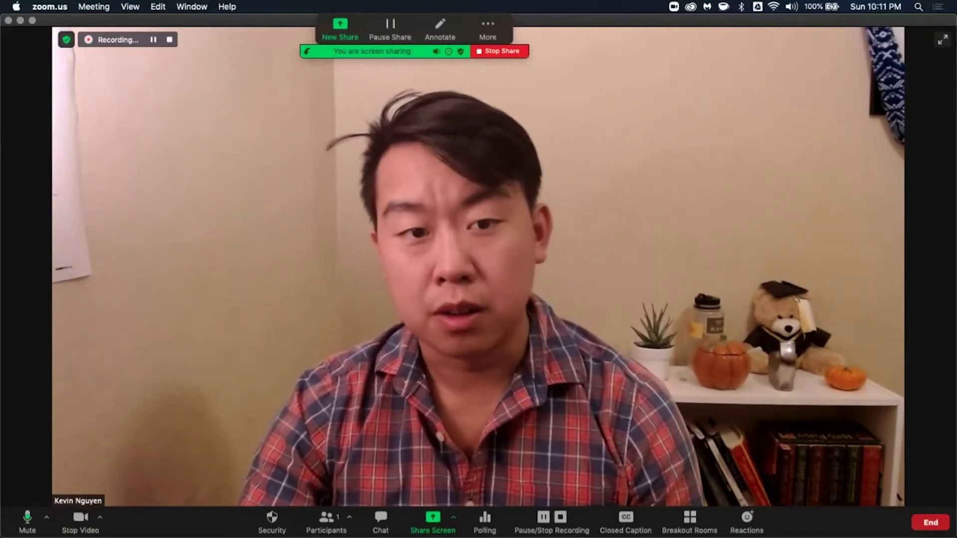
Switch to the B1 Signature Assignment document in Word and return to its beginning.
{"action": "key", "text": "ctrl+Up"}
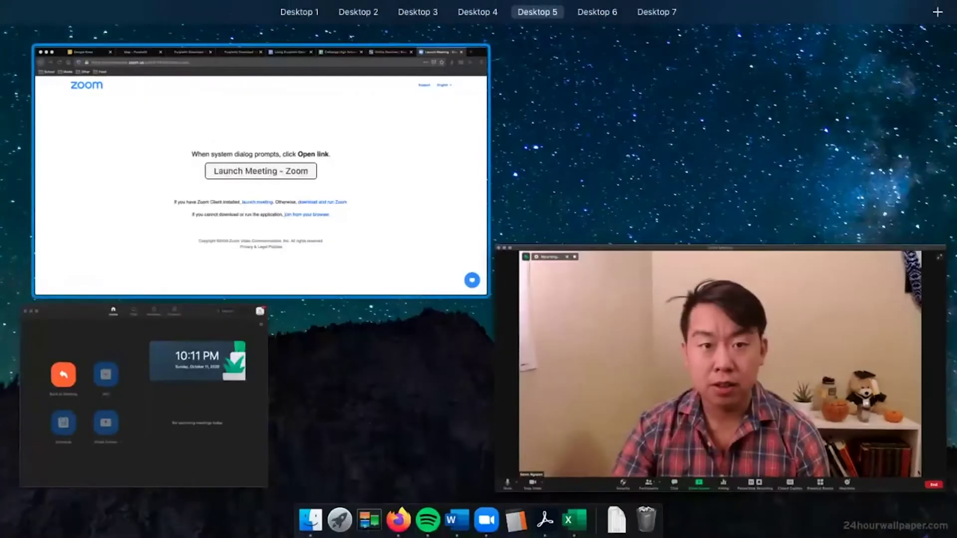
{"action": "left_click", "coordinate": [349, 44]}
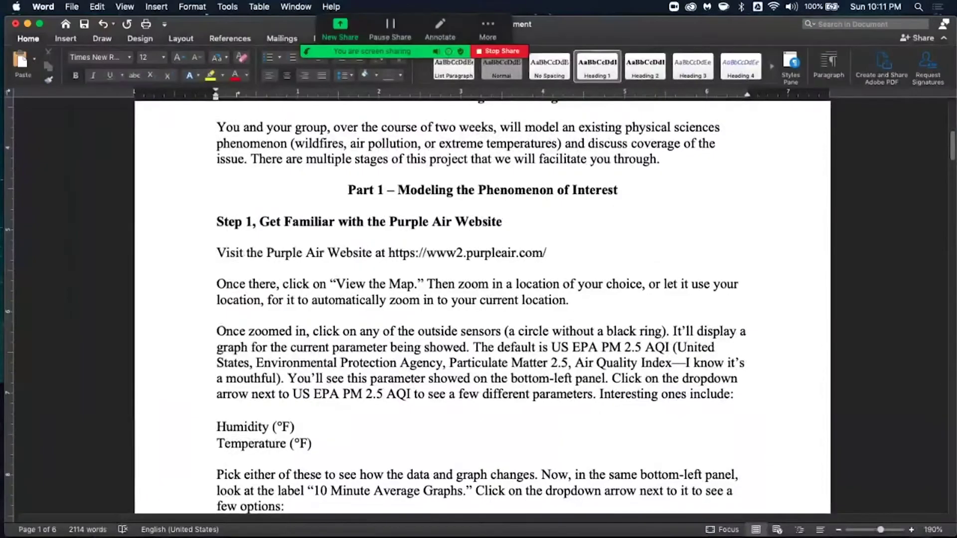
{"action": "scroll", "coordinate": [483, 307], "scroll_direction": "up", "scroll_amount": 3}
{"action": "scroll", "coordinate": [482, 307], "scroll_direction": "up", "scroll_amount": 5}
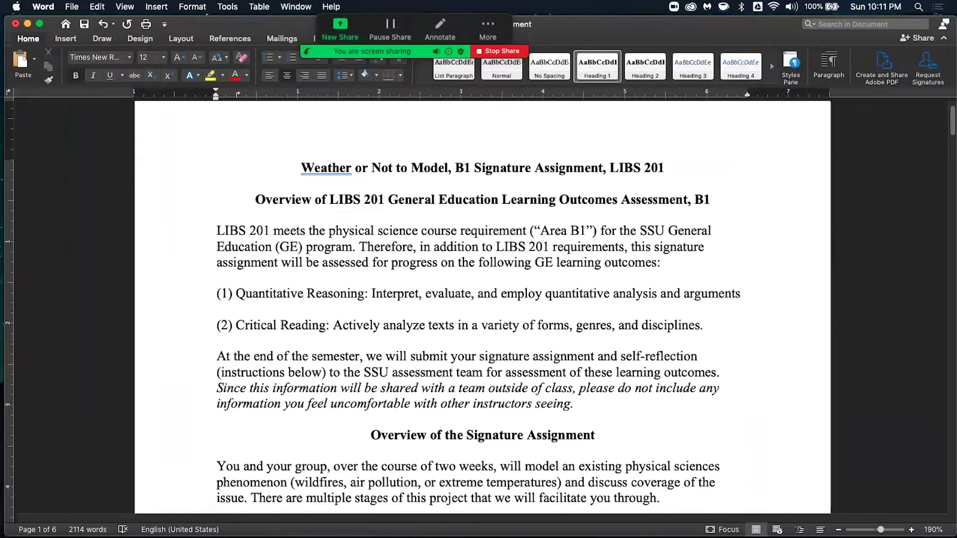
Read the assignment from its learning outcomes overview down to Part 1, Step 1 about the Purple Air website.
{"action": "scroll", "coordinate": [483, 308], "scroll_direction": "down", "scroll_amount": 2}
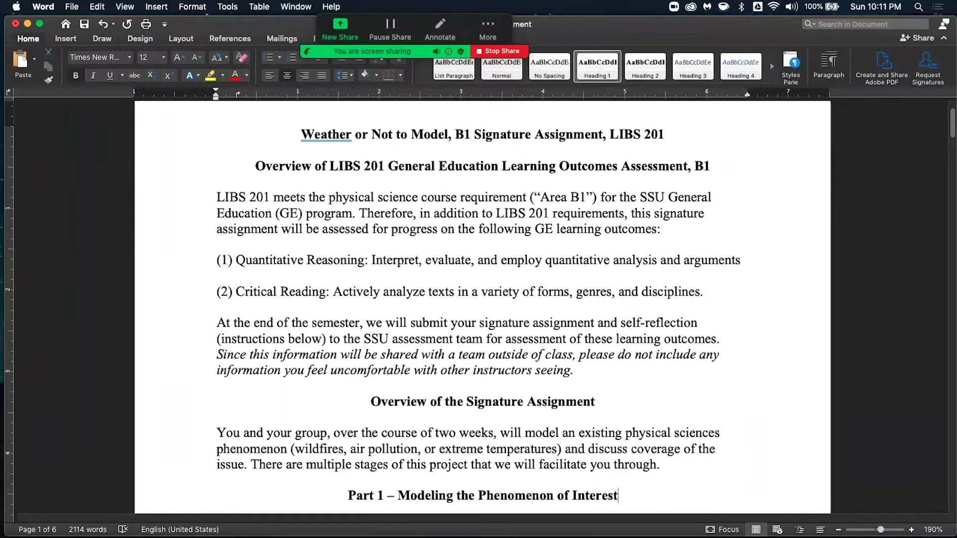
{"action": "scroll", "coordinate": [482, 307], "scroll_direction": "down", "scroll_amount": 5}
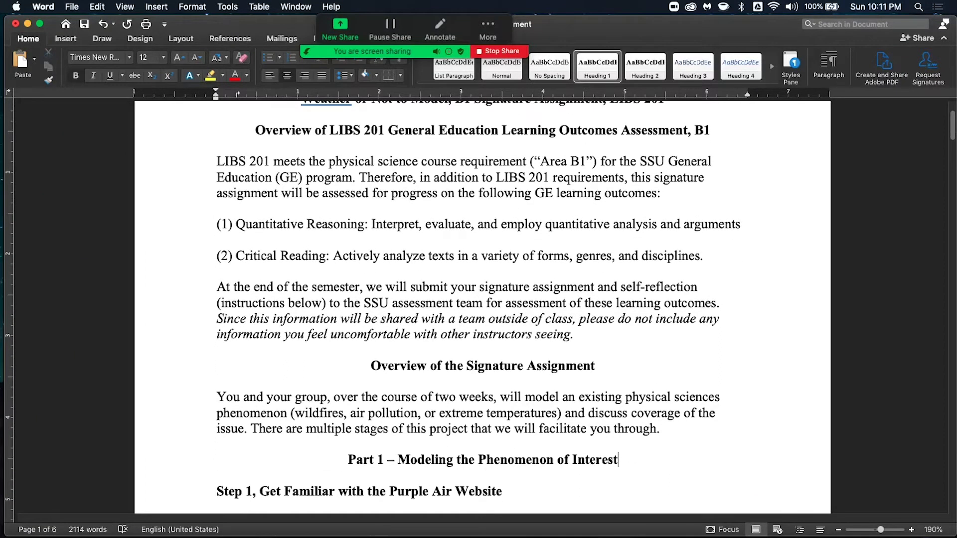
{"action": "scroll", "coordinate": [482, 307], "scroll_direction": "down", "scroll_amount": 8}
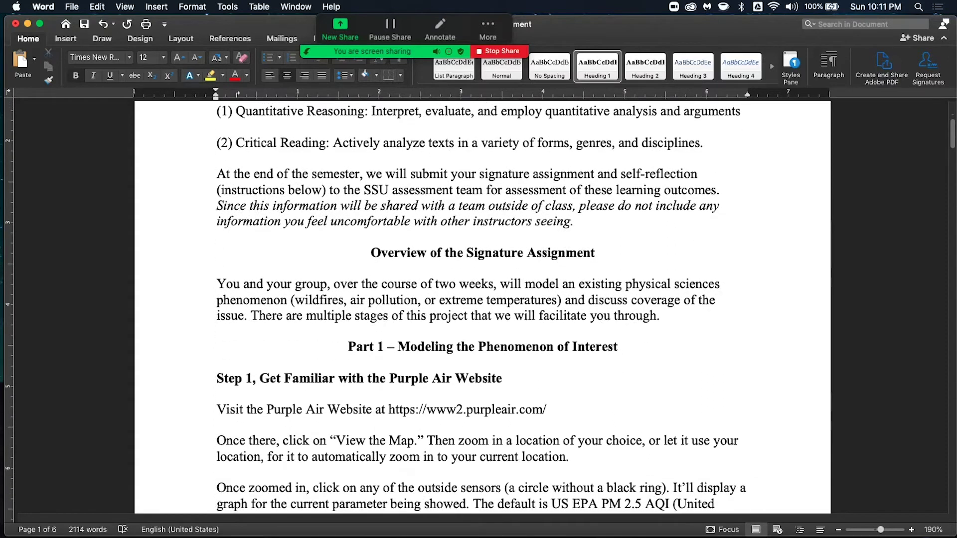
{"action": "left_click_drag", "start_coordinate": [618, 303], "coordinate": [457, 303]}
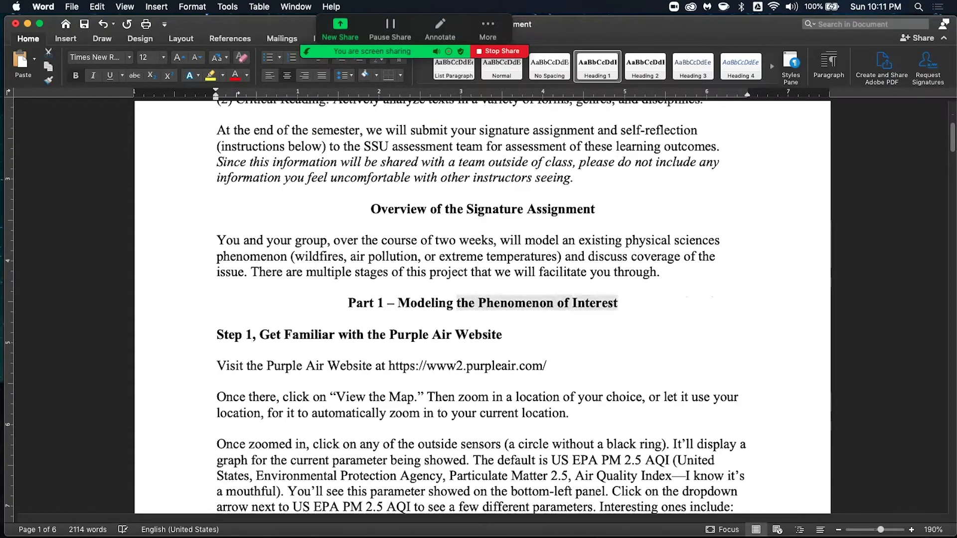
{"action": "left_click", "coordinate": [602, 303]}
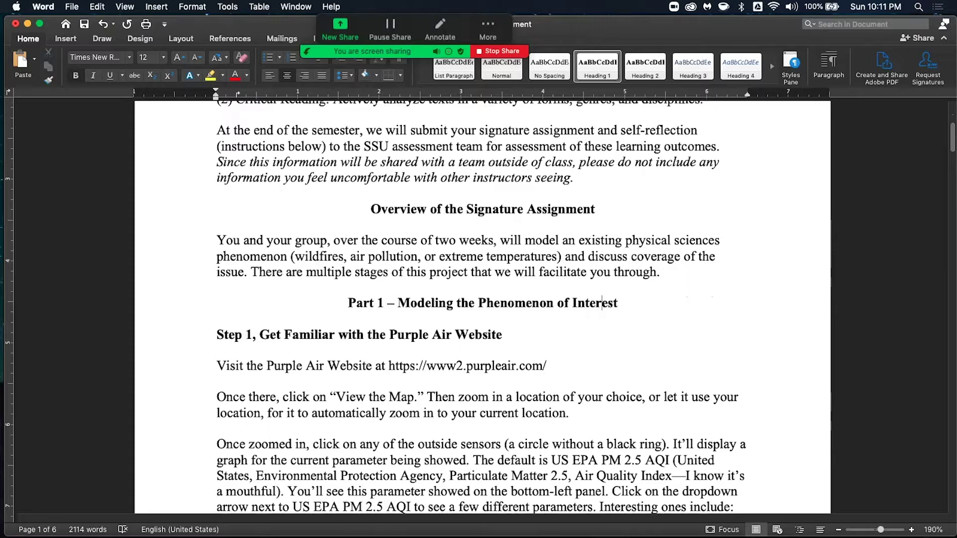
{"action": "scroll", "coordinate": [483, 309], "scroll_direction": "down", "scroll_amount": 2}
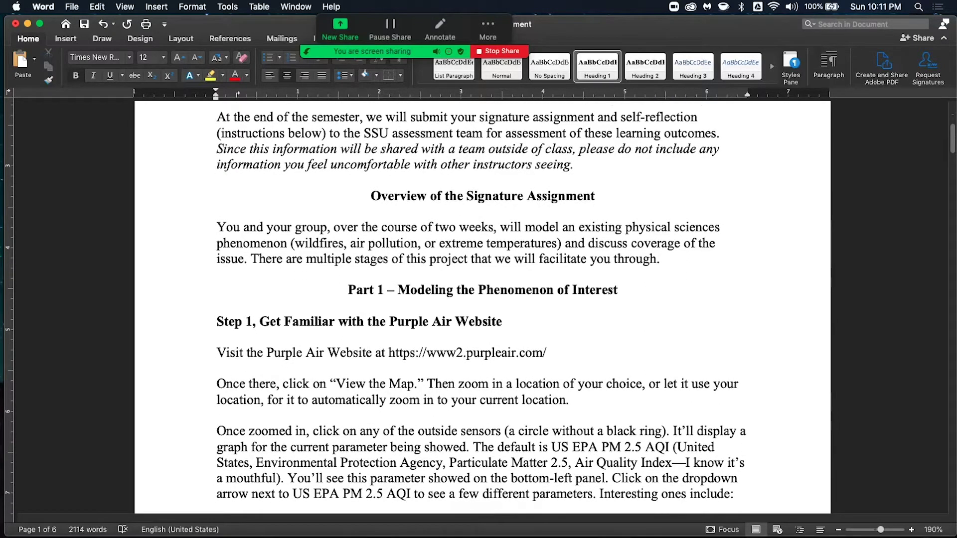
{"action": "scroll", "coordinate": [483, 309], "scroll_direction": "down", "scroll_amount": 10}
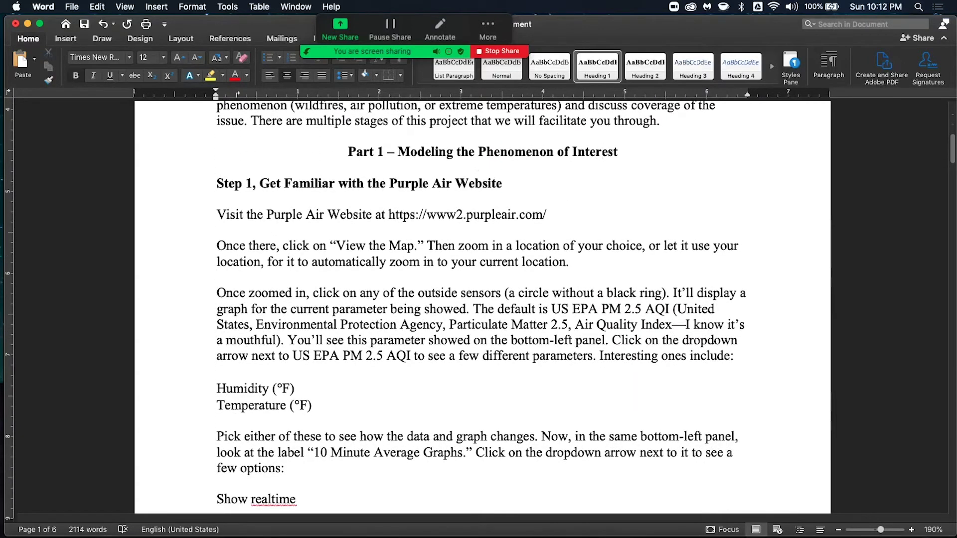
Copy the Purple Air web address from Step 1 of the assignment and switch to the Firefox window.
{"action": "left_click_drag", "start_coordinate": [389, 215], "coordinate": [547, 215]}
{"action": "key", "text": "super+c"}
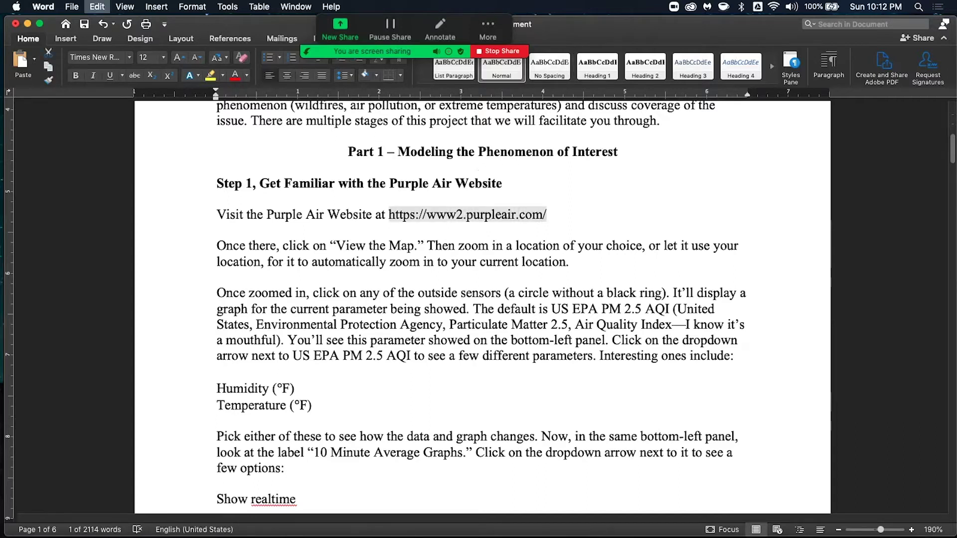
{"action": "key", "text": "ctrl+Up"}
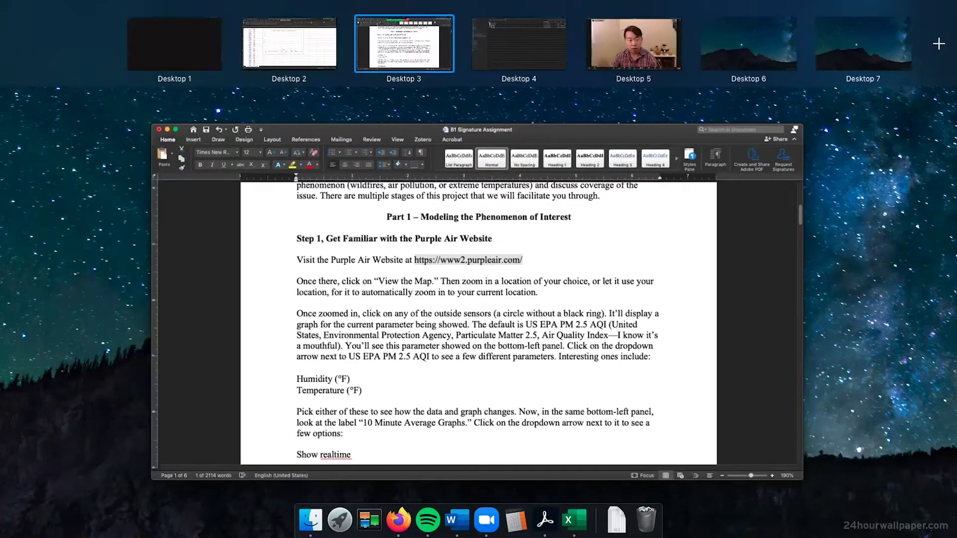
{"action": "left_click", "coordinate": [289, 43]}
{"action": "key", "text": "ctrl+Up"}
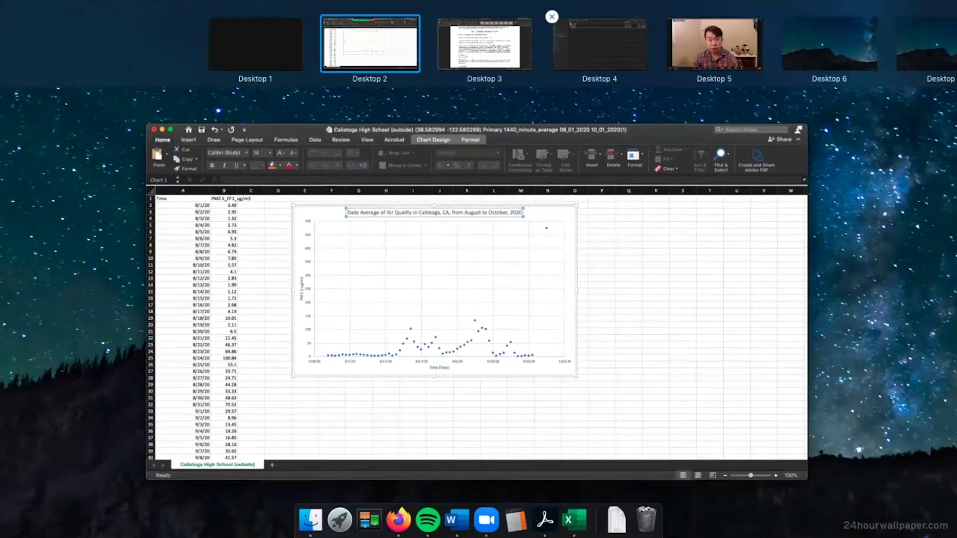
{"action": "left_click", "coordinate": [255, 44]}
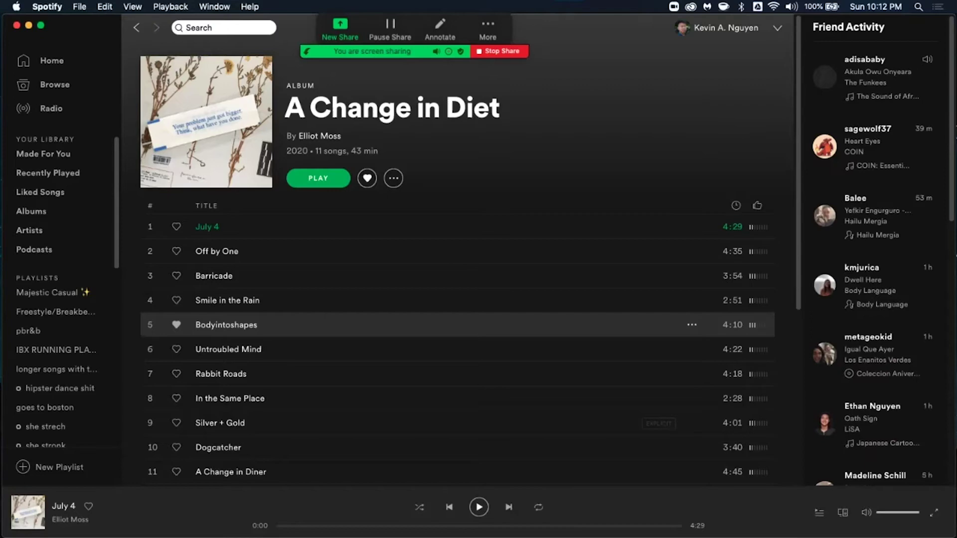
{"action": "key", "text": "ctrl+Up"}
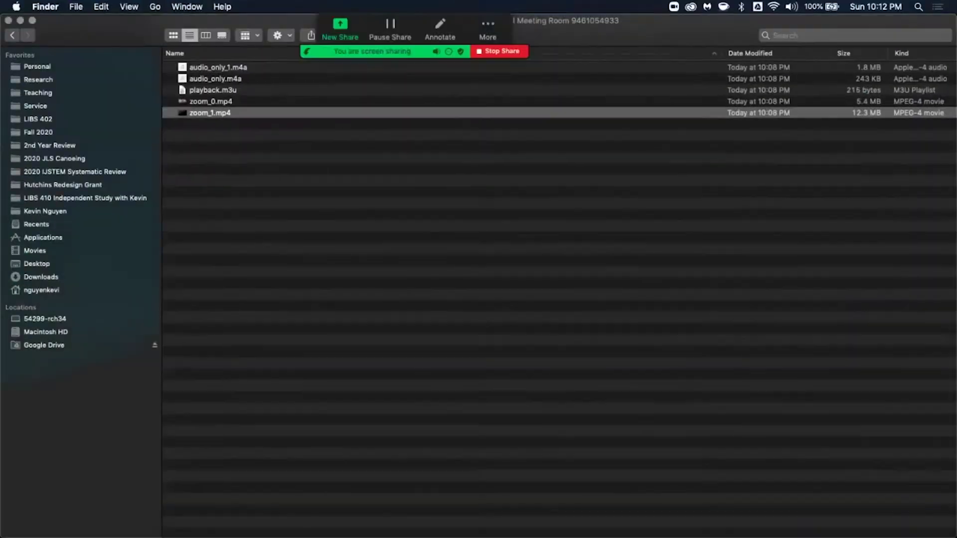
{"action": "key", "text": "ctrl+Up"}
{"action": "key", "text": "ctrl+Right"}
{"action": "key", "text": "ctrl+Up"}
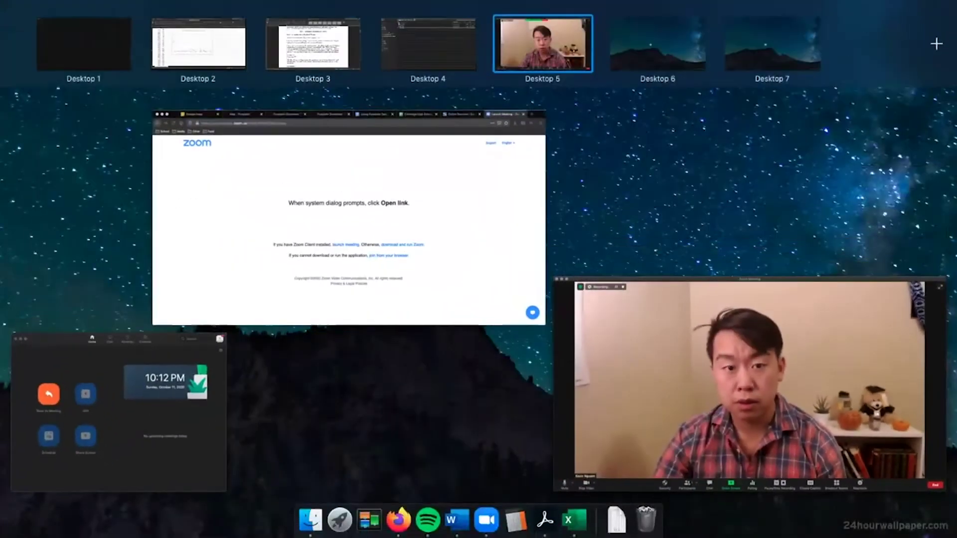
{"action": "left_click_drag", "start_coordinate": [349, 209], "coordinate": [686, 49]}
{"action": "left_click", "coordinate": [698, 47]}
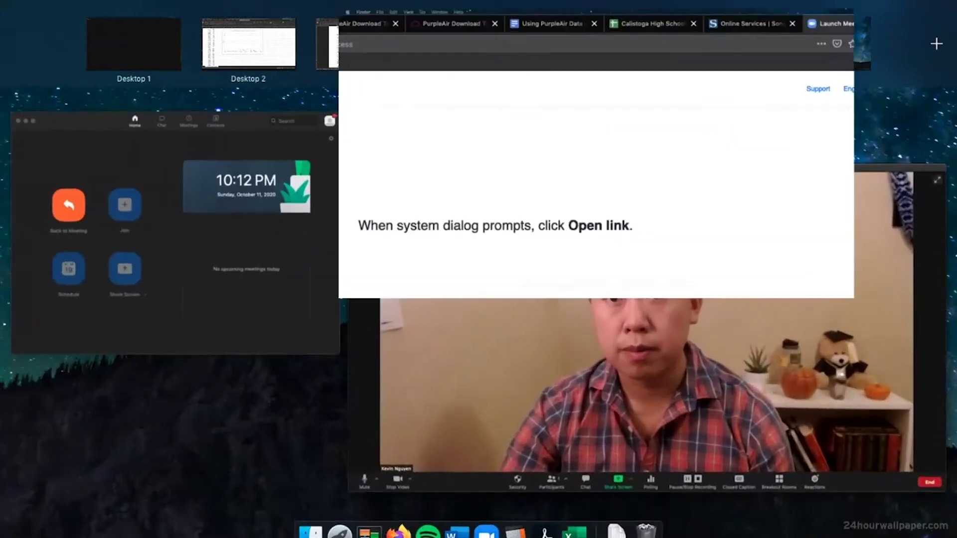
{"action": "key", "text": "super+l"}
{"action": "key", "text": "super+v"}
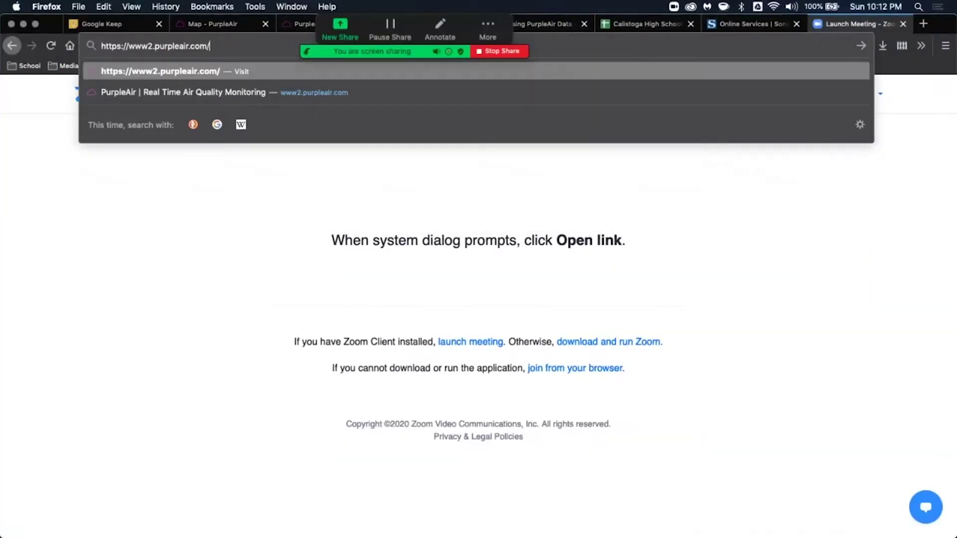
{"action": "key", "text": "Return"}
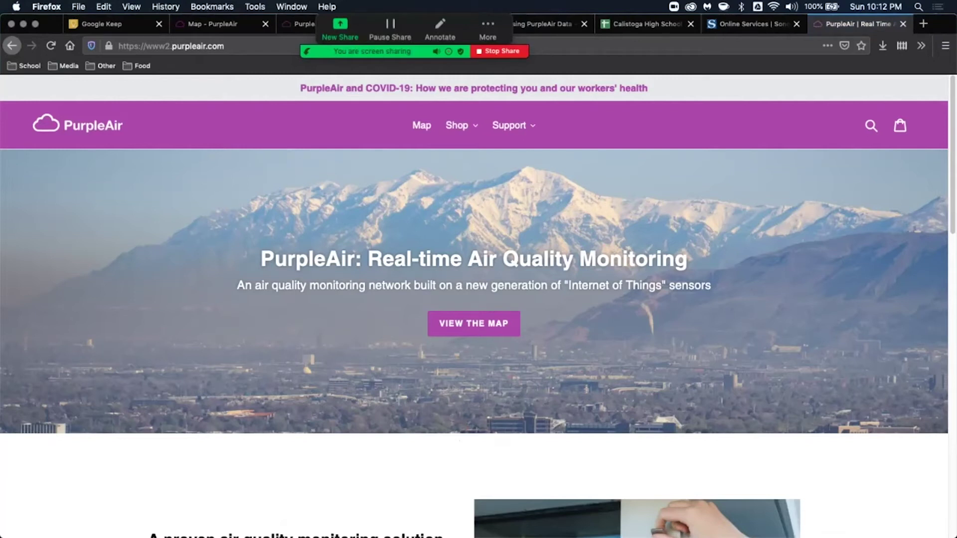
{"action": "left_click", "coordinate": [474, 324]}
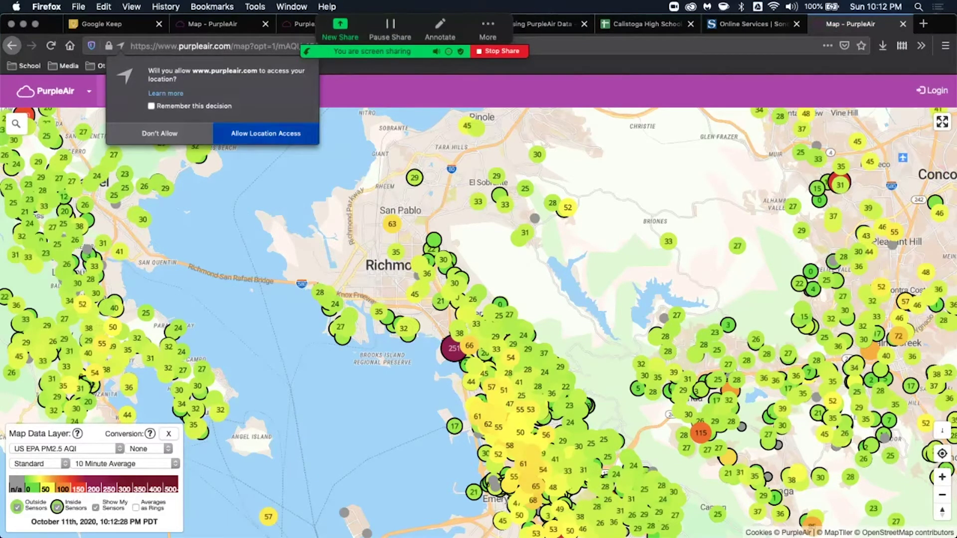
{"action": "left_click", "coordinate": [265, 134]}
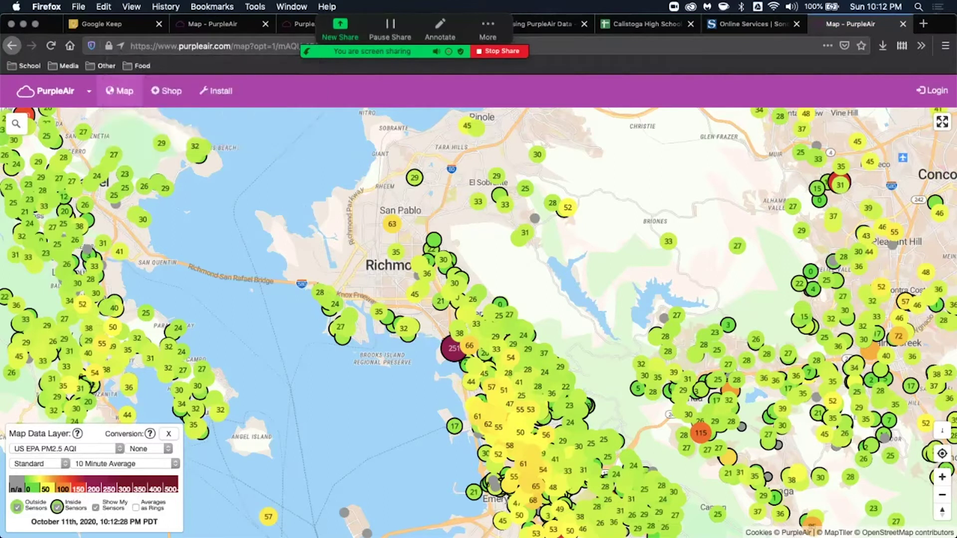
Set the map data layer to Temperature (°F) for the Richmond area and hide the inside sensors.
{"action": "left_click_drag", "start_coordinate": [478, 299], "coordinate": [549, 361]}
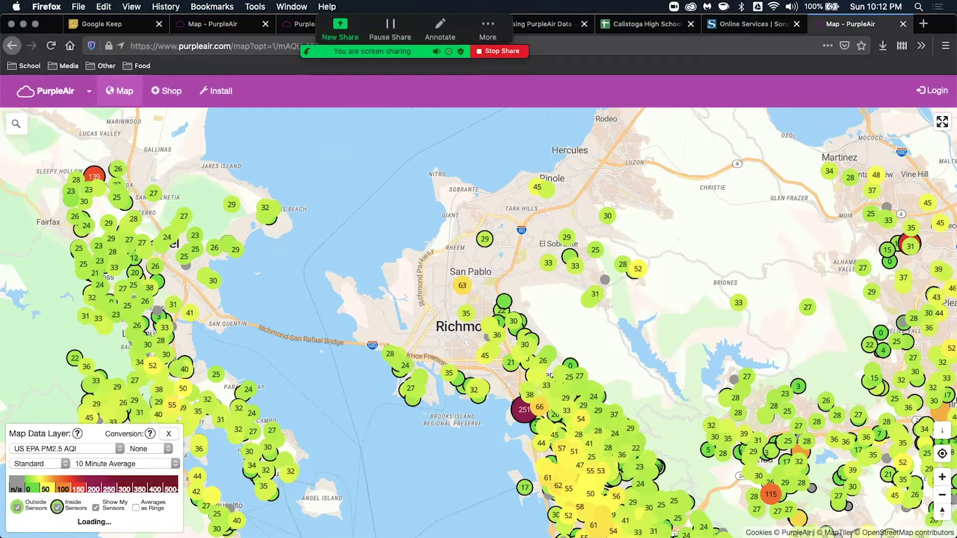
{"action": "key", "text": "minus"}
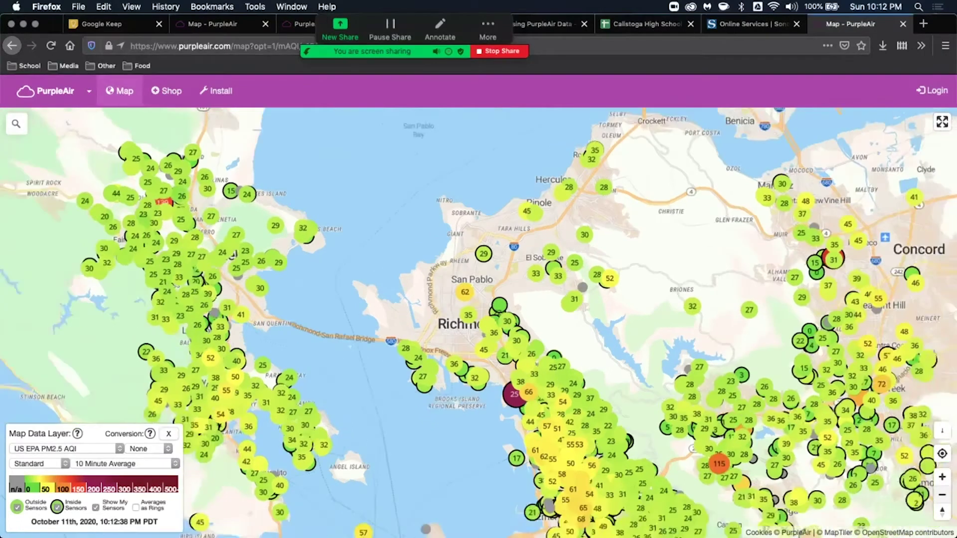
{"action": "key", "text": "plus"}
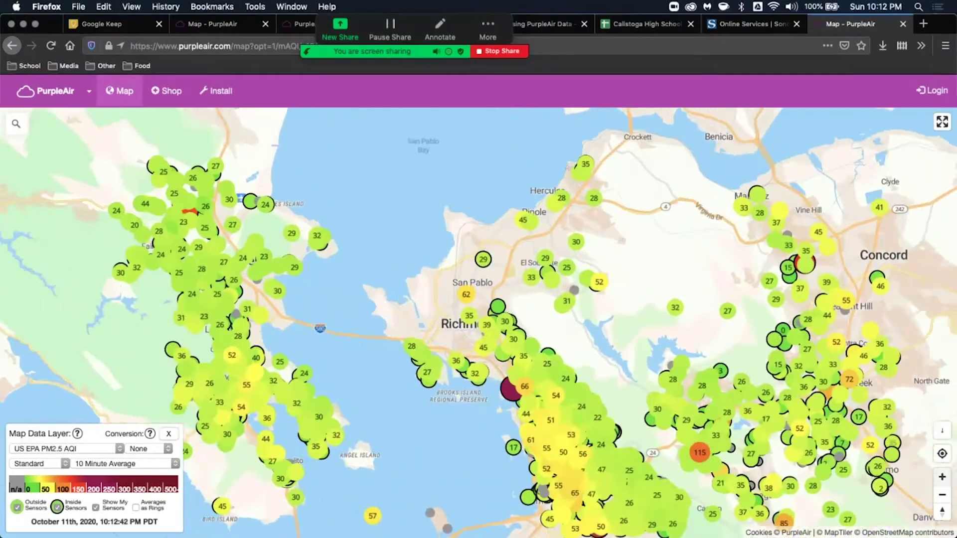
{"action": "key", "text": "plus"}
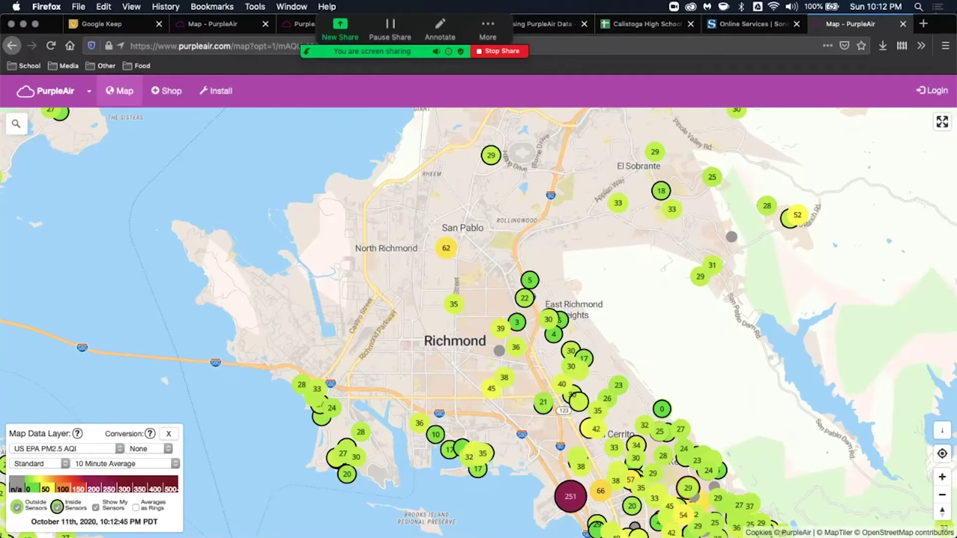
{"action": "left_click", "coordinate": [67, 449]}
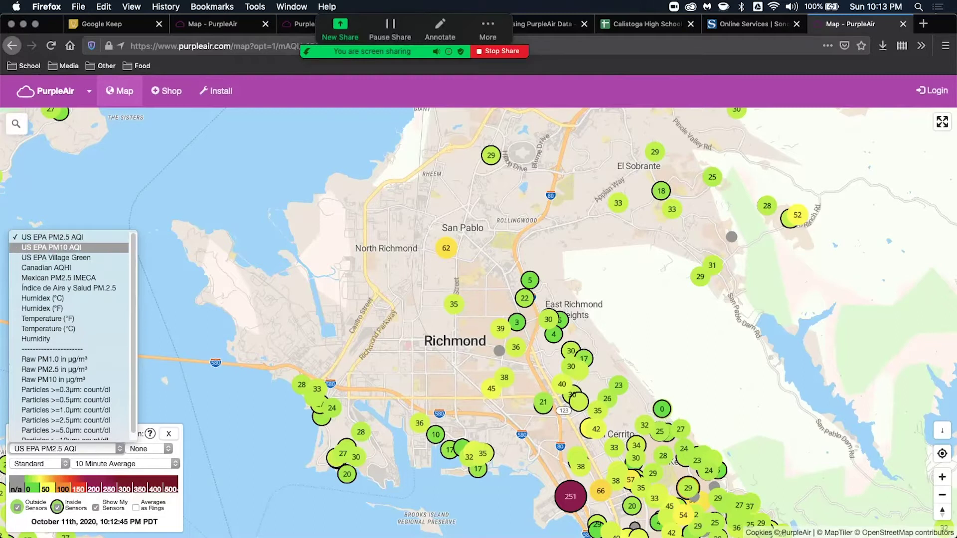
{"action": "left_click", "coordinate": [48, 319]}
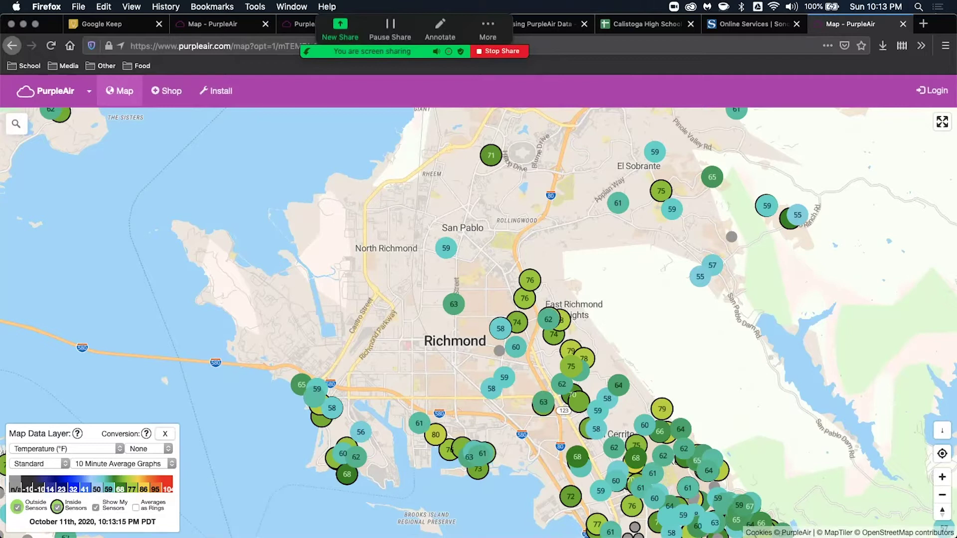
{"action": "left_click", "coordinate": [57, 507]}
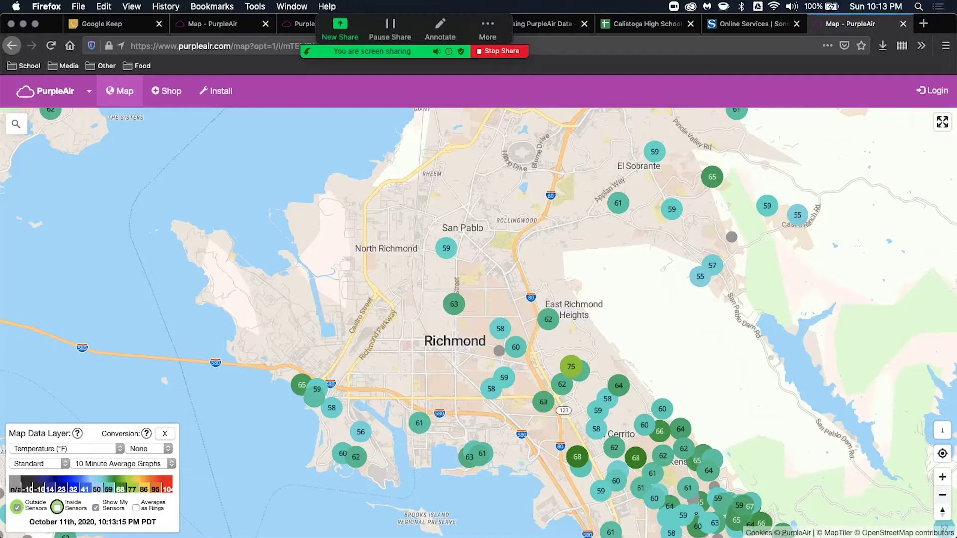
Set the averaging to One Hour Average Graphs and open the graph of the Corporation Yard - Outside sensor in Rohnert Park.
{"action": "left_click", "coordinate": [942, 495]}
{"action": "left_click", "coordinate": [942, 495]}
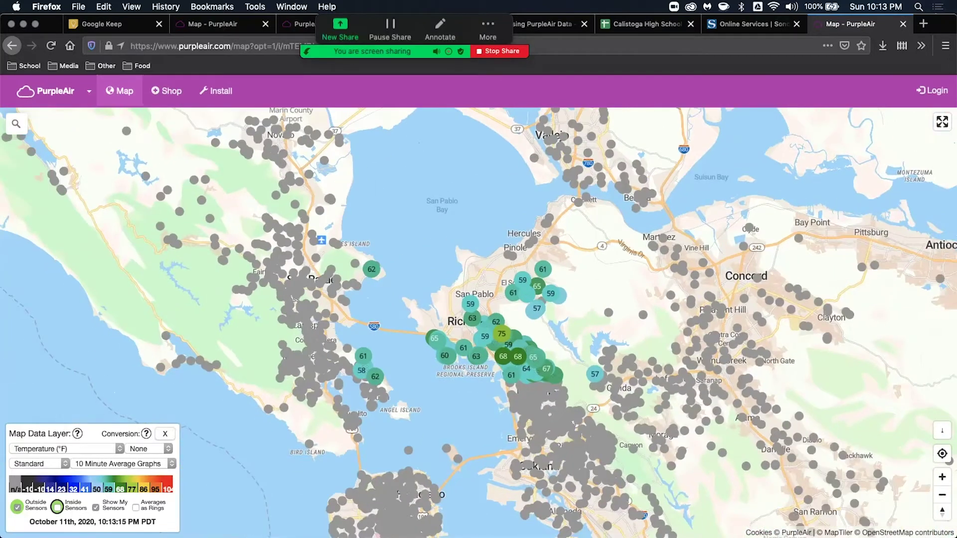
{"action": "left_click_drag", "start_coordinate": [449, 239], "coordinate": [520, 359]}
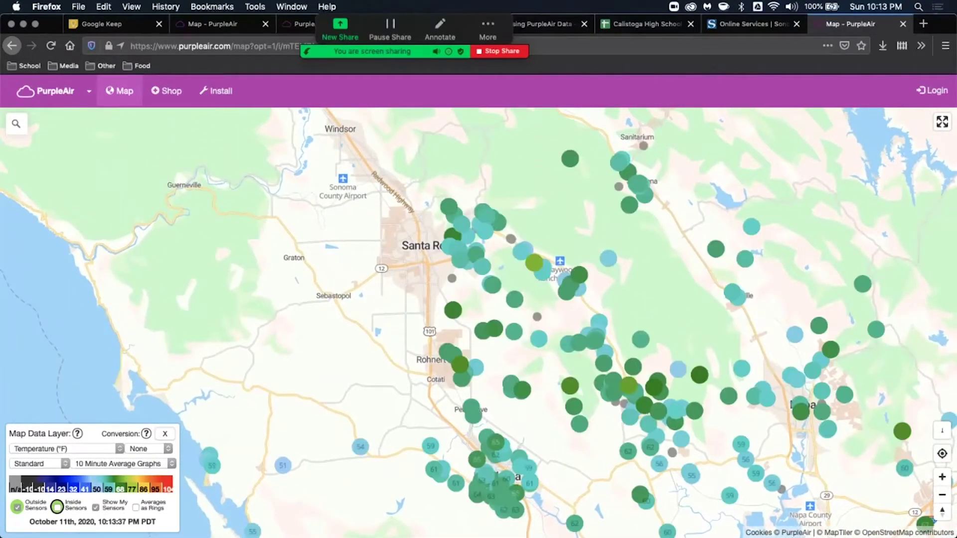
{"action": "key", "text": "plus"}
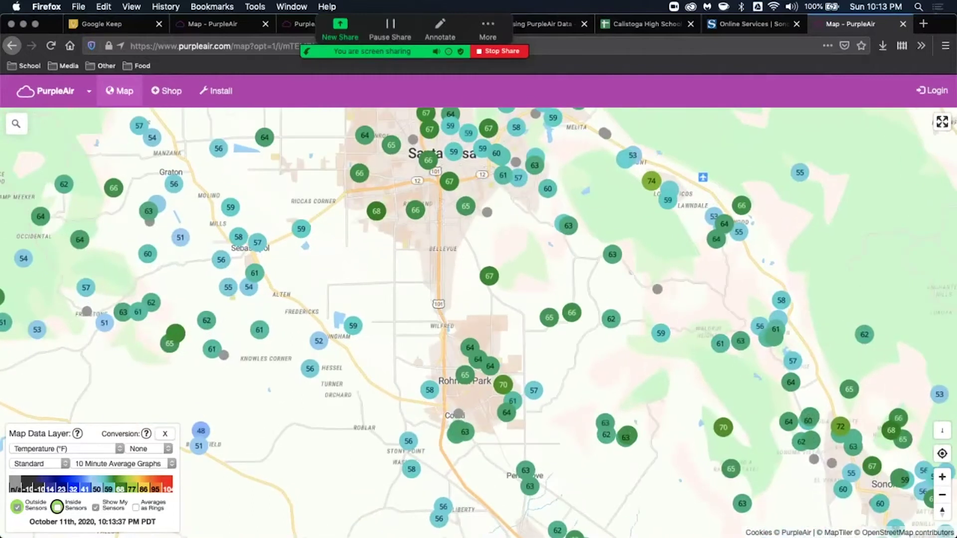
{"action": "key", "text": "plus"}
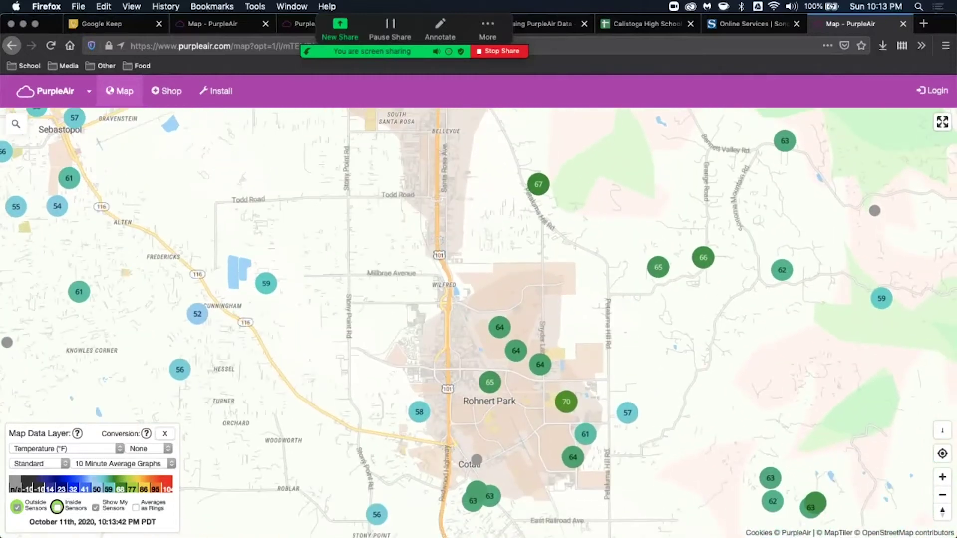
{"action": "left_click", "coordinate": [124, 464]}
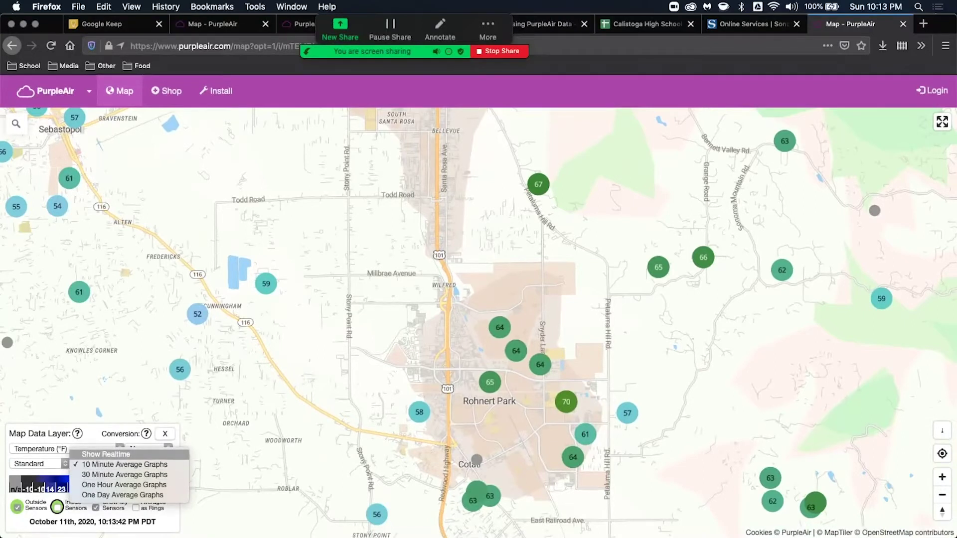
{"action": "key", "text": "Escape"}
{"action": "key", "text": "Down"}
{"action": "key", "text": "Down"}
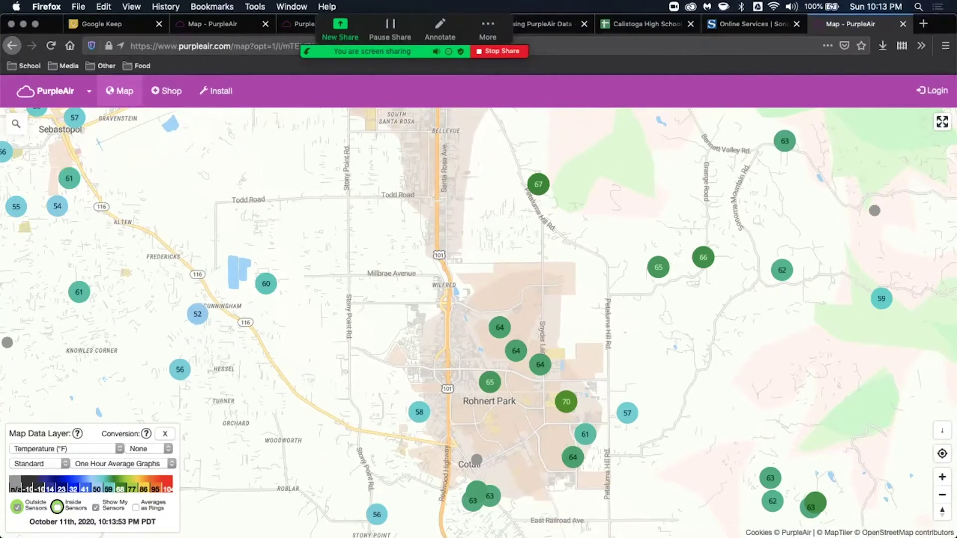
{"action": "left_click", "coordinate": [490, 383]}
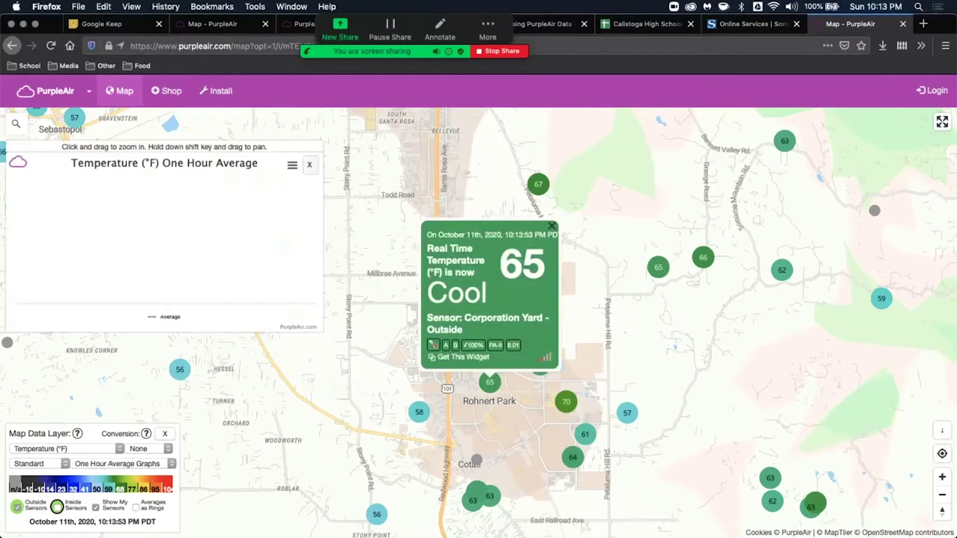
Set the map data layer to US EPA PM2.5 AQI with the LRAPA conversion.
{"action": "mouse_move", "coordinate": [461, 357]}
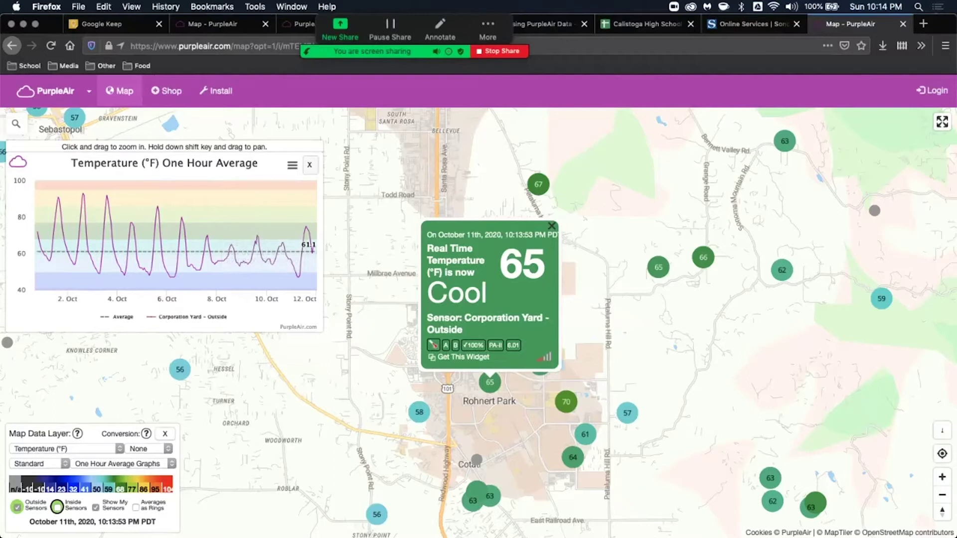
{"action": "left_click", "coordinate": [150, 449]}
{"action": "left_click", "coordinate": [67, 449]}
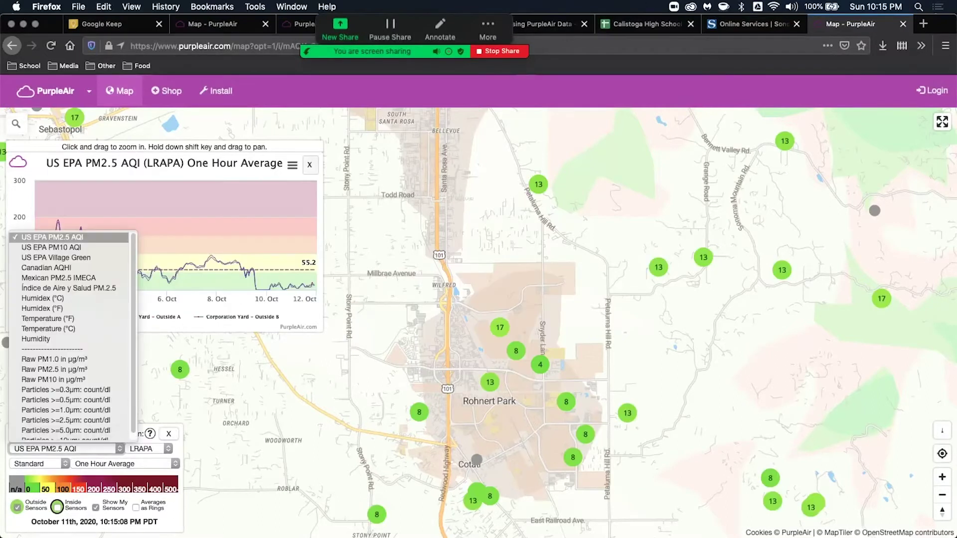
{"action": "key", "text": "Escape"}
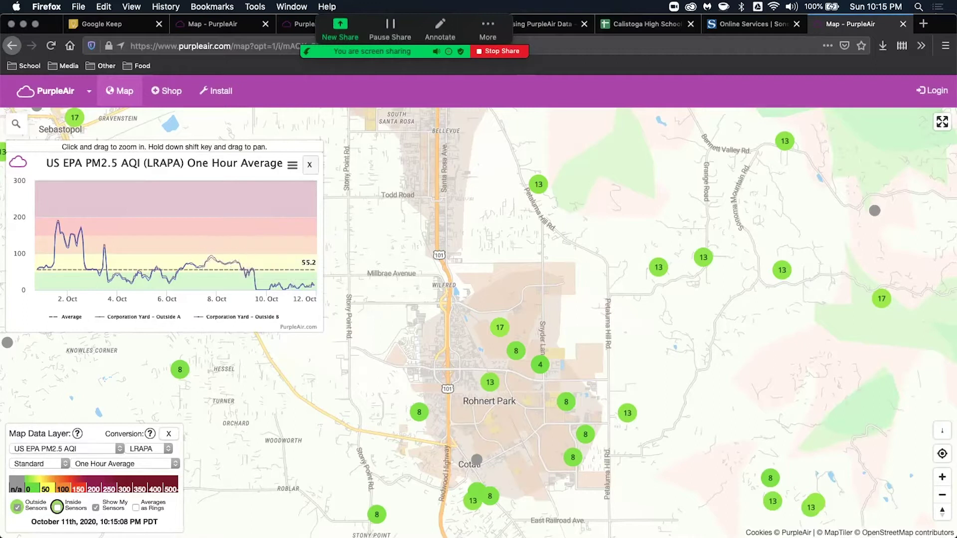
Add the NBIB and Rohnert Park outside sensors to the one-hour average graph.
{"action": "left_click", "coordinate": [500, 327]}
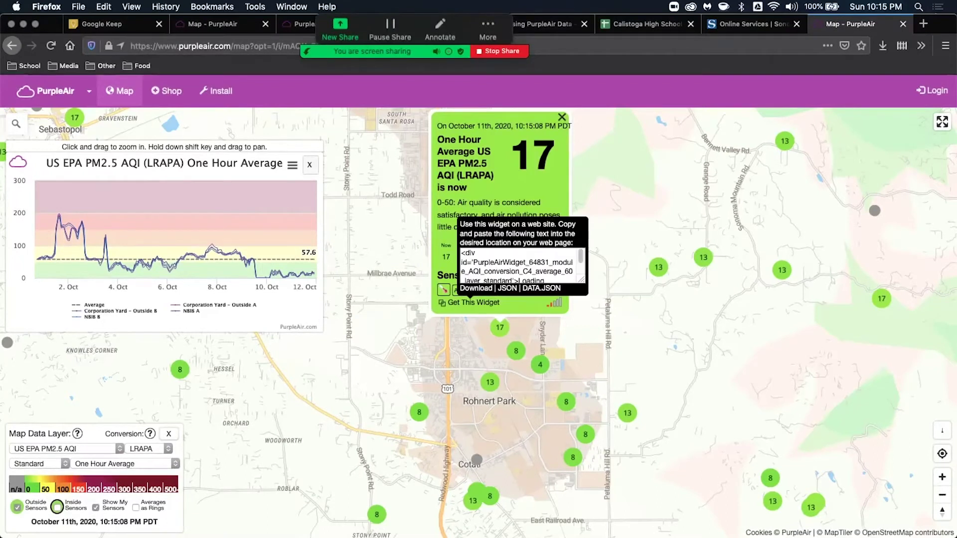
{"action": "mouse_move", "coordinate": [484, 291]}
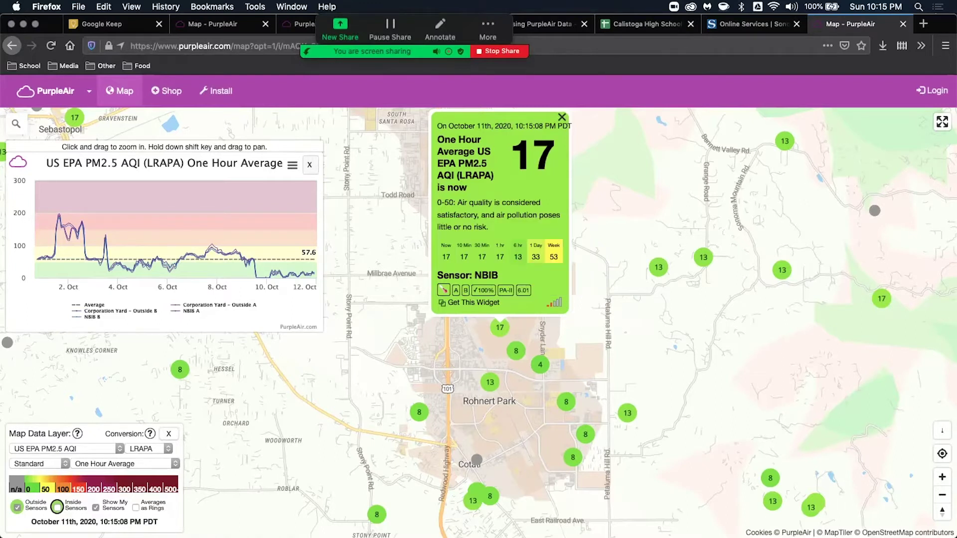
{"action": "left_click", "coordinate": [540, 365]}
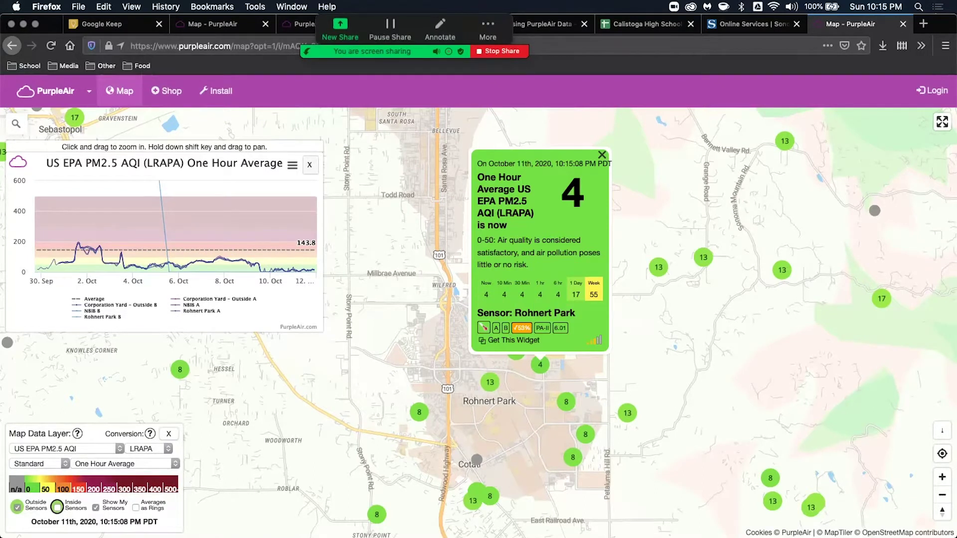
Switch to the assignment in Word and read the rest of Step 1 about average graphs and conversion options.
{"action": "key", "text": "super+Tab"}
{"action": "left_click", "coordinate": [408, 245]}
{"action": "scroll", "coordinate": [409, 245], "scroll_direction": "down", "scroll_amount": 2}
{"action": "scroll", "coordinate": [409, 207], "scroll_direction": "down", "scroll_amount": 10}
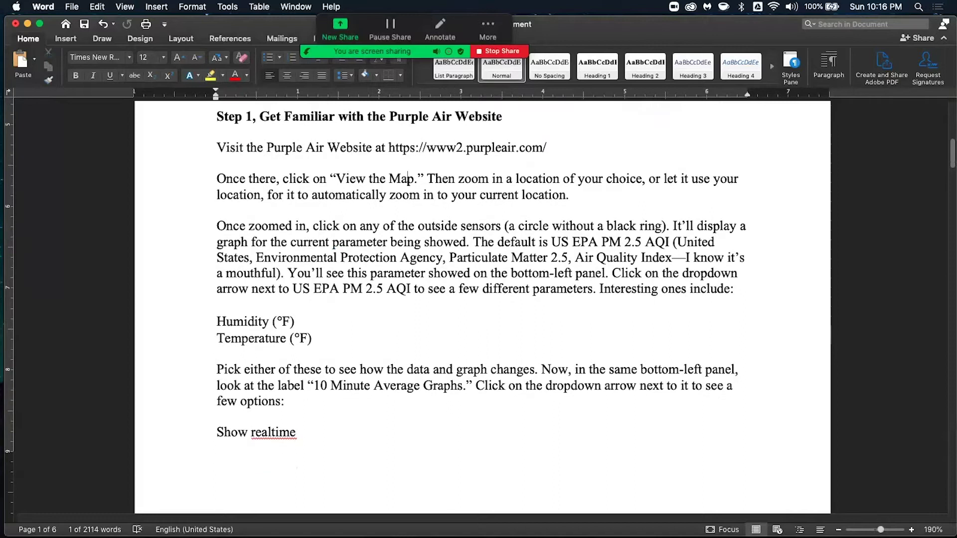
{"action": "scroll", "coordinate": [483, 307], "scroll_direction": "down", "scroll_amount": 15}
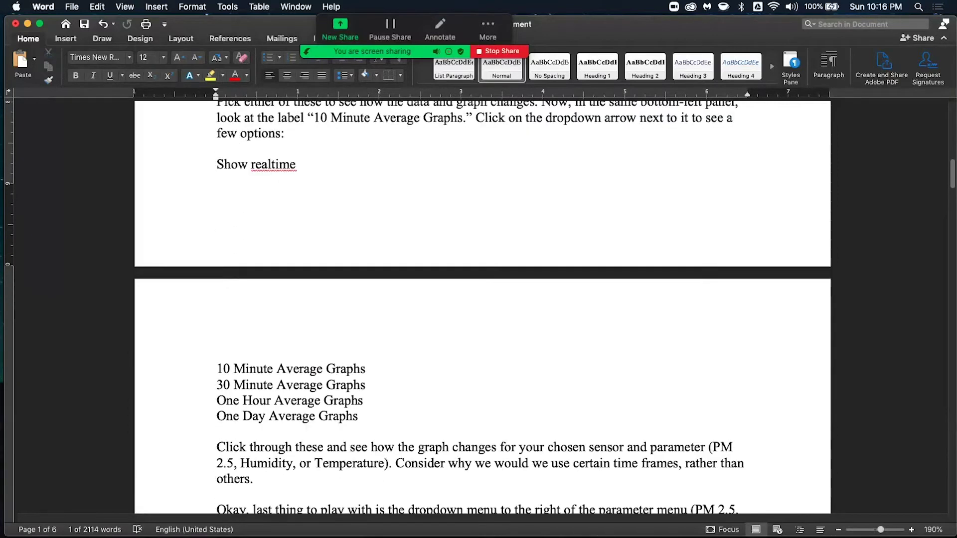
{"action": "scroll", "coordinate": [480, 307], "scroll_direction": "down", "scroll_amount": 2}
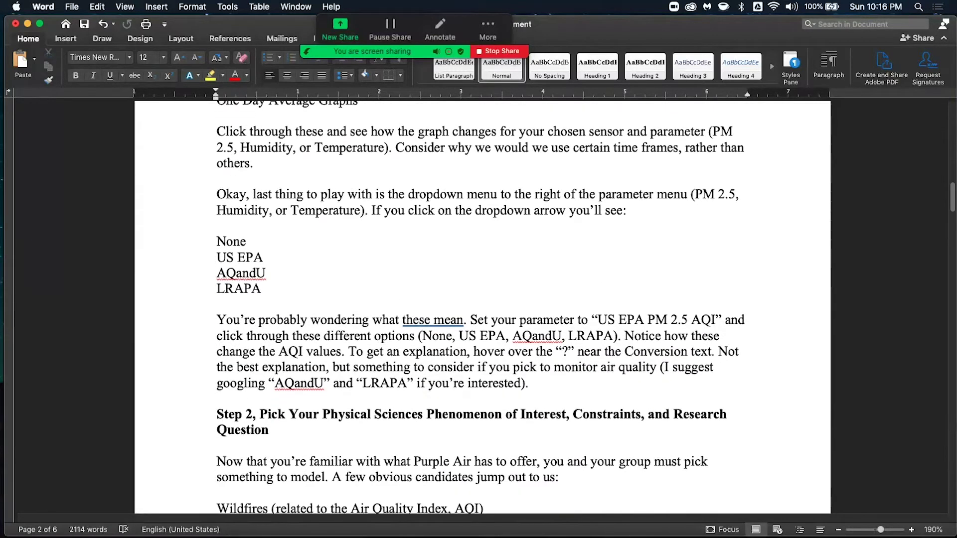
{"action": "scroll", "coordinate": [480, 307], "scroll_direction": "down", "scroll_amount": 8}
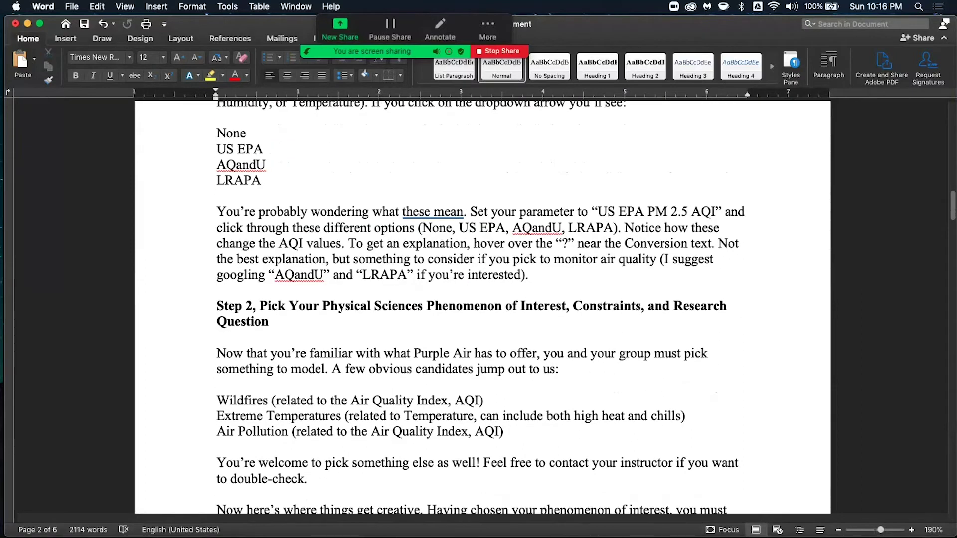
Read Step 2 of the assignment on picking a phenomenon of interest, constraints, three sensors and a research question.
{"action": "scroll", "coordinate": [480, 307], "scroll_direction": "down", "scroll_amount": 4}
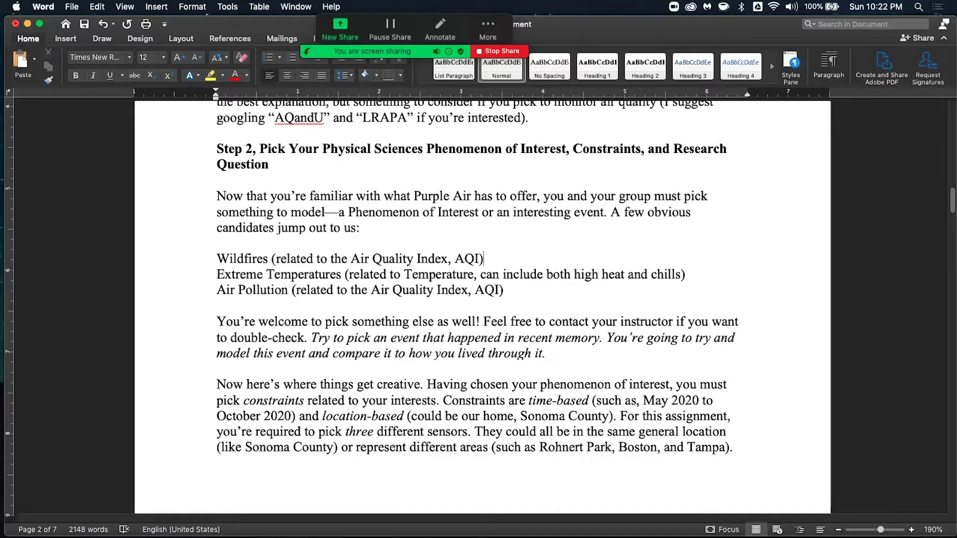
{"action": "scroll", "coordinate": [478, 299], "scroll_direction": "down", "scroll_amount": 2}
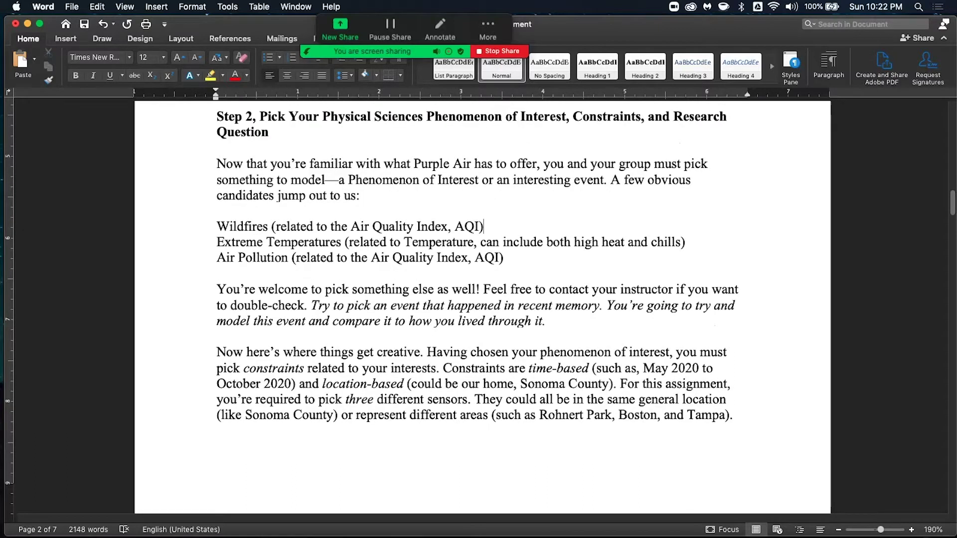
{"action": "scroll", "coordinate": [479, 299], "scroll_direction": "down", "scroll_amount": 3}
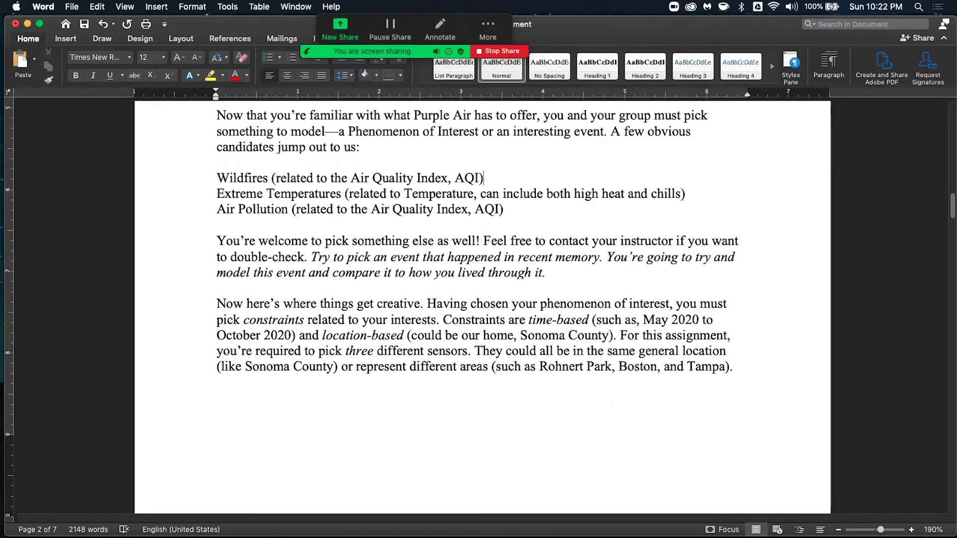
{"action": "scroll", "coordinate": [479, 299], "scroll_direction": "down", "scroll_amount": 8}
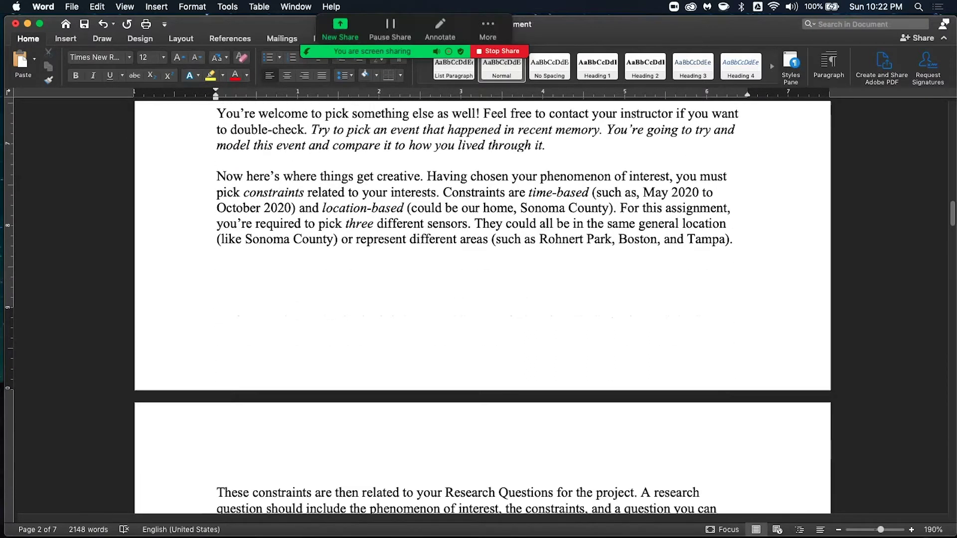
{"action": "scroll", "coordinate": [478, 299], "scroll_direction": "down", "scroll_amount": 3}
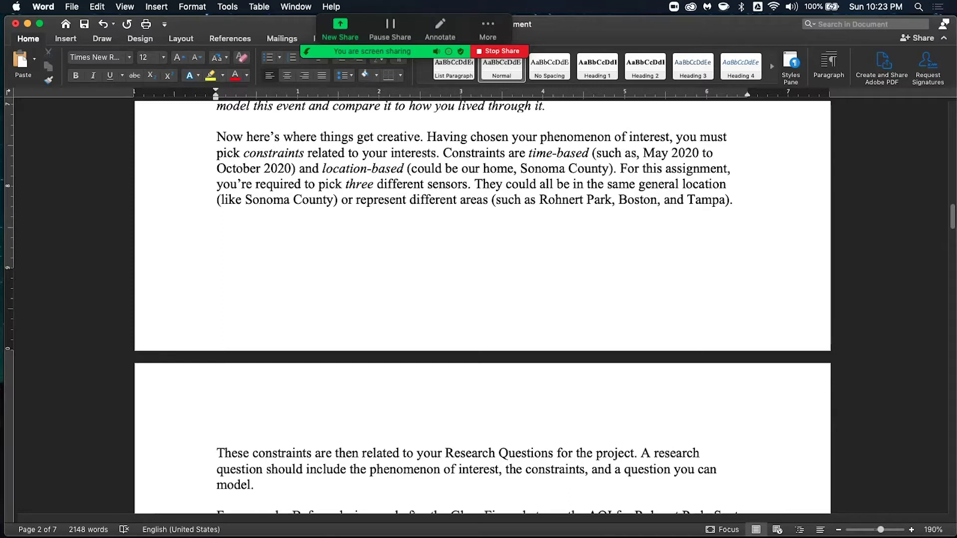
{"action": "scroll", "coordinate": [483, 307], "scroll_direction": "down", "scroll_amount": 5}
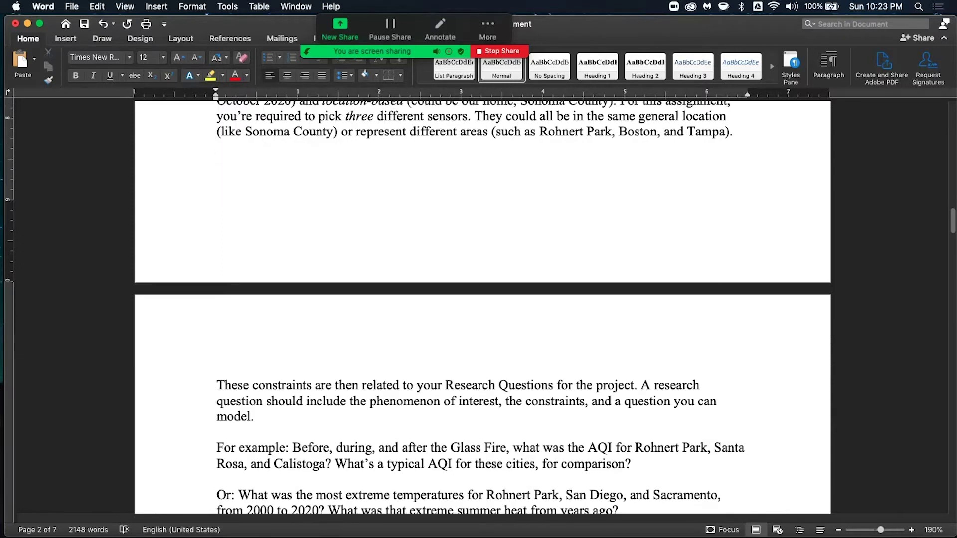
{"action": "scroll", "coordinate": [483, 307], "scroll_direction": "up", "scroll_amount": 2}
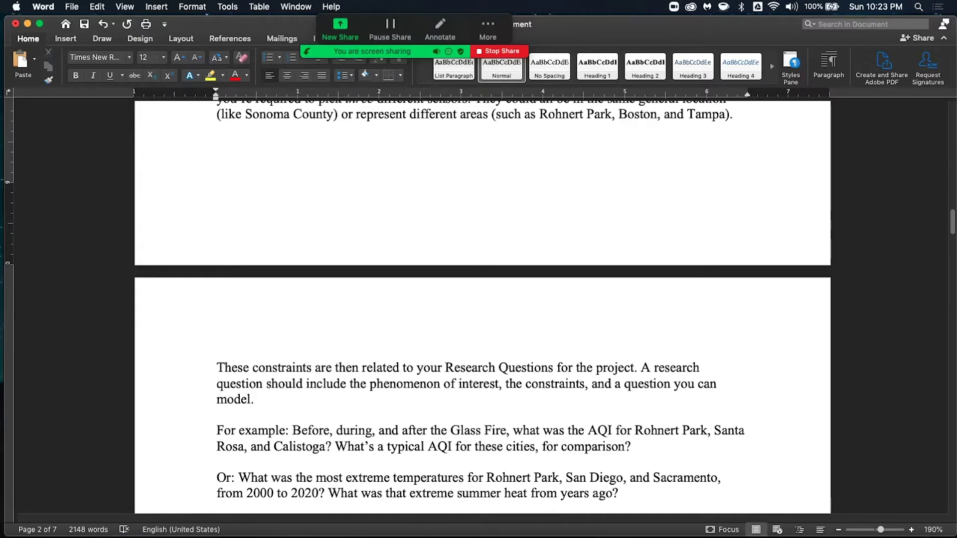
{"action": "scroll", "coordinate": [483, 307], "scroll_direction": "down", "scroll_amount": 4}
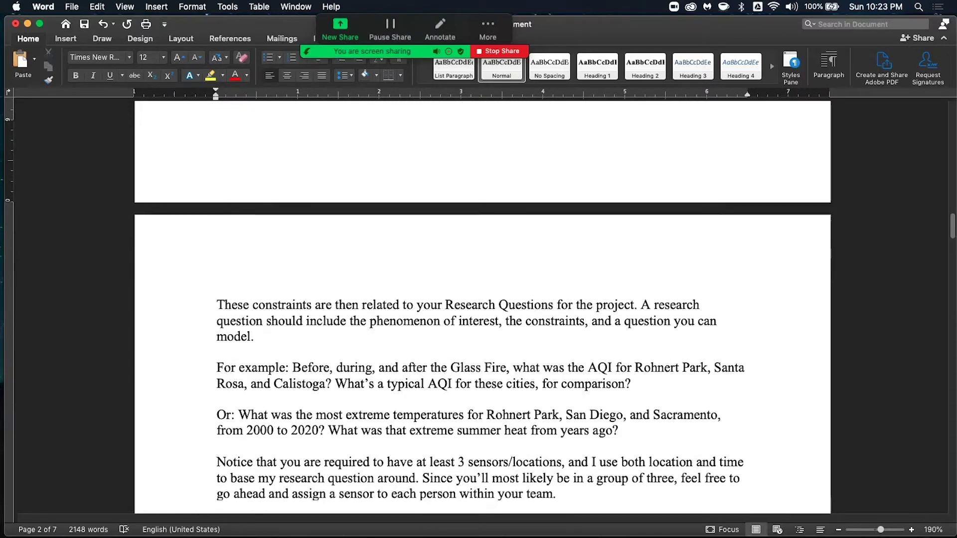
{"action": "scroll", "coordinate": [483, 307], "scroll_direction": "down", "scroll_amount": 4}
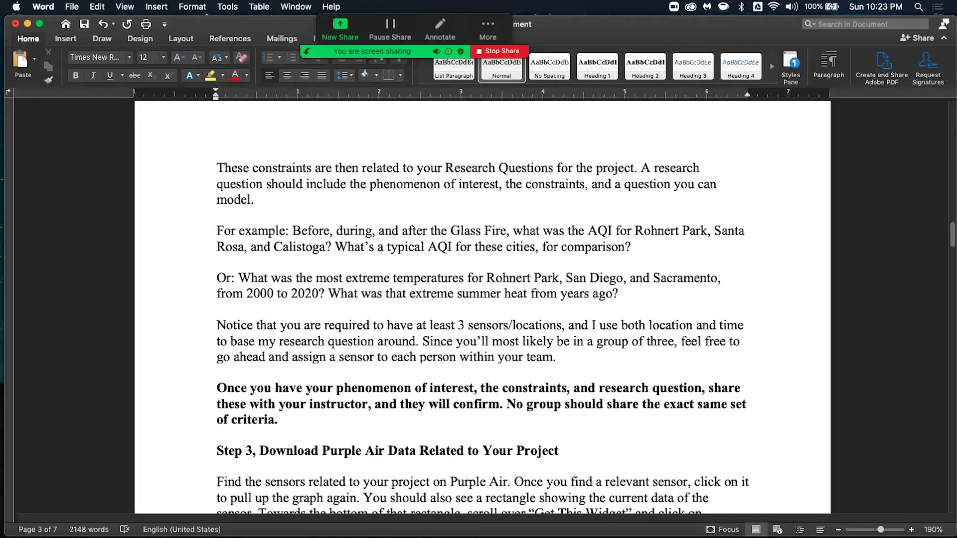
Collapse the ribbon and read the Step 3 instructions on downloading Purple Air data.
{"action": "scroll", "coordinate": [482, 308], "scroll_direction": "down", "scroll_amount": 5}
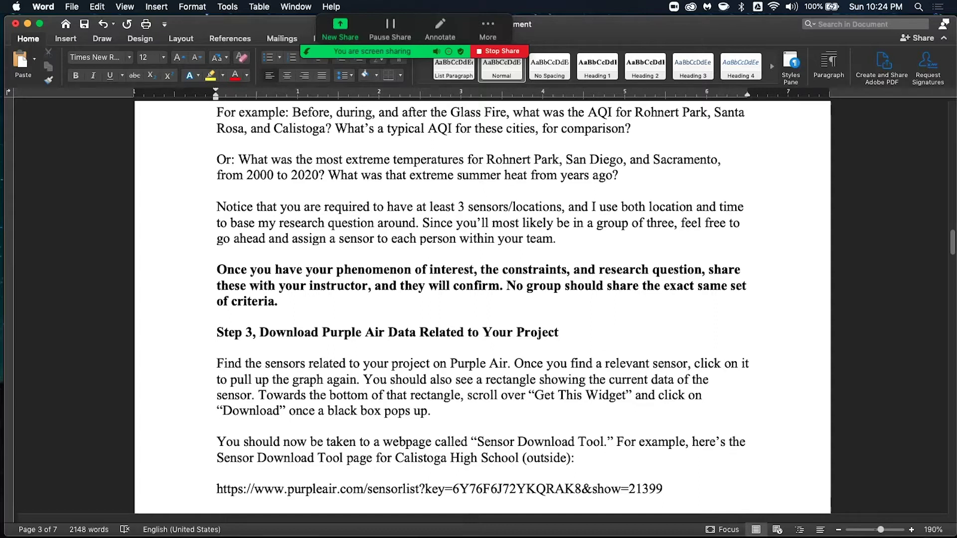
{"action": "scroll", "coordinate": [482, 307], "scroll_direction": "down", "scroll_amount": 3}
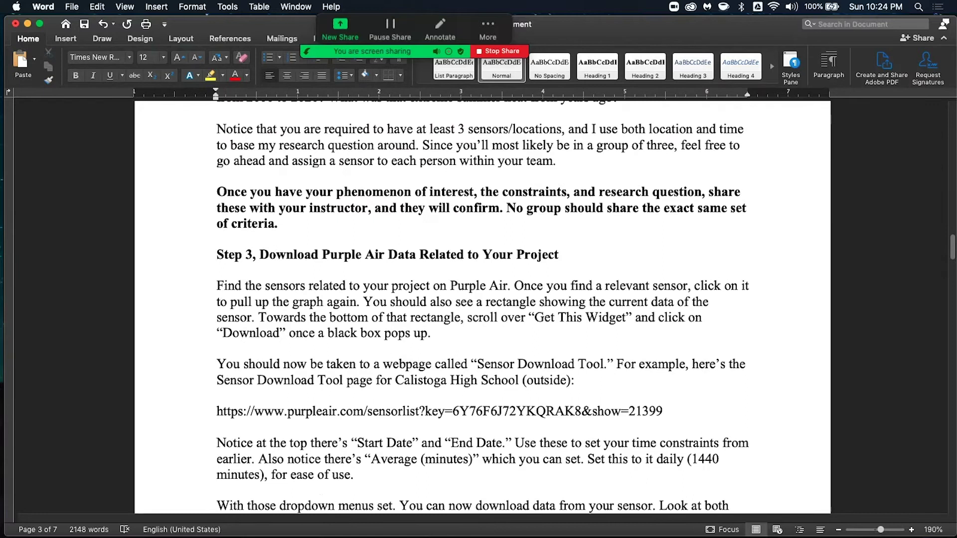
{"action": "key", "text": "alt+super+r"}
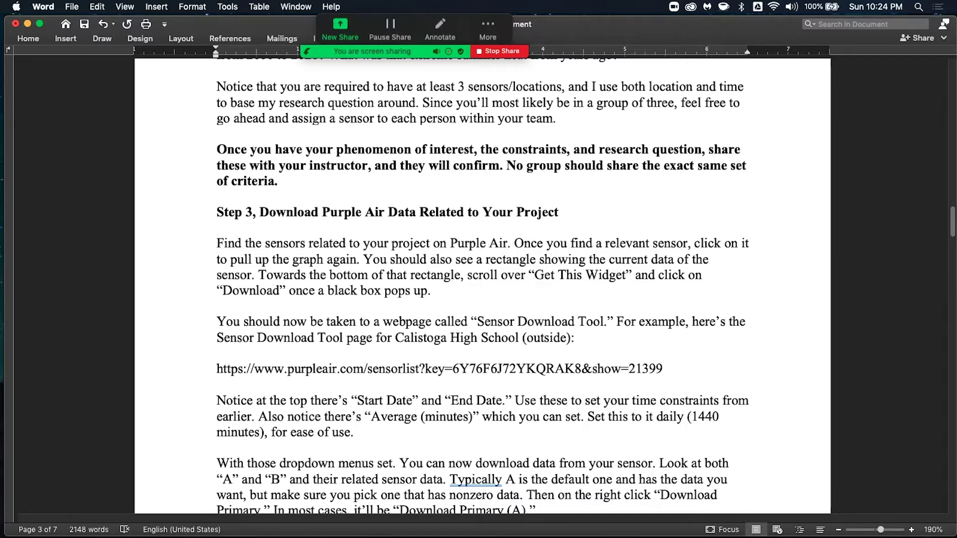
{"action": "scroll", "coordinate": [482, 286], "scroll_direction": "down", "scroll_amount": 5}
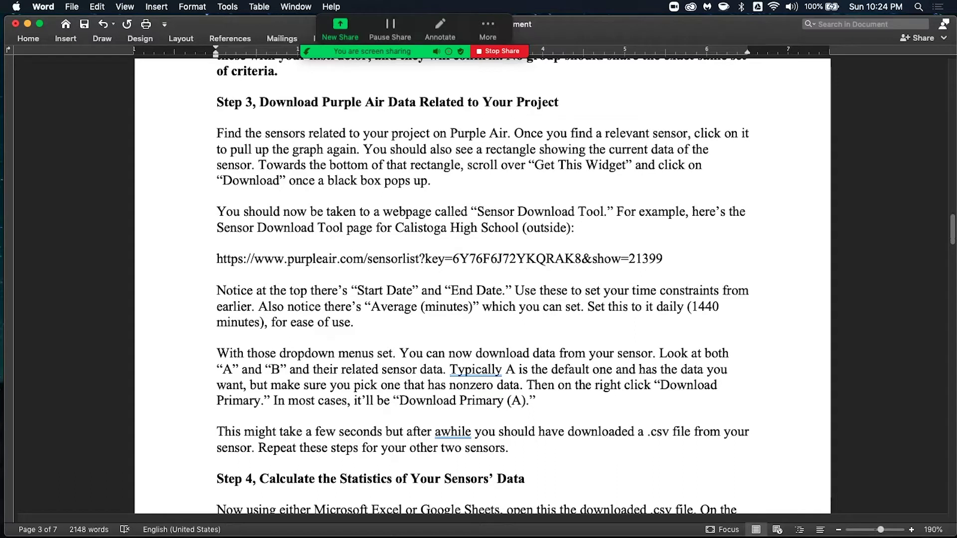
Switch to the PurpleAir map in Firefox and open the download page for the Sonoma State University sensor.
{"action": "key", "text": "ctrl+Up"}
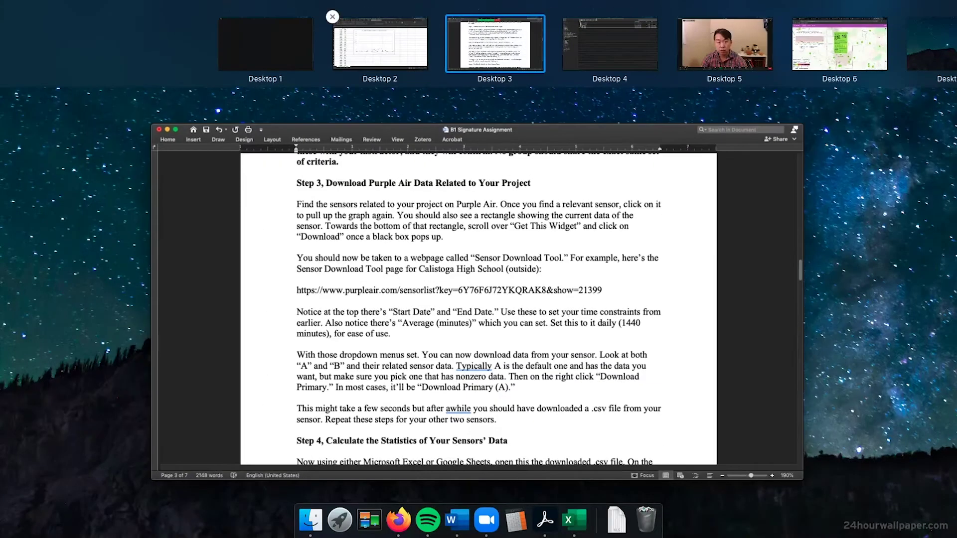
{"action": "left_click", "coordinate": [840, 44]}
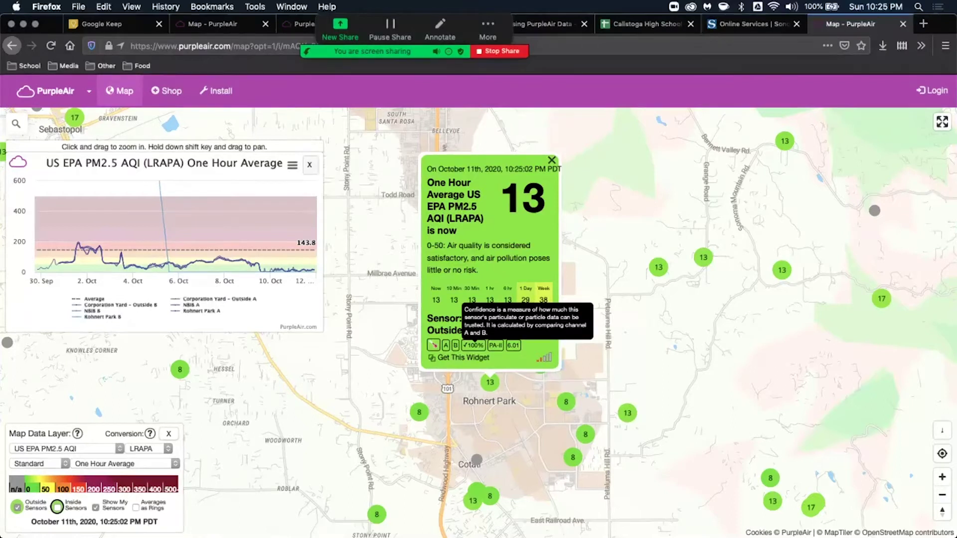
{"action": "mouse_move", "coordinate": [461, 358]}
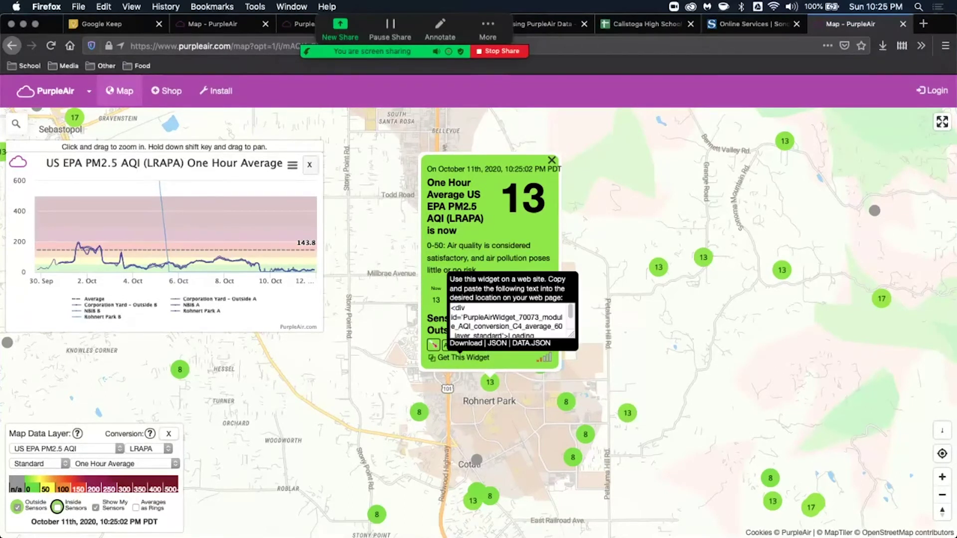
{"action": "left_click", "coordinate": [566, 402]}
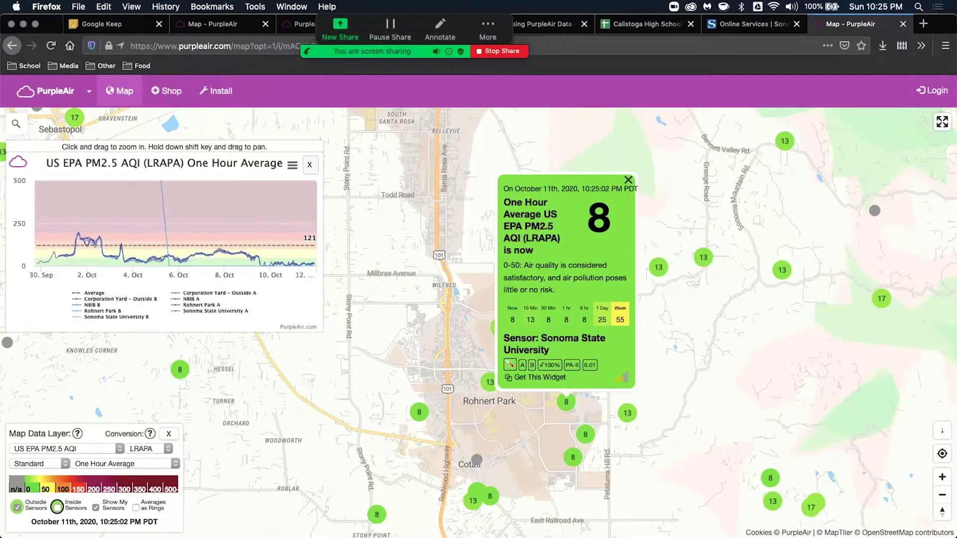
{"action": "mouse_move", "coordinate": [620, 317]}
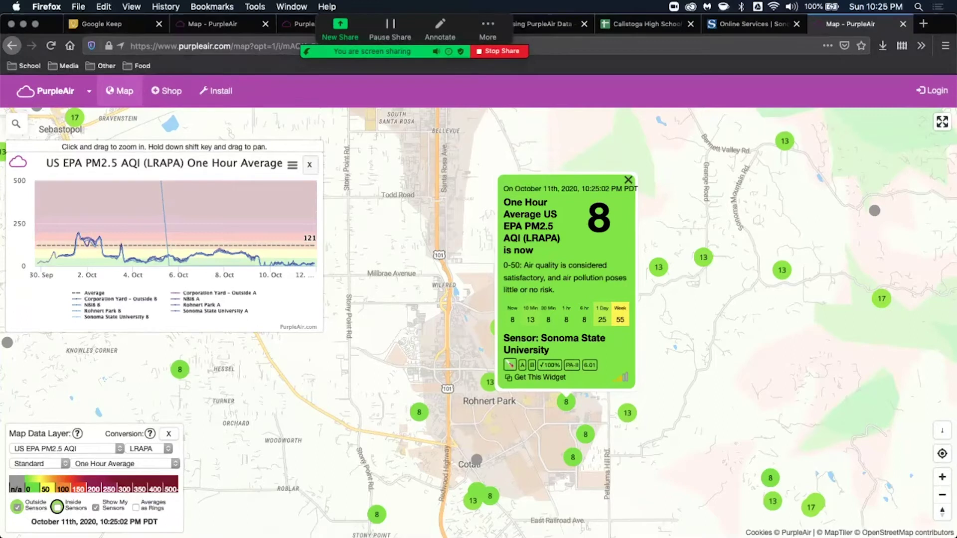
{"action": "mouse_move", "coordinate": [538, 378]}
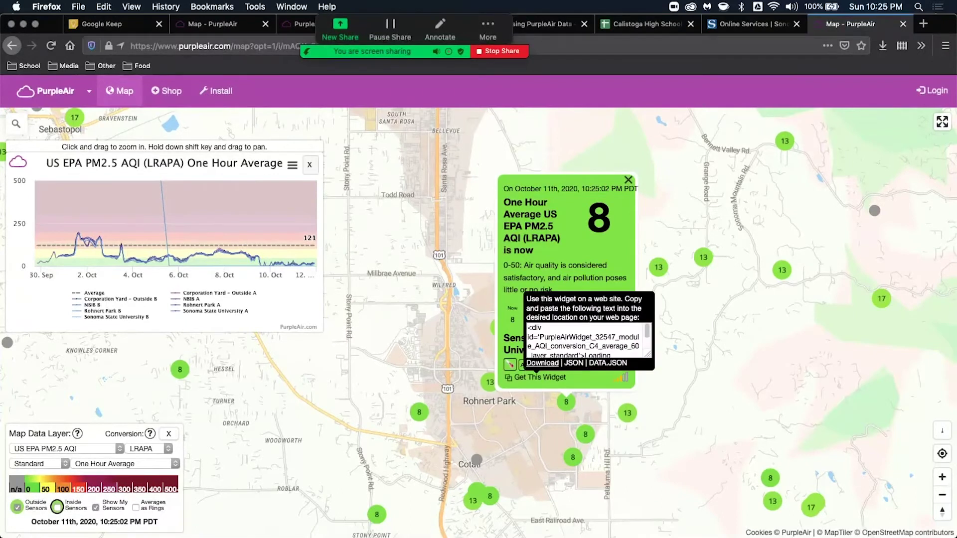
{"action": "left_click", "coordinate": [543, 364]}
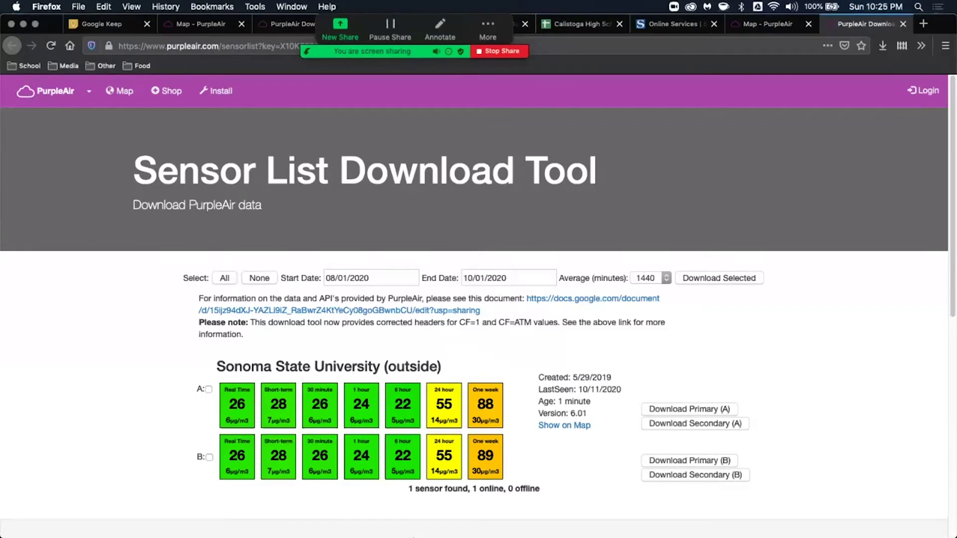
Look over the Sensor List Download Tool heading and the A and B channels of Sonoma State University (outside).
{"action": "left_click_drag", "start_coordinate": [157, 171], "coordinate": [589, 172]}
{"action": "left_click", "coordinate": [588, 172]}
{"action": "scroll", "coordinate": [479, 307], "scroll_direction": "down", "scroll_amount": 2}
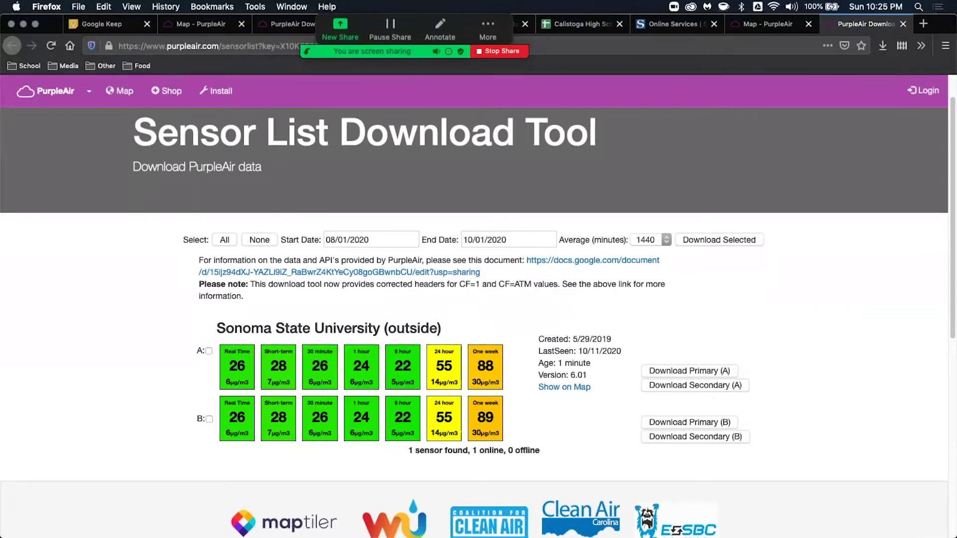
{"action": "double_click", "coordinate": [209, 351]}
Set the download date range to start on 08/01/2020 and end on 10/10/2020.
{"action": "left_click", "coordinate": [351, 240]}
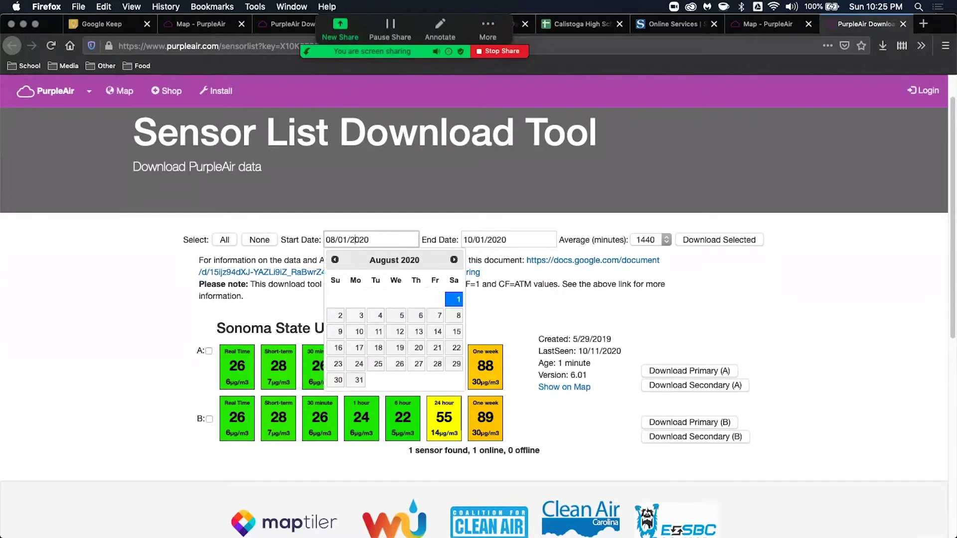
{"action": "left_click", "coordinate": [454, 299]}
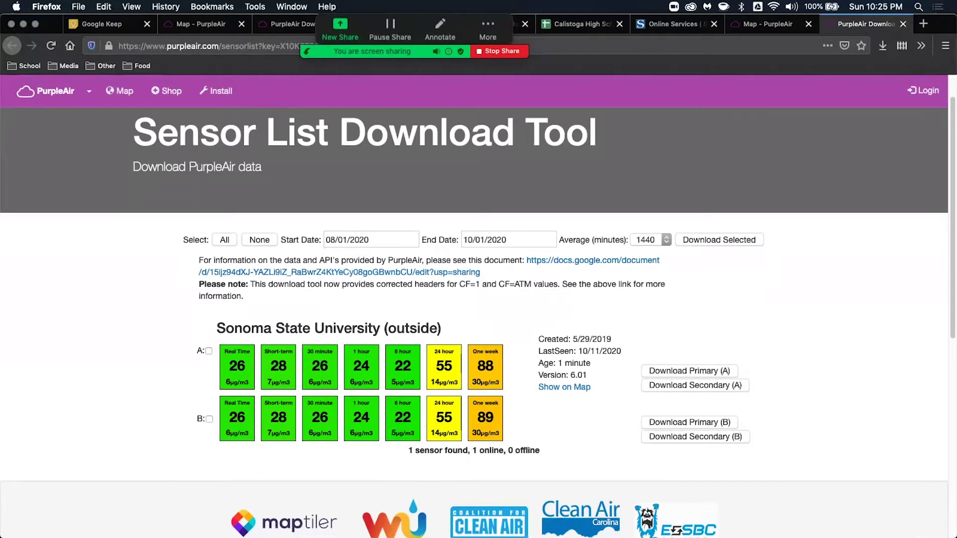
{"action": "left_click", "coordinate": [351, 240]}
{"action": "left_click", "coordinate": [454, 299]}
{"action": "left_click", "coordinate": [508, 240]}
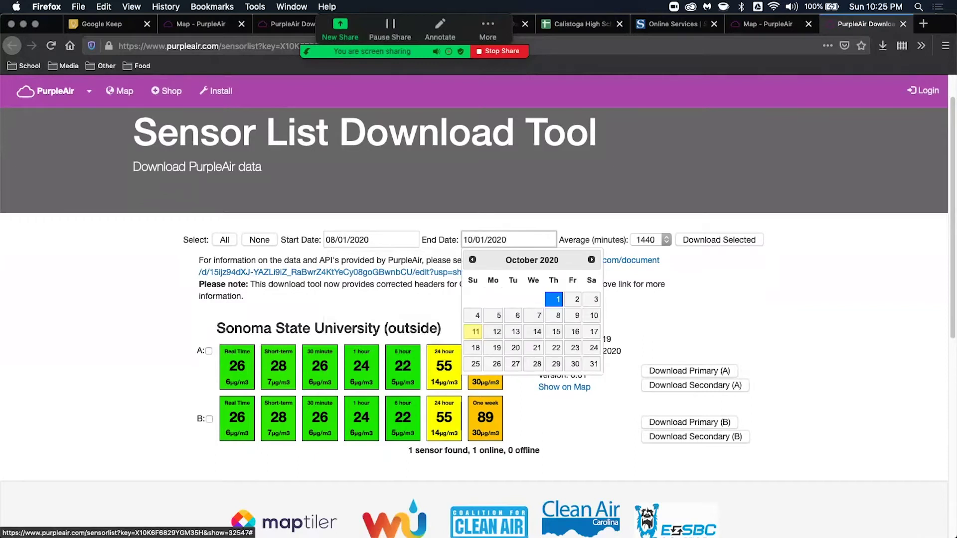
{"action": "left_click", "coordinate": [592, 316]}
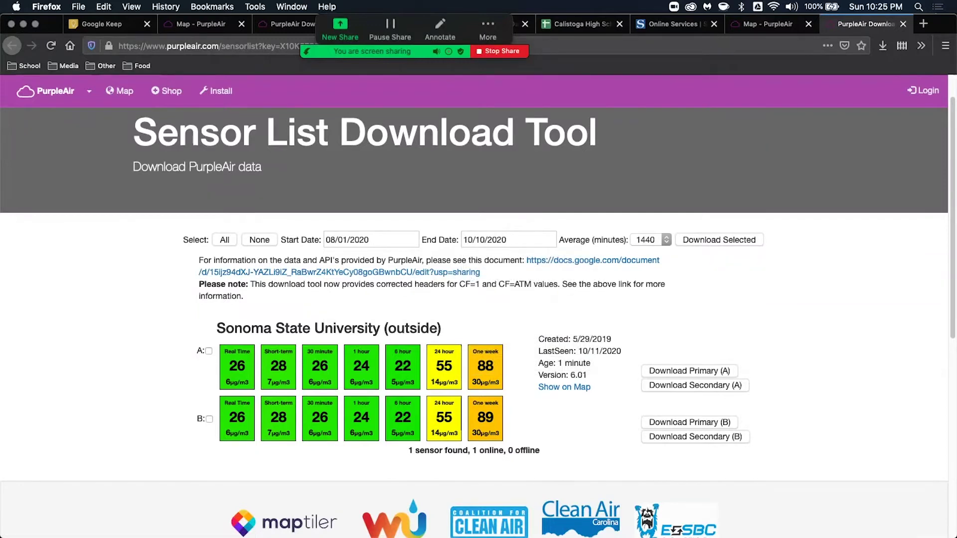
Keep the average at 1440 minutes, download the Primary (A) data for Sonoma State University (outside), and save the CSV file.
{"action": "left_click", "coordinate": [651, 241]}
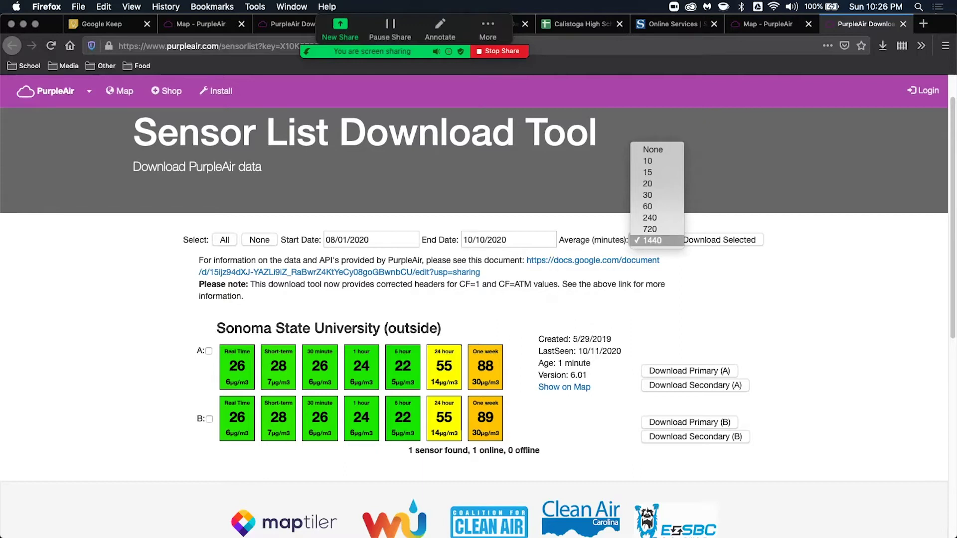
{"action": "left_click", "coordinate": [653, 240]}
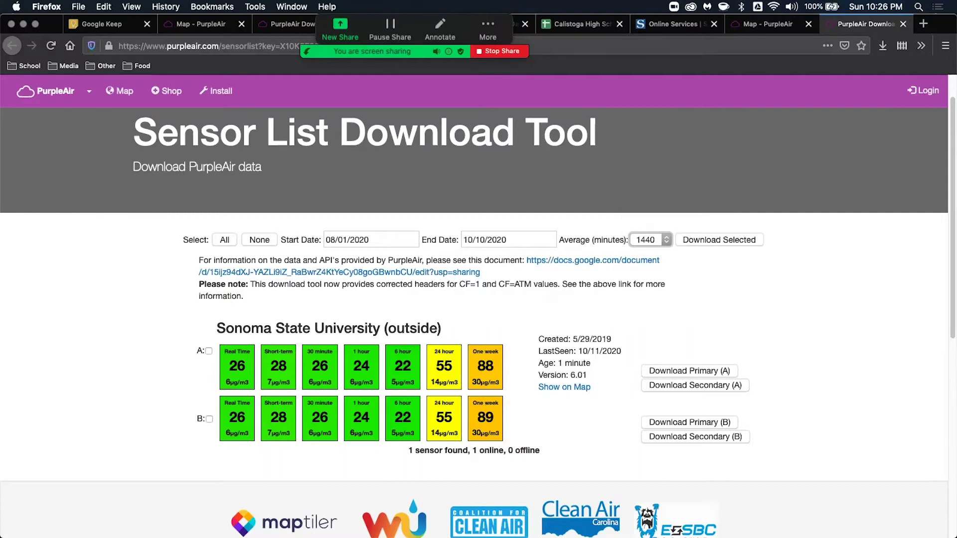
{"action": "left_click", "coordinate": [690, 371]}
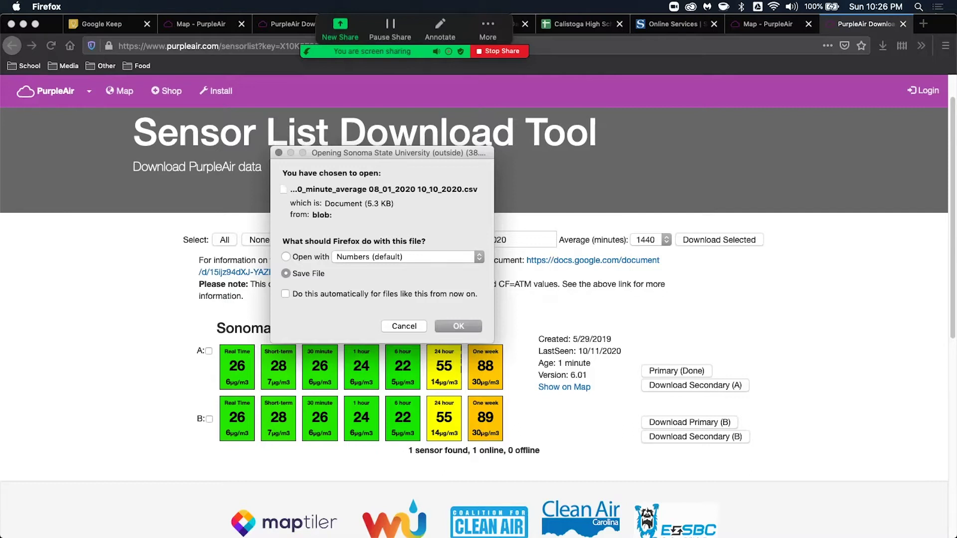
{"action": "key", "text": "Return"}
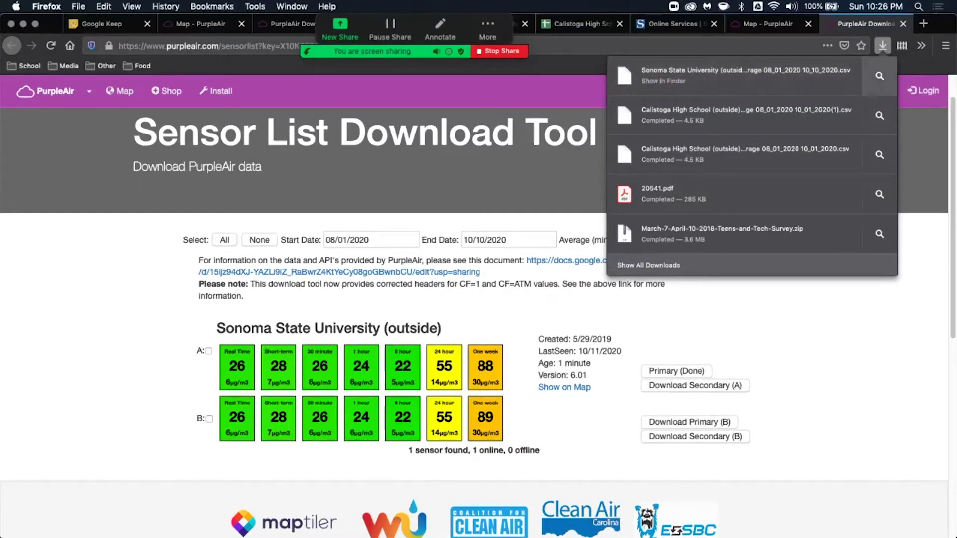
{"action": "left_click", "coordinate": [648, 265]}
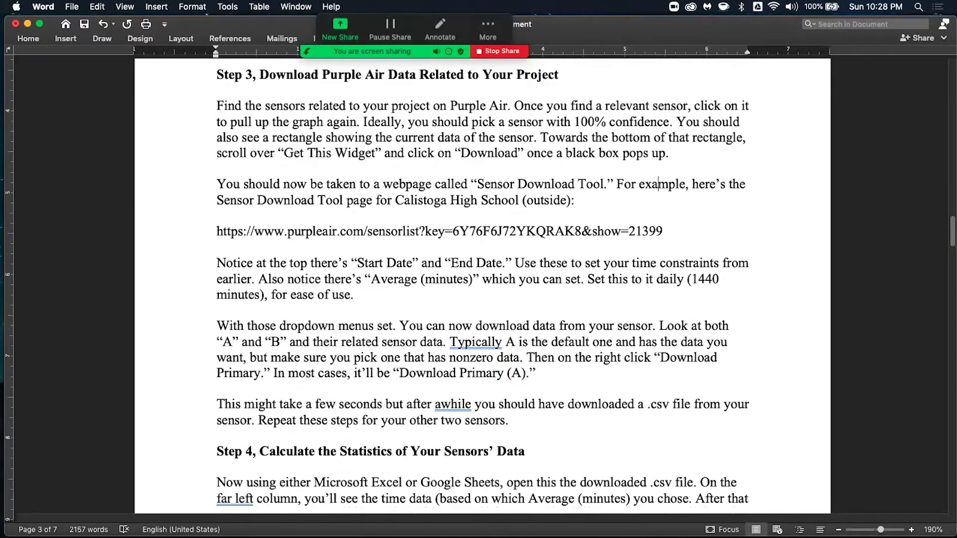
Read the Step 4 instructions on calculating sensor statistics, including the guide to which data columns are relevant.
{"action": "scroll", "coordinate": [478, 249], "scroll_direction": "down", "scroll_amount": 6}
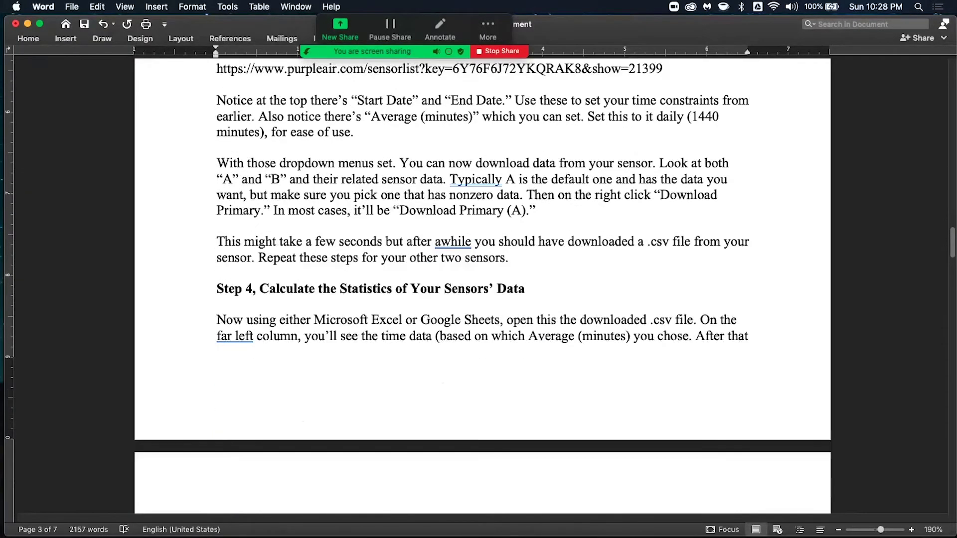
{"action": "scroll", "coordinate": [482, 249], "scroll_direction": "down", "scroll_amount": 6}
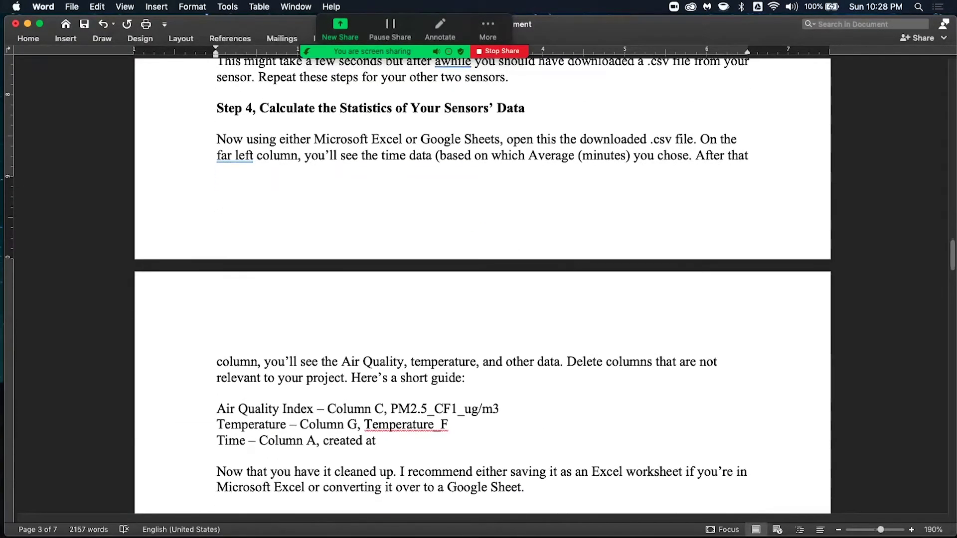
{"action": "scroll", "coordinate": [482, 287], "scroll_direction": "down", "scroll_amount": 1}
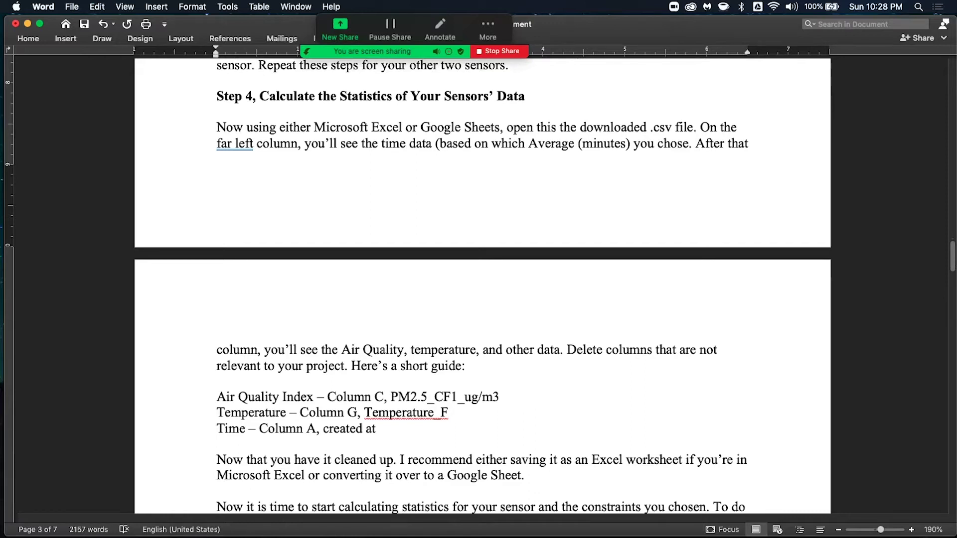
{"action": "scroll", "coordinate": [482, 287], "scroll_direction": "down", "scroll_amount": 1}
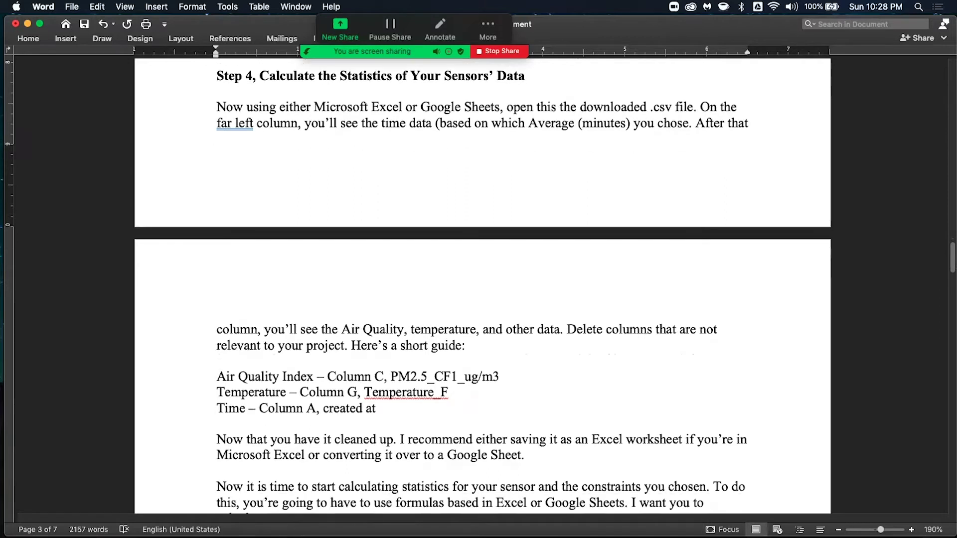
Switch from Word to the Firefox window showing the download tool for St. Helena Boys & Girls Club, and uncover its browser tabs.
{"action": "key", "text": "ctrl+Up"}
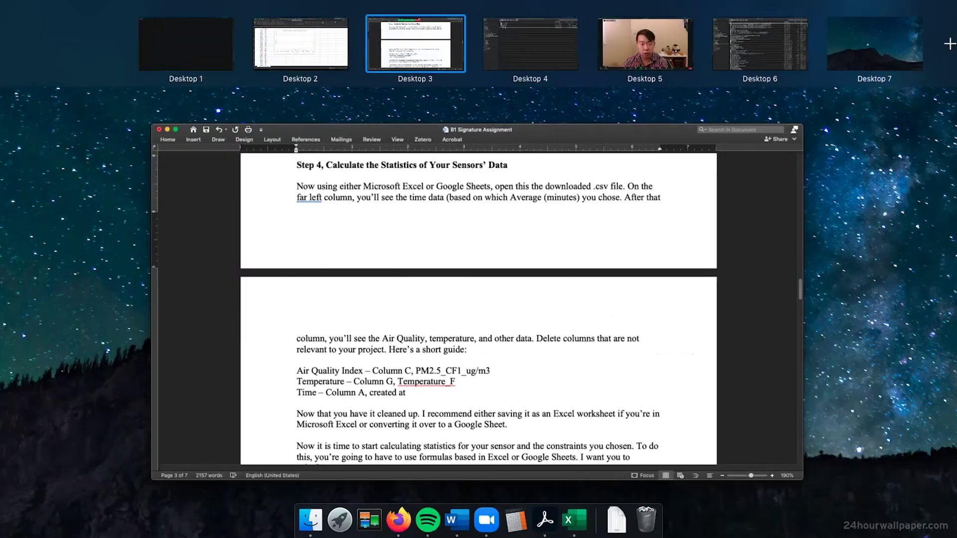
{"action": "left_click", "coordinate": [301, 44]}
{"action": "key", "text": "ctrl+Up"}
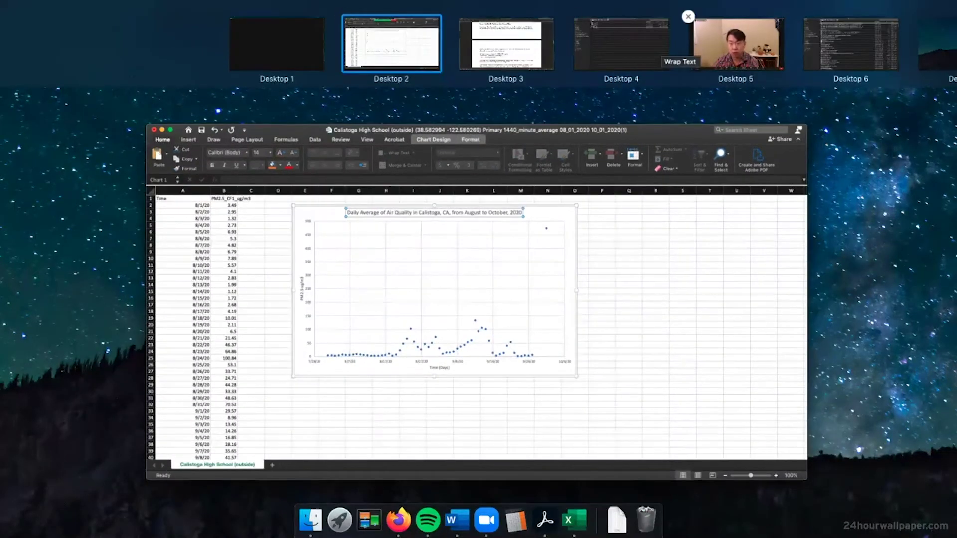
{"action": "left_click", "coordinate": [621, 43]}
{"action": "key", "text": "ctrl+Up"}
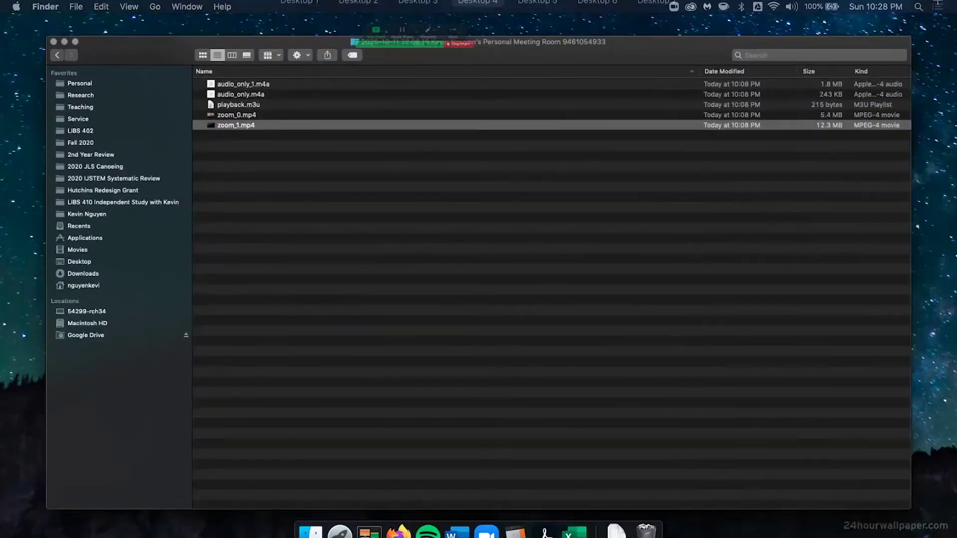
{"action": "left_click", "coordinate": [658, 44]}
{"action": "key", "text": "ctrl+Up"}
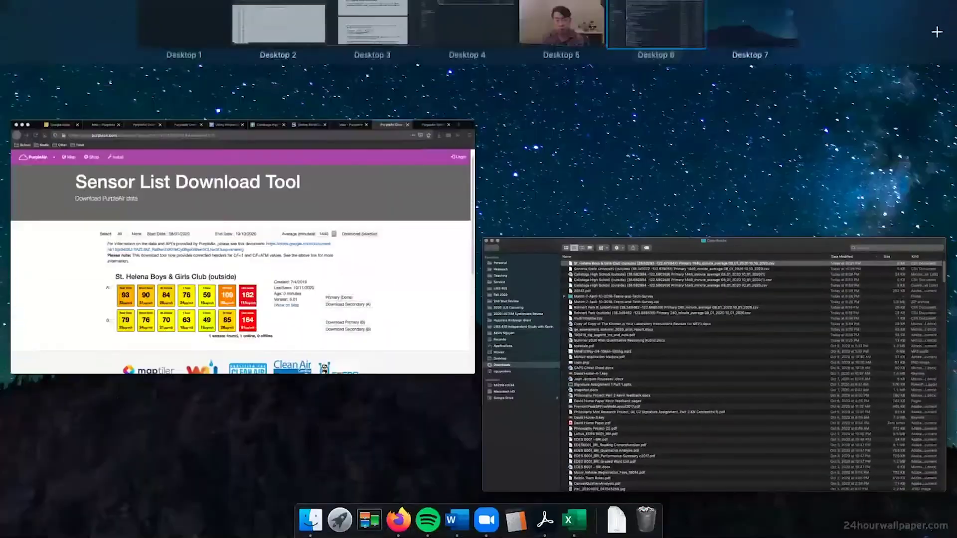
{"action": "left_click", "coordinate": [242, 294]}
{"action": "key", "text": "ctrl+Up"}
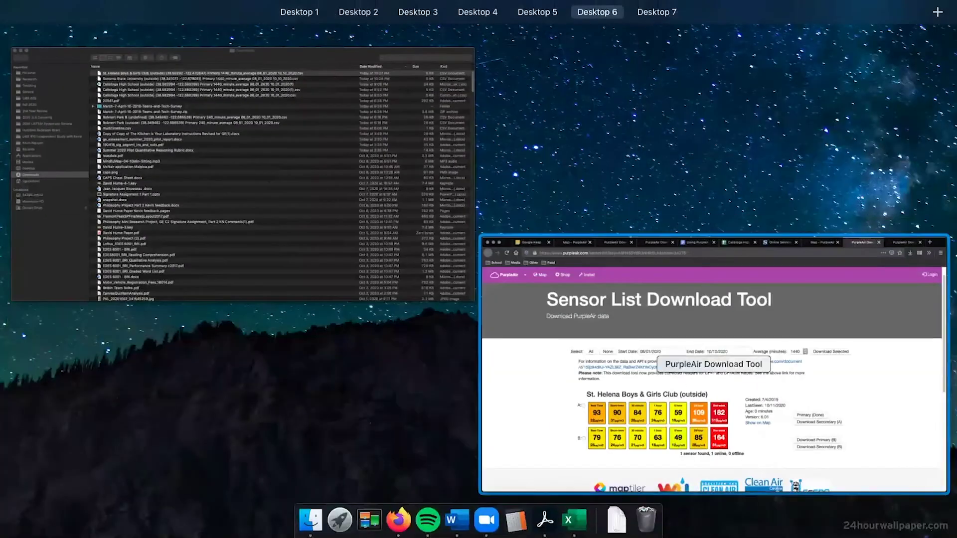
{"action": "left_click_drag", "start_coordinate": [578, 240], "coordinate": [822, 48]}
{"action": "left_click", "coordinate": [822, 47]}
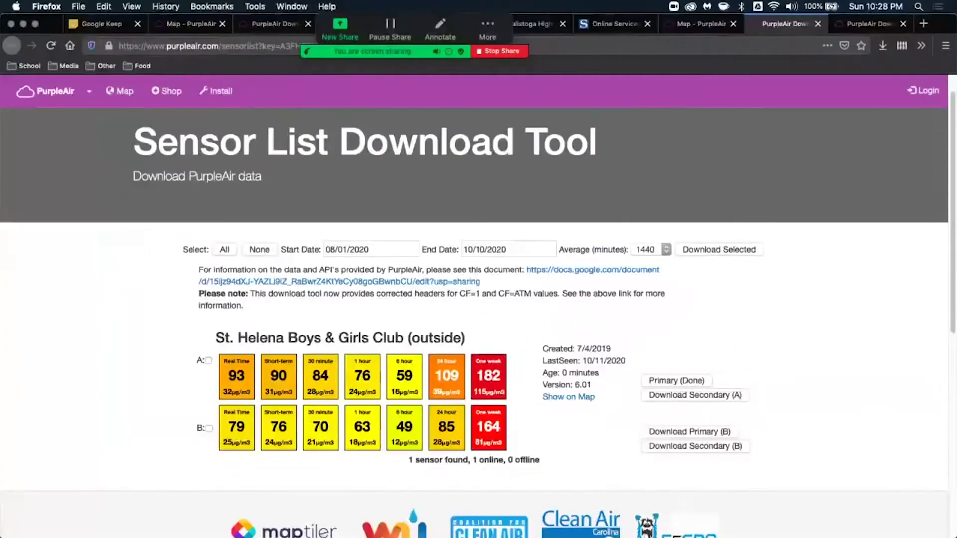
{"action": "left_click", "coordinate": [307, 51]}
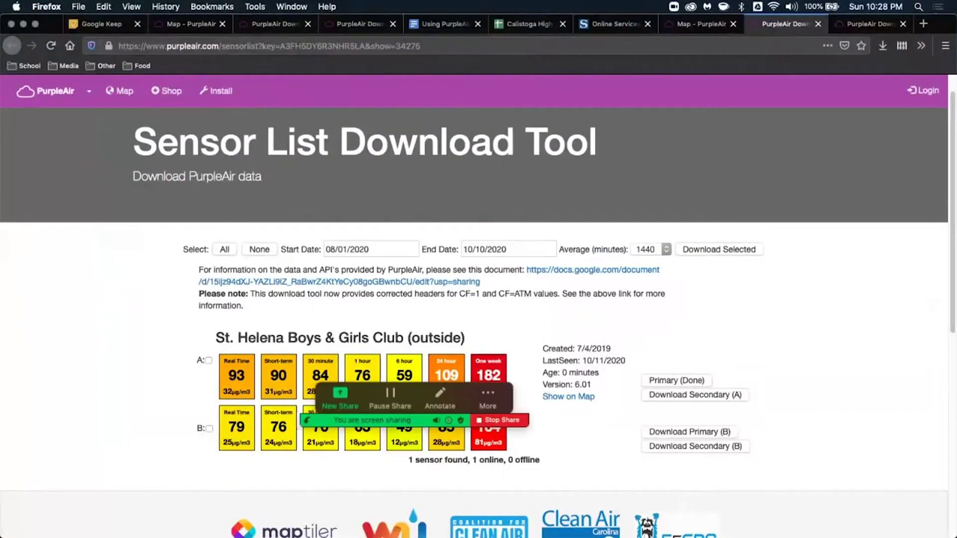
Load sheets.google.com in the browser tab that holds the Sonoma State University download page.
{"action": "key", "text": "ctrl+Tab"}
{"action": "key", "text": "super+l"}
{"action": "type", "text": "s"}
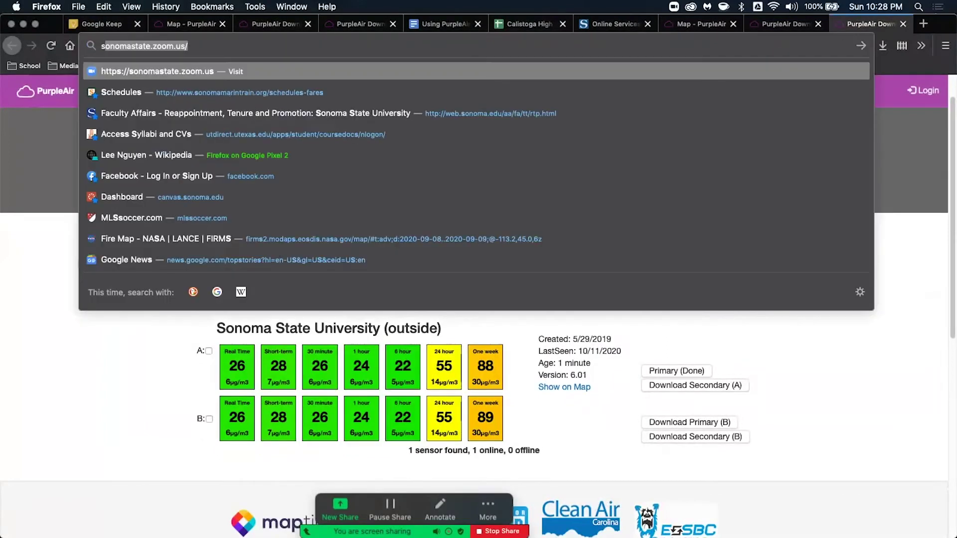
{"action": "type", "text": "heets.google.com"}
{"action": "key", "text": "Return"}
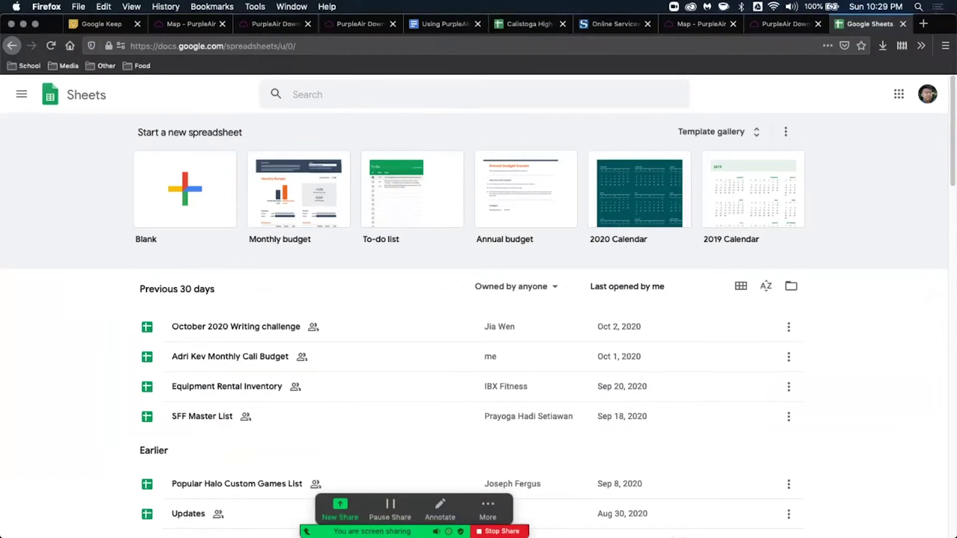
Change to the Sonoma State University account in Google Sheets and create a blank spreadsheet.
{"action": "left_click", "coordinate": [927, 94]}
{"action": "left_click", "coordinate": [818, 268]}
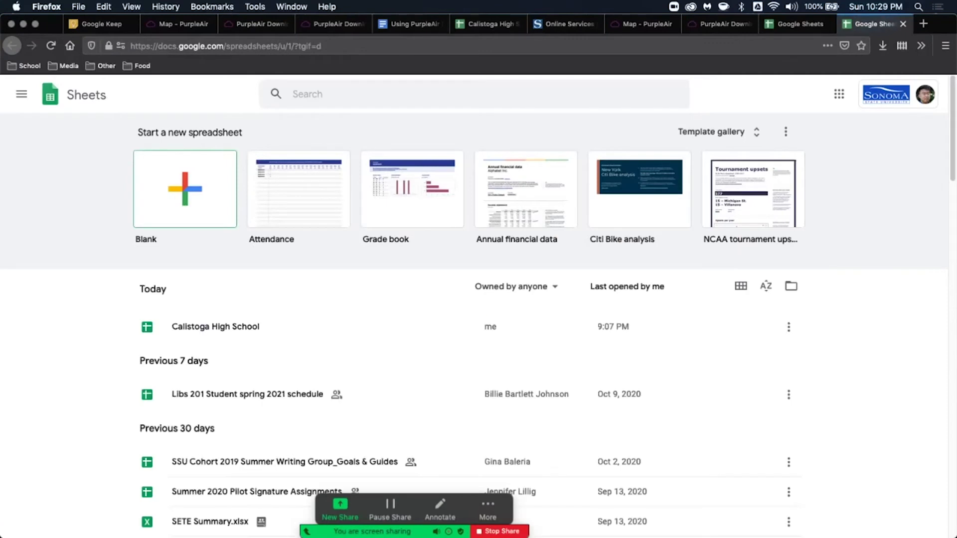
{"action": "left_click", "coordinate": [185, 188]}
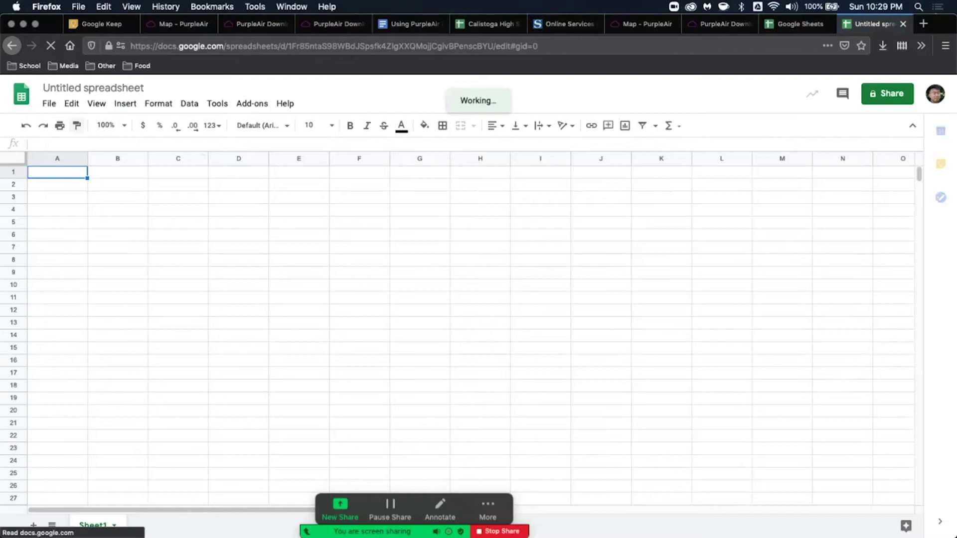
Import the St. Helena Boys & Girls Club CSV from Downloads, replacing the spreadsheet, with automatic separator detection and text conversion on.
{"action": "left_click", "coordinate": [49, 104]}
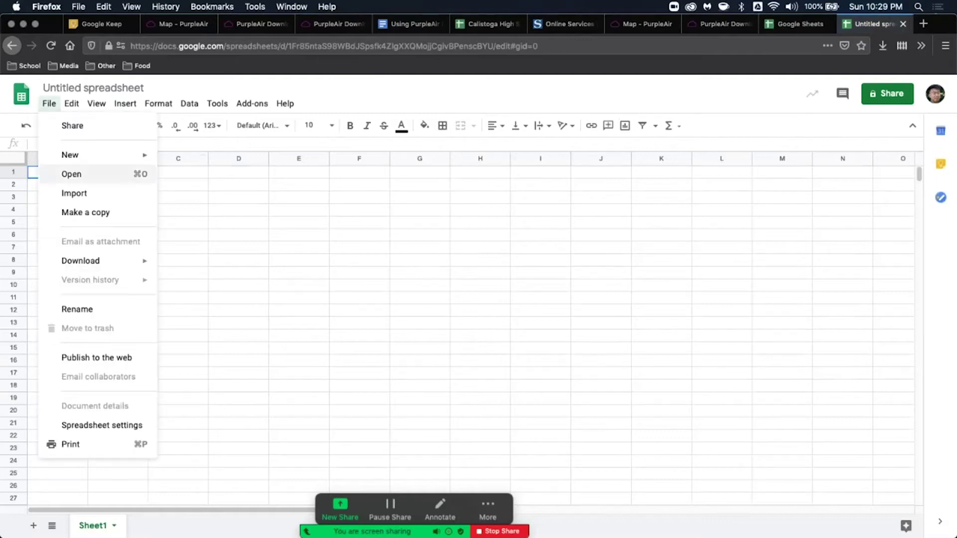
{"action": "left_click", "coordinate": [74, 193]}
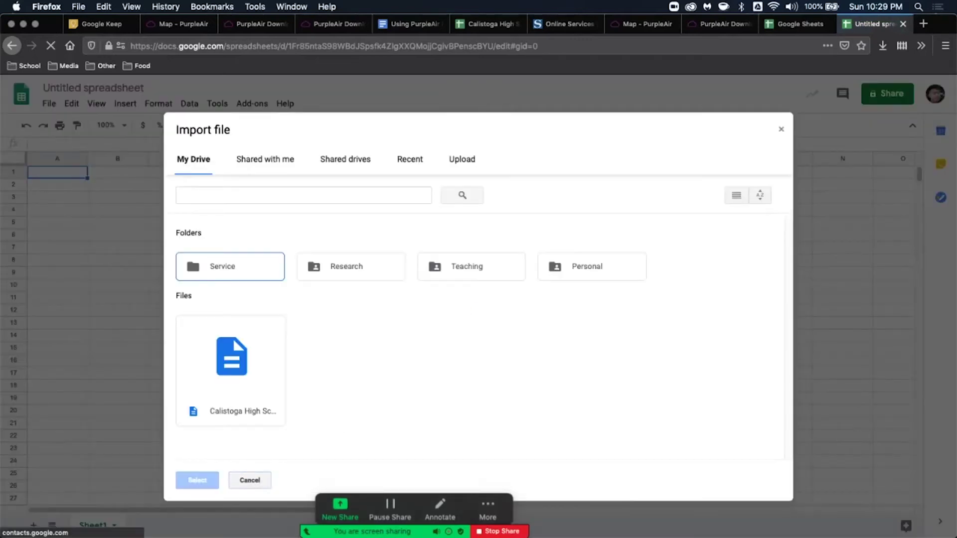
{"action": "left_click", "coordinate": [462, 159]}
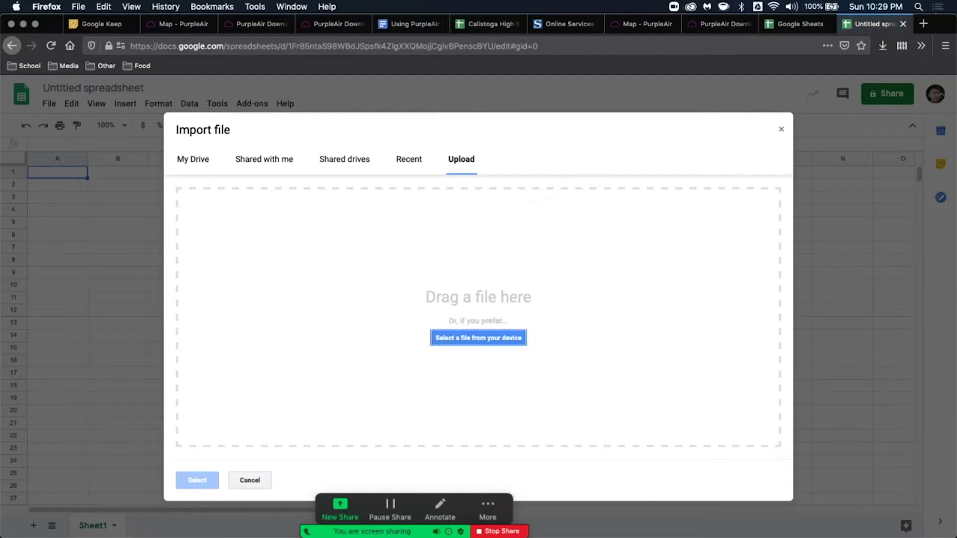
{"action": "left_click", "coordinate": [478, 337]}
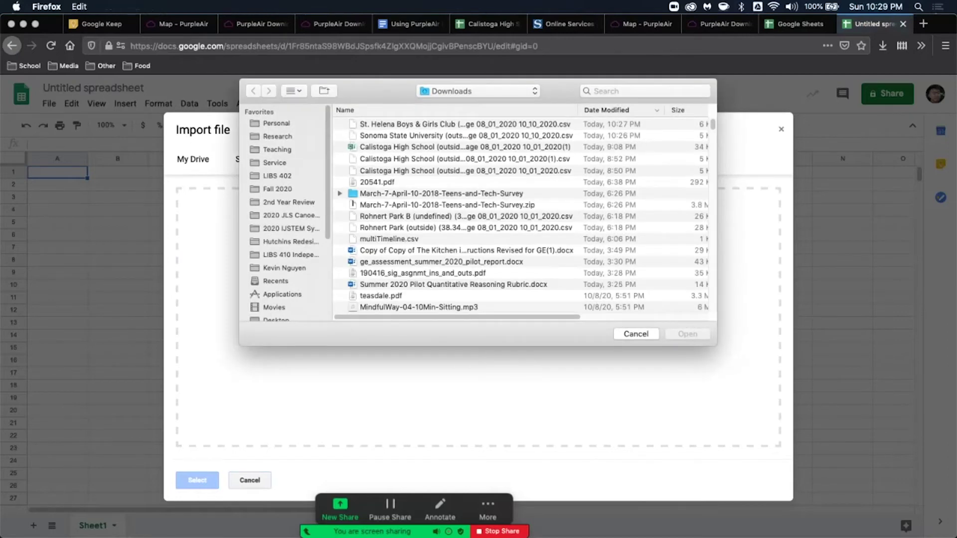
{"action": "left_click", "coordinate": [465, 124]}
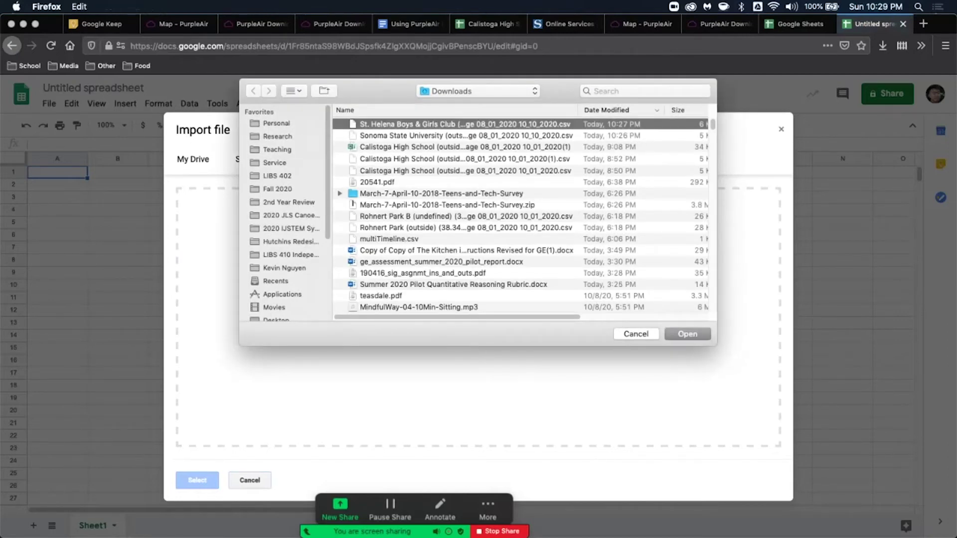
{"action": "key", "text": "Return"}
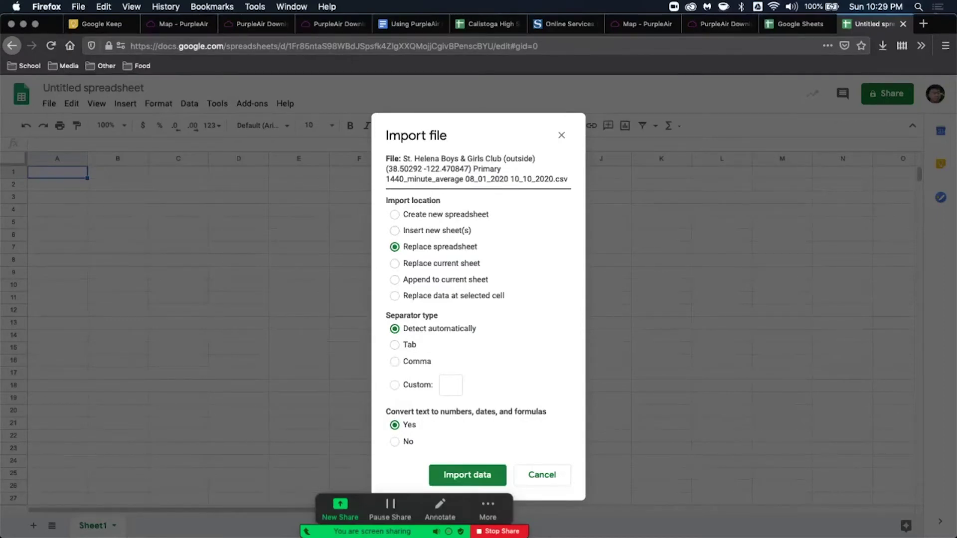
{"action": "left_click", "coordinate": [468, 475]}
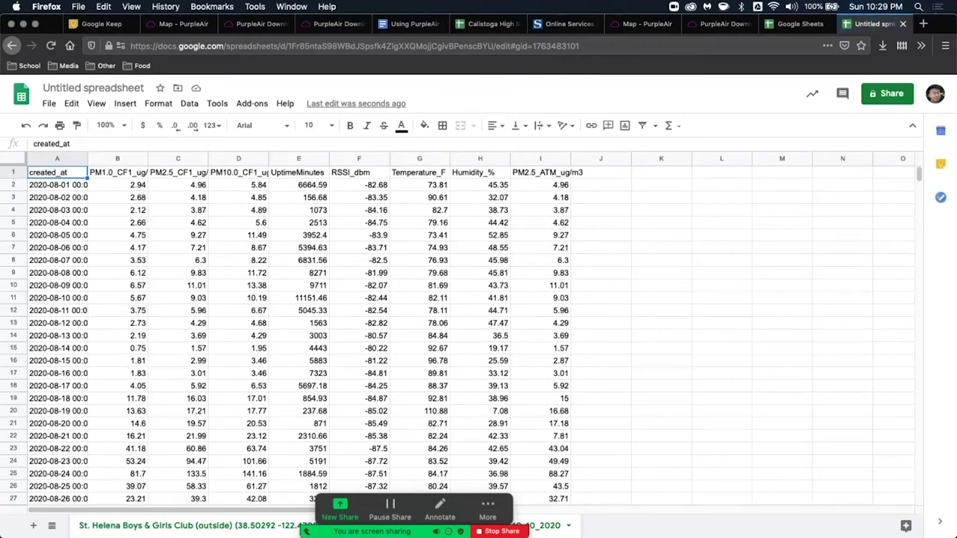
Check the first and last dates in the created_at column of the imported data.
{"action": "left_click", "coordinate": [58, 185]}
{"action": "scroll", "coordinate": [58, 185], "scroll_direction": "down", "scroll_amount": 18}
{"action": "scroll", "coordinate": [471, 335], "scroll_direction": "up", "scroll_amount": 3}
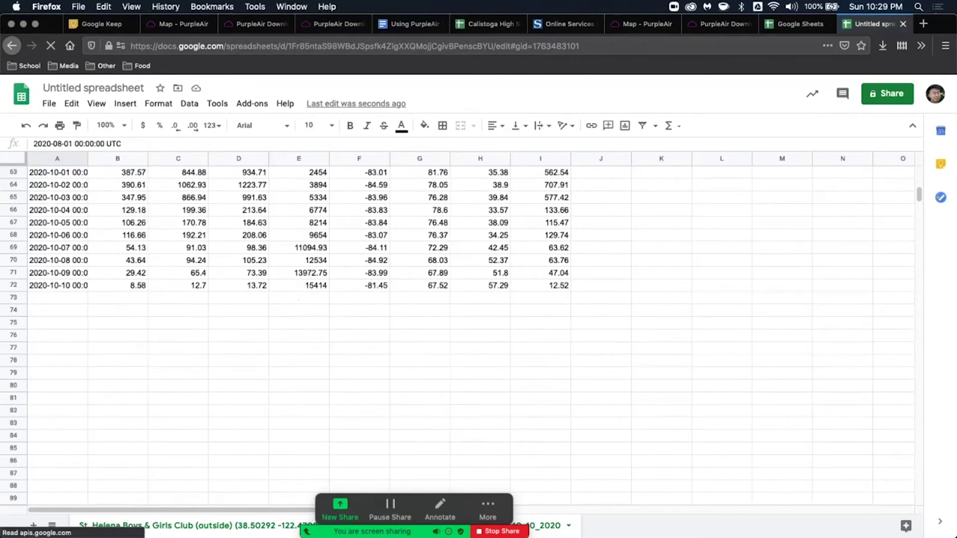
{"action": "left_click", "coordinate": [58, 286]}
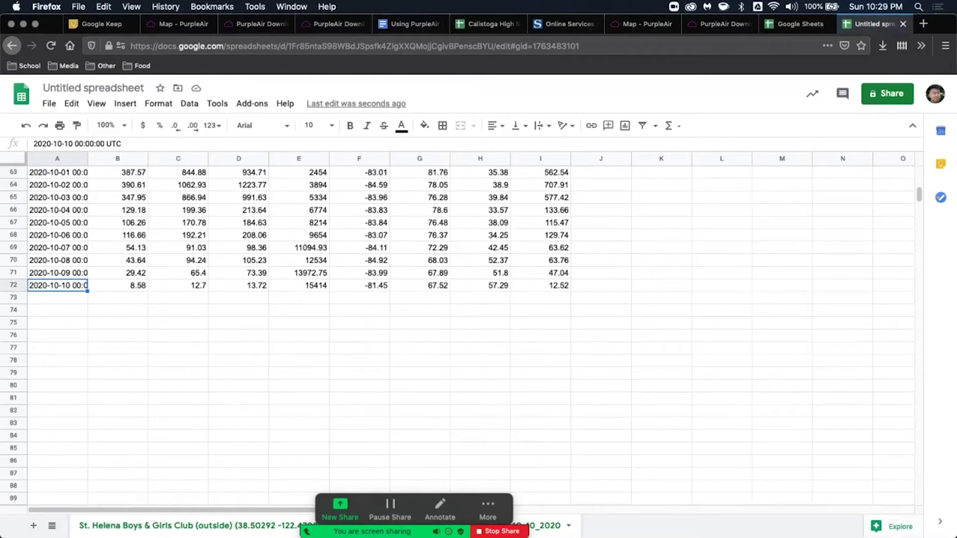
{"action": "scroll", "coordinate": [449, 329], "scroll_direction": "up", "scroll_amount": 20}
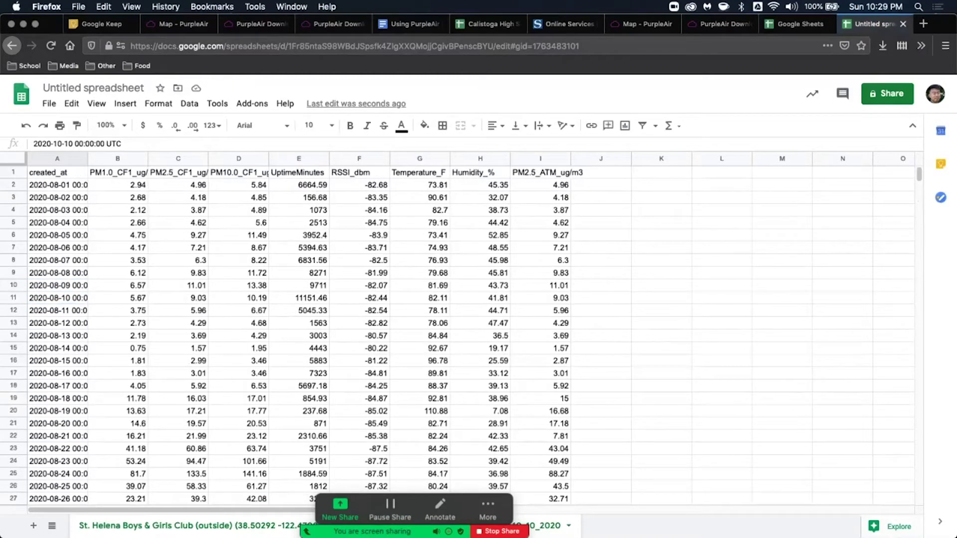
Inspect the PM1.0 and PM2.5 columns and widen column C to fit its PM2.5_CF1_ug/m3 heading.
{"action": "left_click", "coordinate": [118, 184]}
{"action": "left_click", "coordinate": [178, 185]}
{"action": "left_click", "coordinate": [118, 185]}
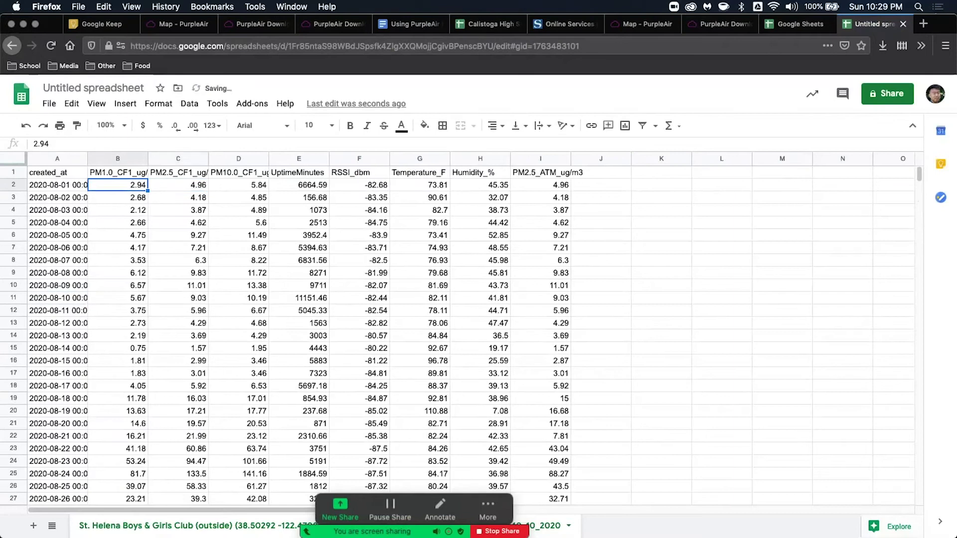
{"action": "left_click", "coordinate": [118, 173]}
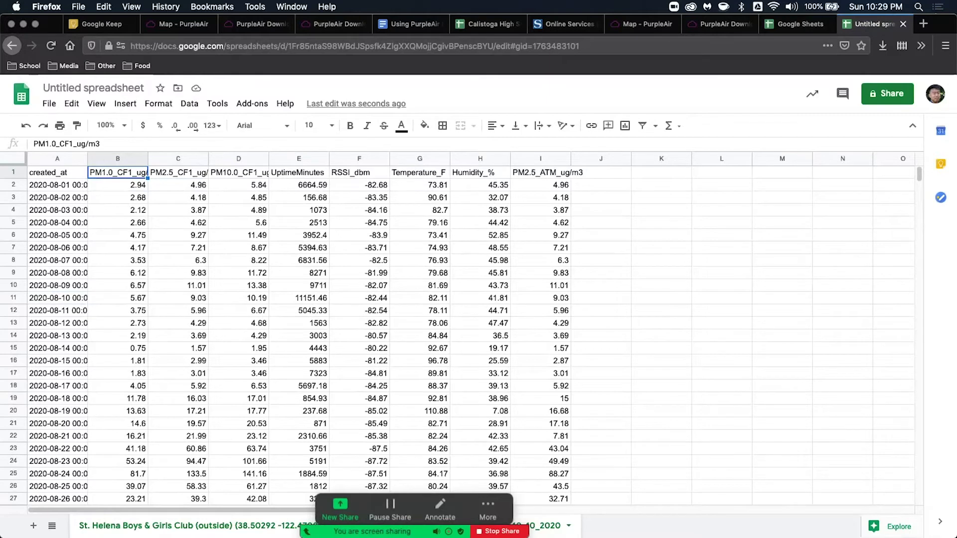
{"action": "left_click", "coordinate": [178, 172]}
{"action": "double_click", "coordinate": [208, 158]}
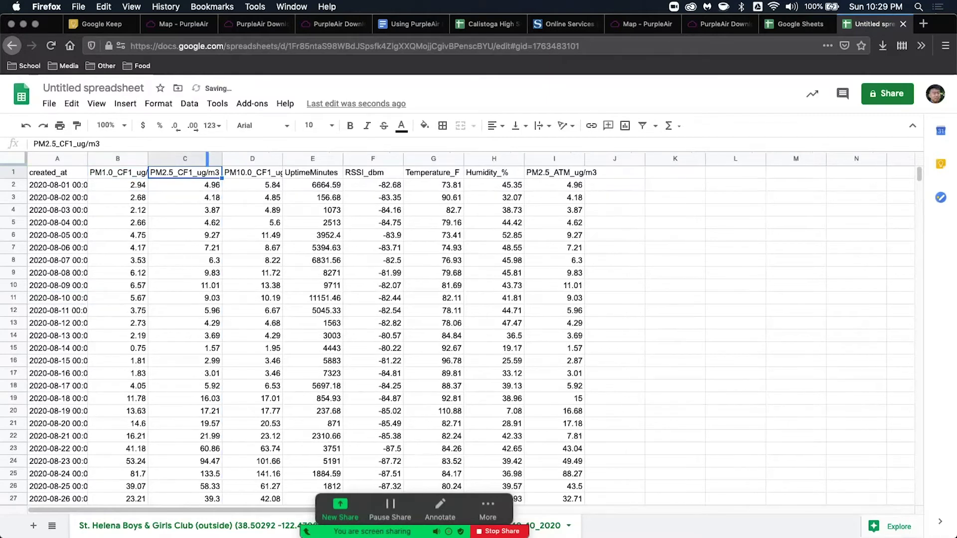
{"action": "left_click", "coordinate": [185, 159]}
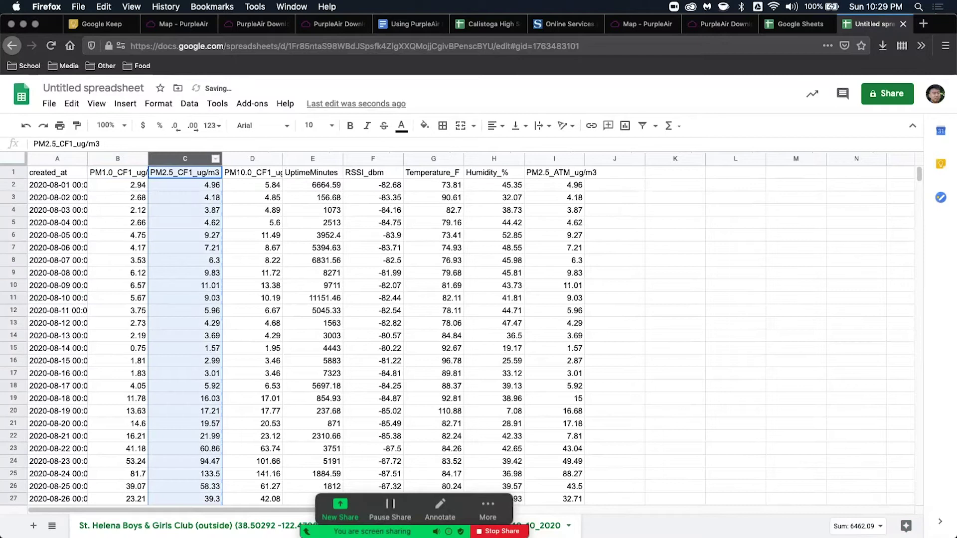
{"action": "left_click", "coordinate": [184, 172]}
Delete the PM1.0_CF1_ug/m3 and PM10.0_CF1_ug/m3 columns from the imported sheet.
{"action": "right_click", "coordinate": [132, 159]}
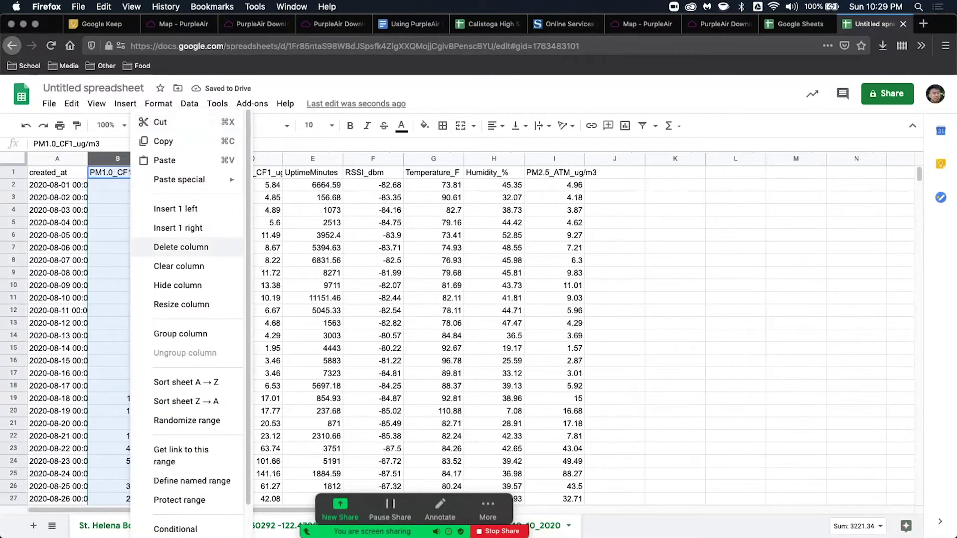
{"action": "left_click", "coordinate": [185, 188]}
{"action": "left_click", "coordinate": [192, 159]}
{"action": "right_click", "coordinate": [192, 159]}
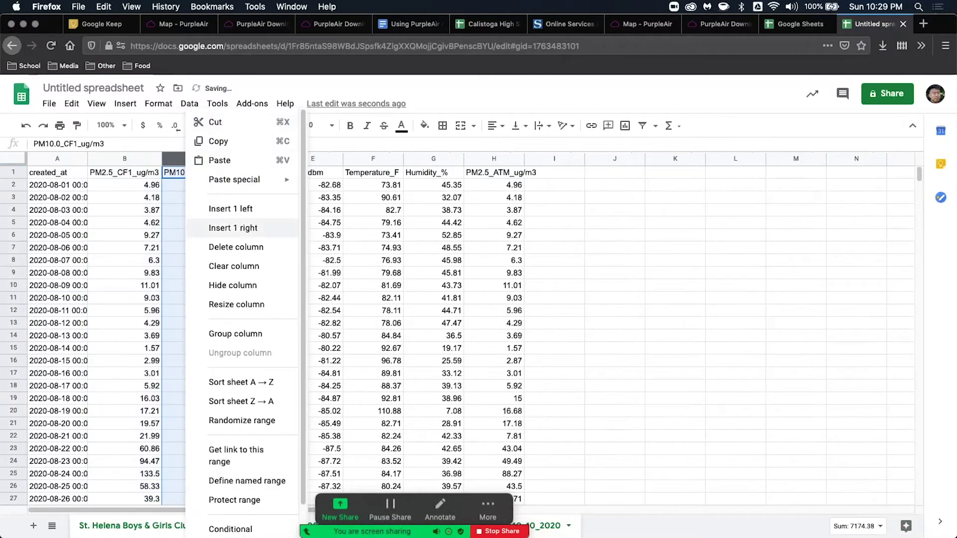
{"action": "left_click", "coordinate": [239, 246]}
{"action": "left_click", "coordinate": [192, 223]}
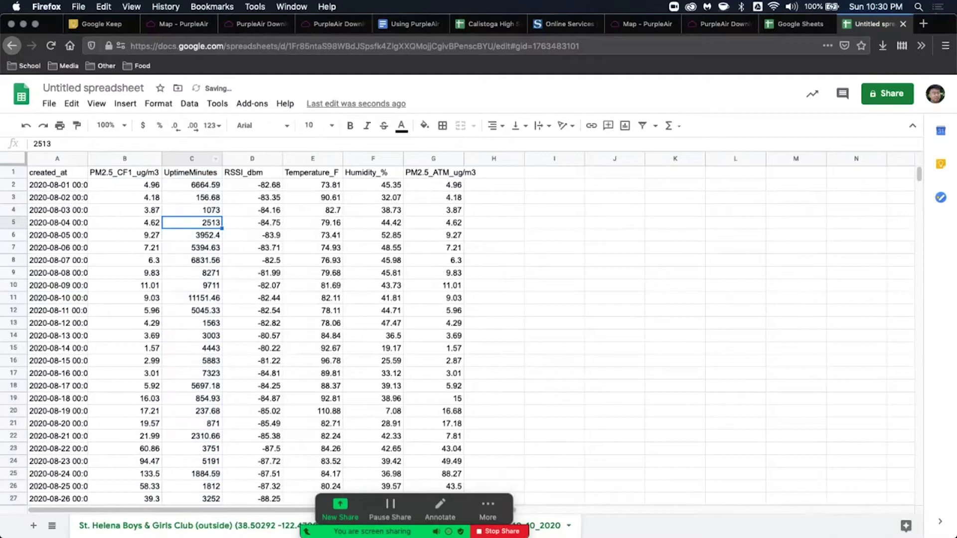
Delete the UptimeMinutes and RSSI_dbm columns.
{"action": "left_click", "coordinate": [191, 159]}
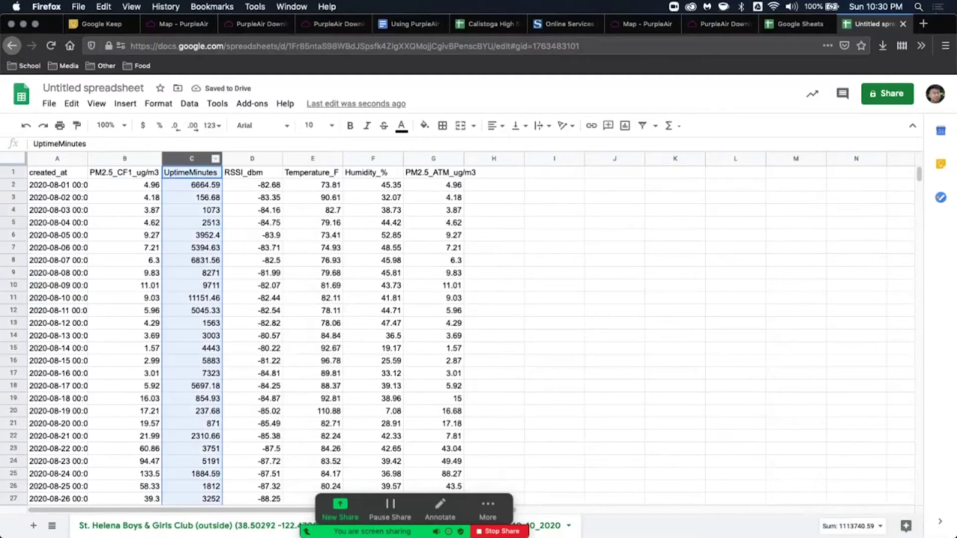
{"action": "right_click", "coordinate": [202, 158]}
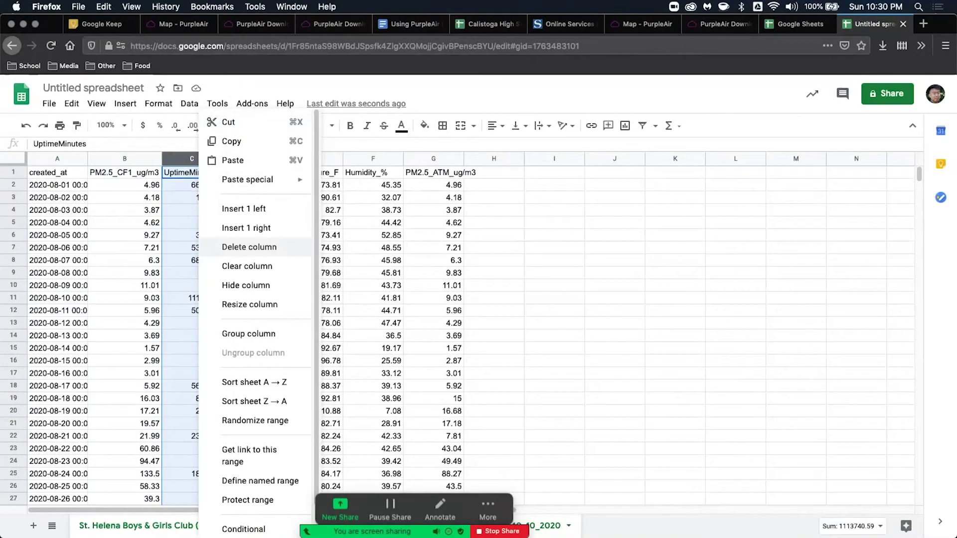
{"action": "left_click", "coordinate": [192, 248]}
{"action": "scroll", "coordinate": [449, 329], "scroll_direction": "down", "scroll_amount": 20}
{"action": "scroll", "coordinate": [449, 329], "scroll_direction": "up", "scroll_amount": 20}
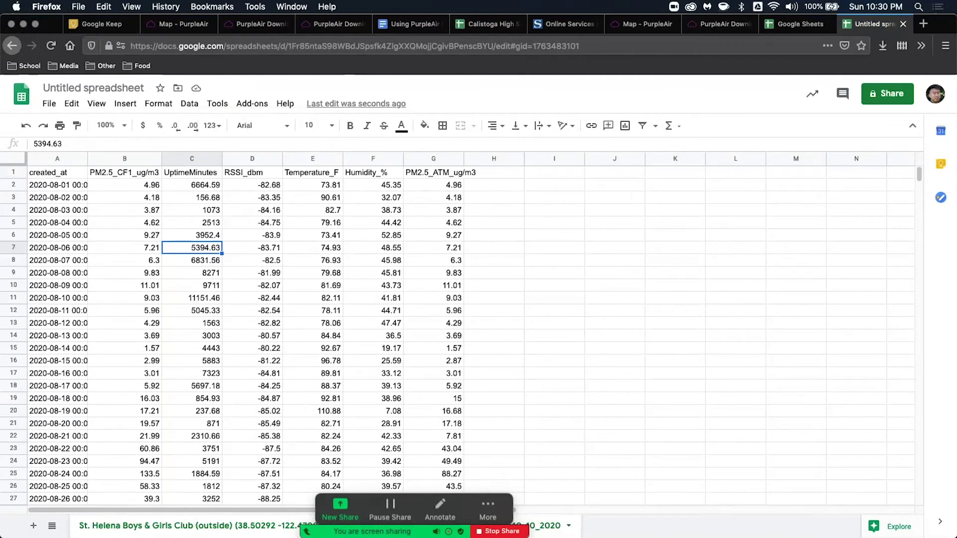
{"action": "right_click", "coordinate": [207, 158]}
{"action": "left_click", "coordinate": [235, 248]}
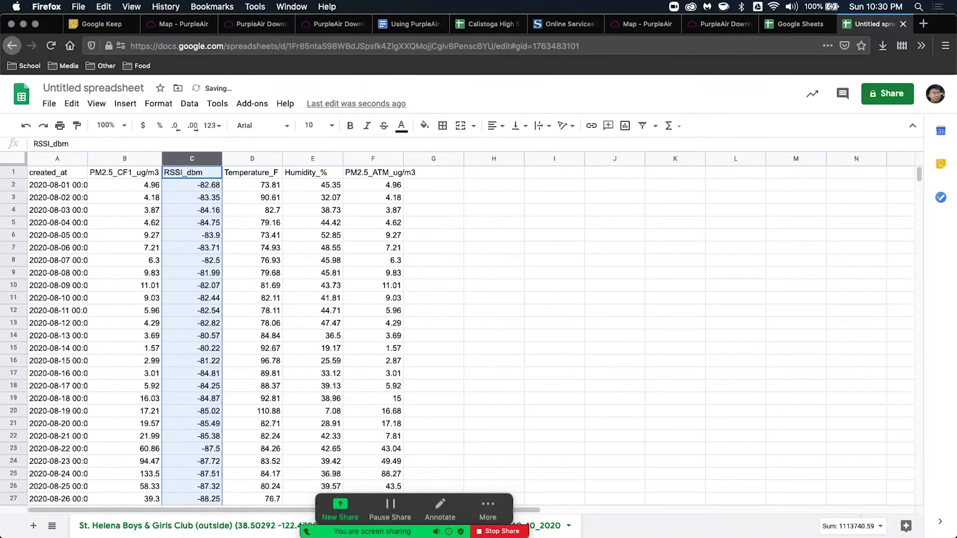
{"action": "right_click", "coordinate": [195, 159]}
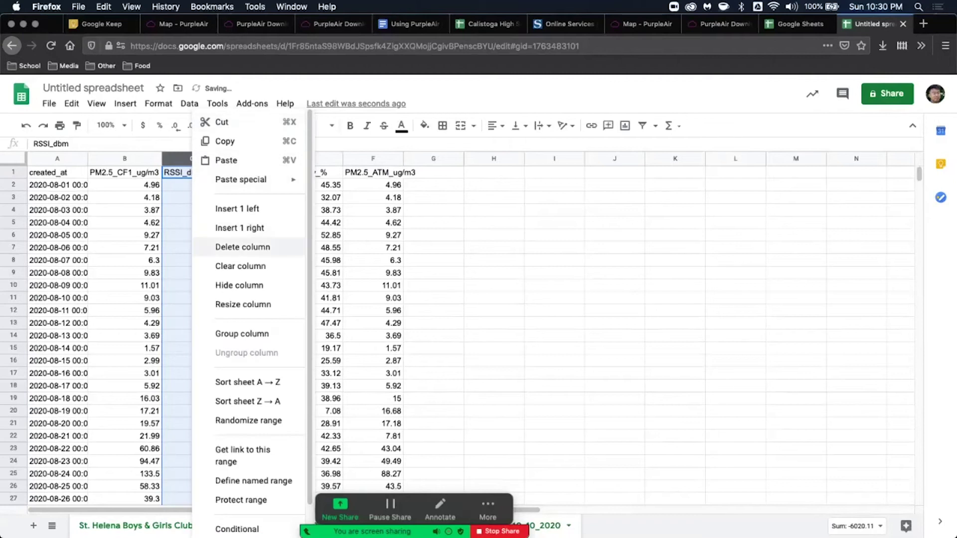
{"action": "left_click", "coordinate": [234, 248]}
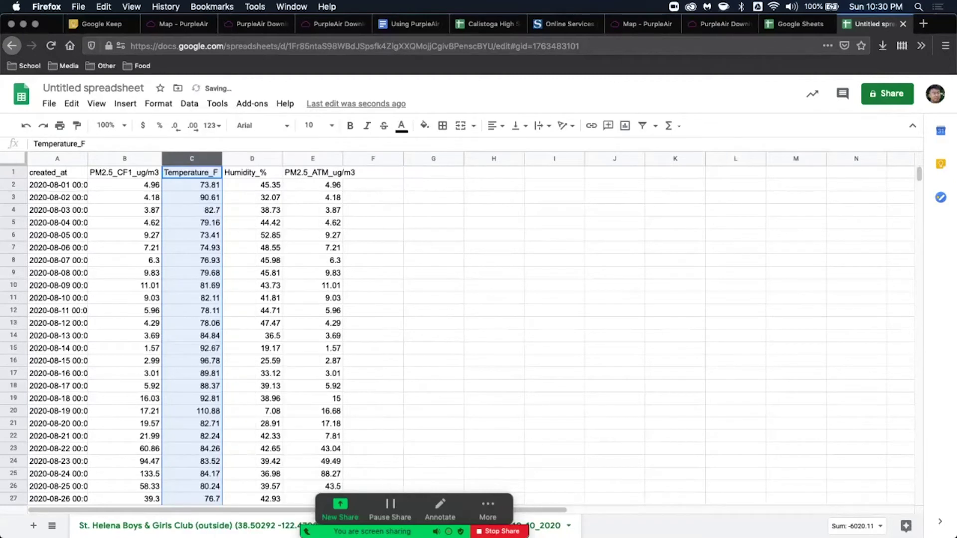
Delete the Temperature_F column from the sensor data.
{"action": "left_click", "coordinate": [194, 210]}
{"action": "key", "text": "Up"}
{"action": "key", "text": "Up"}
{"action": "key", "text": "Up"}
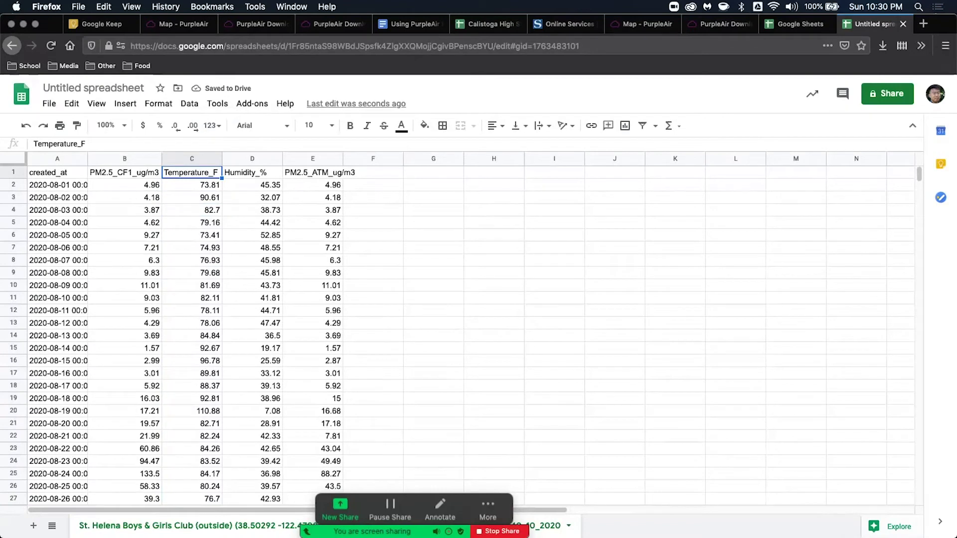
{"action": "left_click", "coordinate": [194, 210]}
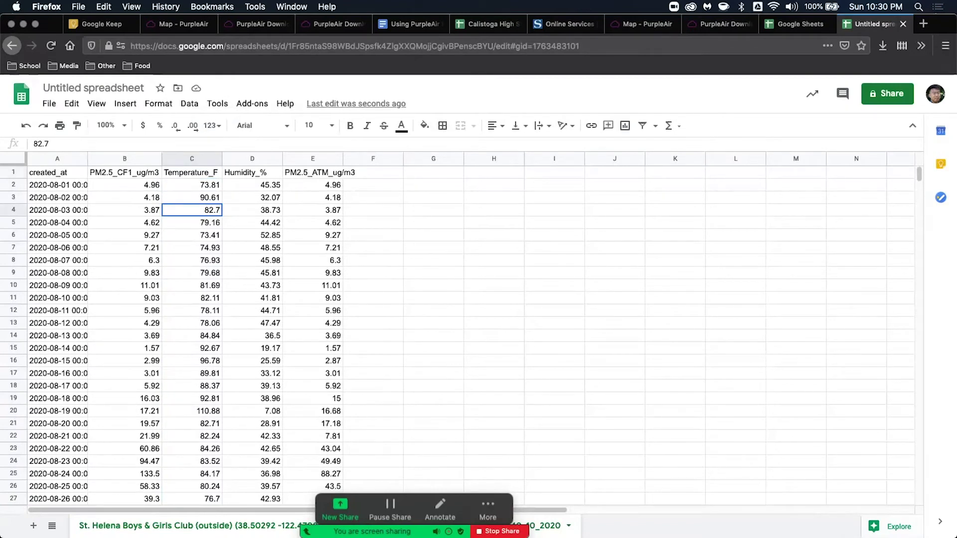
{"action": "left_click", "coordinate": [192, 159]}
{"action": "left_click", "coordinate": [216, 159]}
{"action": "left_click", "coordinate": [243, 247]}
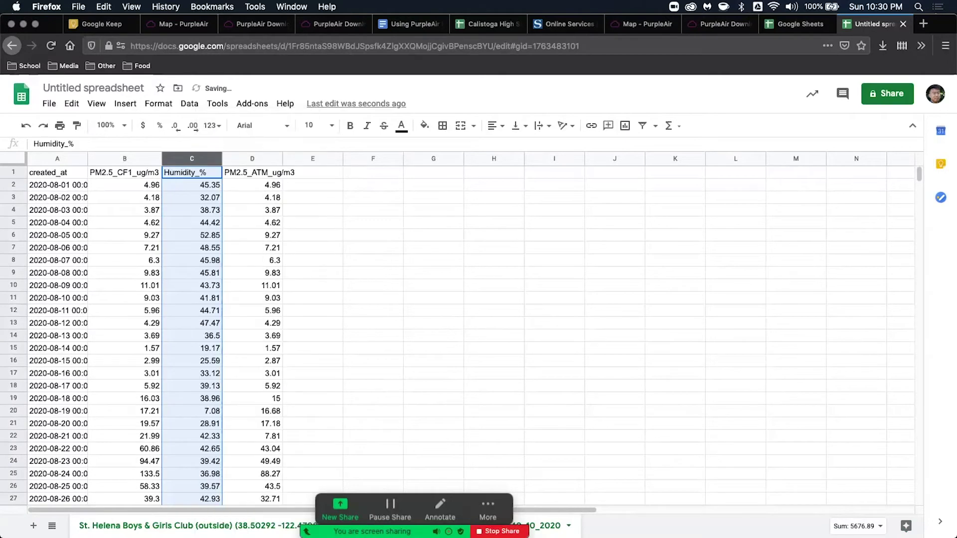
Delete the Humidity_% column from the sensor data.
{"action": "left_click", "coordinate": [192, 210]}
{"action": "left_click", "coordinate": [192, 159]}
{"action": "left_click", "coordinate": [215, 158]}
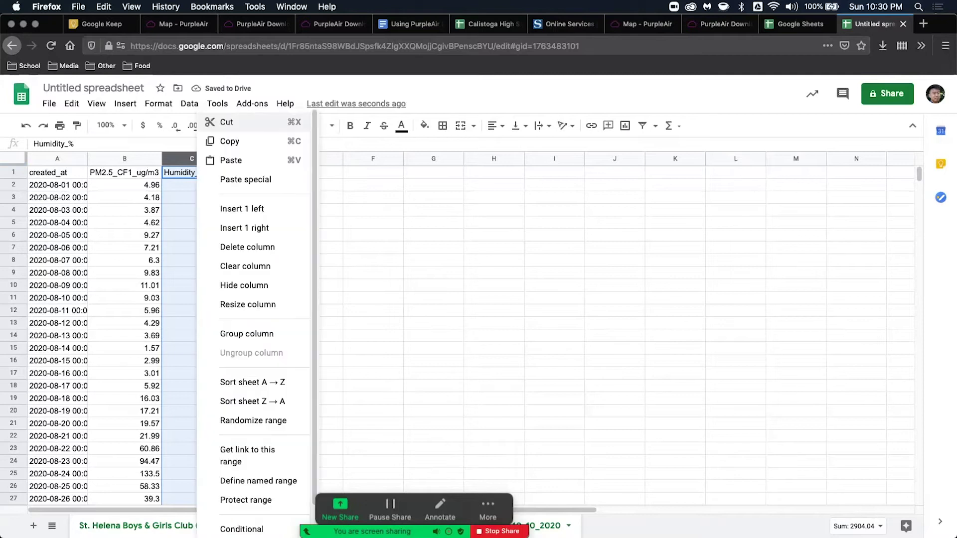
{"action": "left_click", "coordinate": [242, 247]}
{"action": "left_click", "coordinate": [192, 223]}
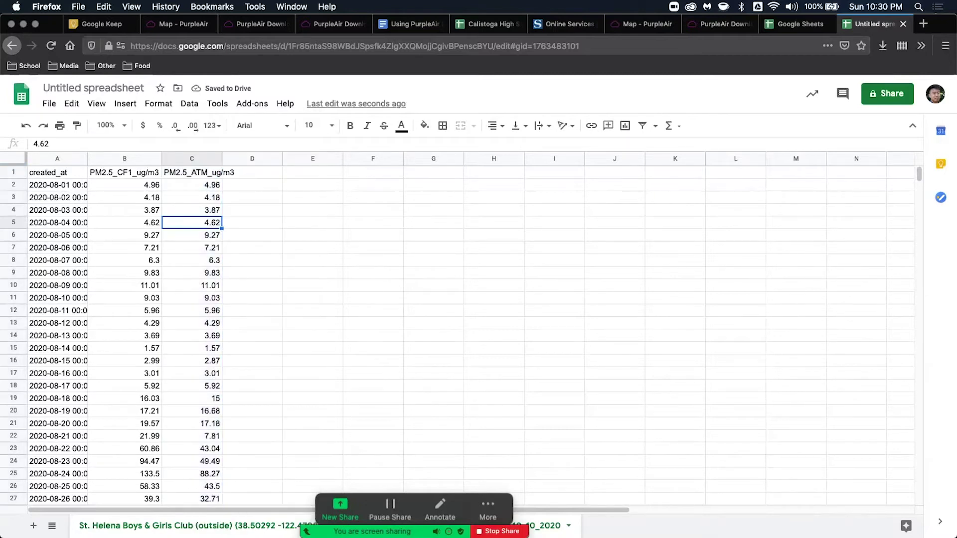
Delete the PM2.5_ATM_ug/m3 column and widen column A to fit its full created_at timestamps.
{"action": "left_click", "coordinate": [222, 173]}
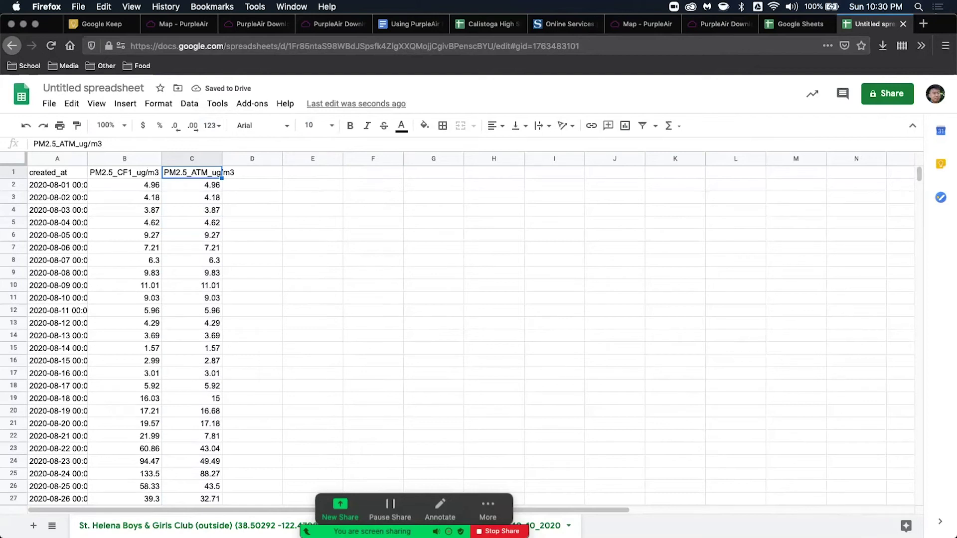
{"action": "left_click", "coordinate": [192, 159]}
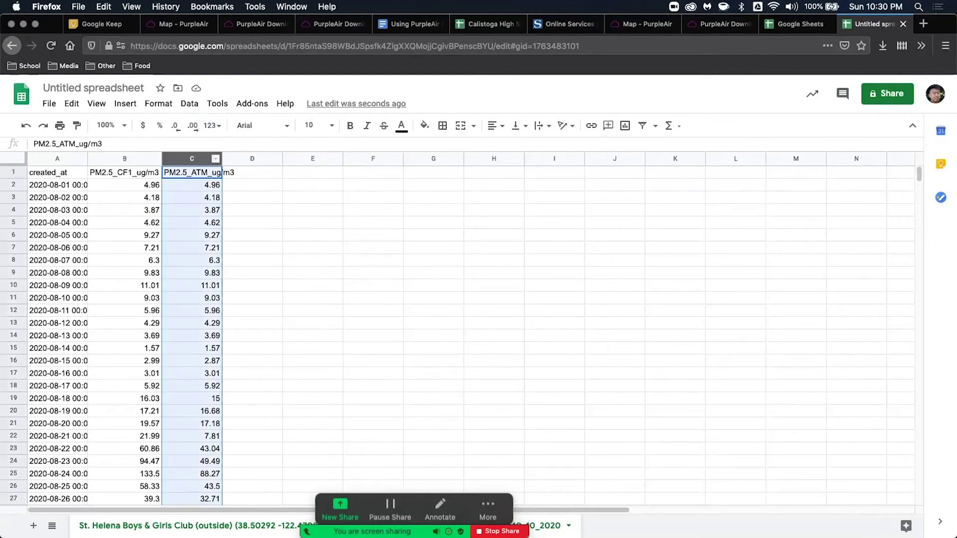
{"action": "right_click", "coordinate": [192, 159]}
{"action": "left_click", "coordinate": [220, 248]}
{"action": "left_click", "coordinate": [192, 235]}
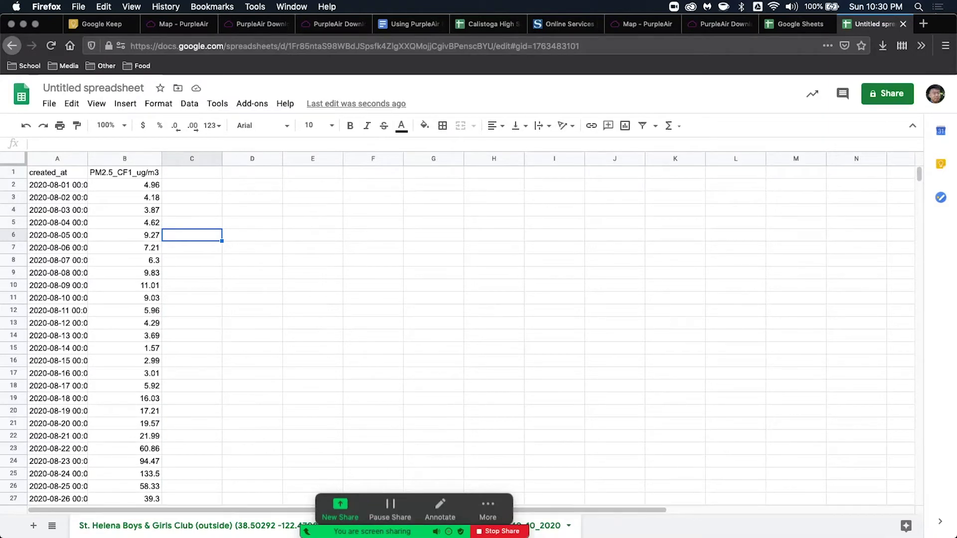
{"action": "left_click", "coordinate": [124, 286]}
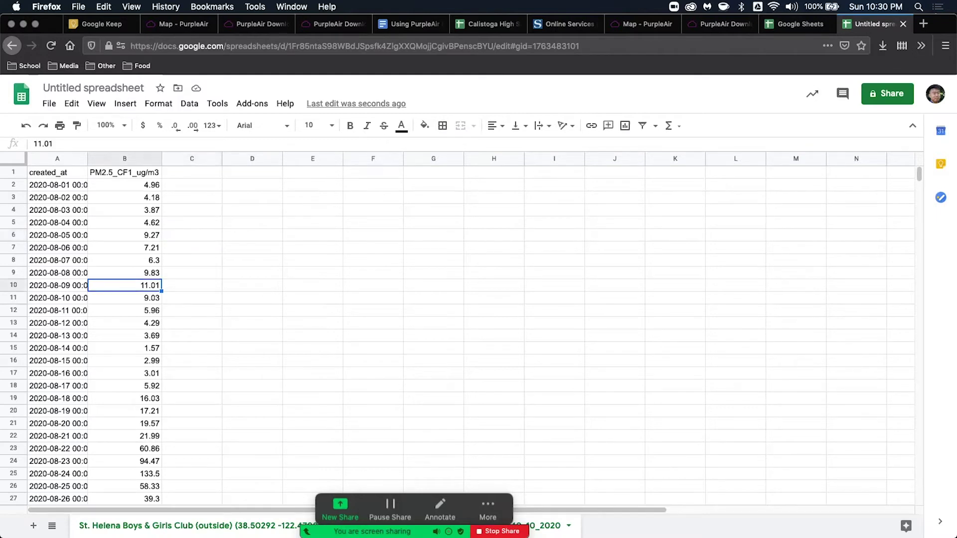
{"action": "double_click", "coordinate": [87, 159]}
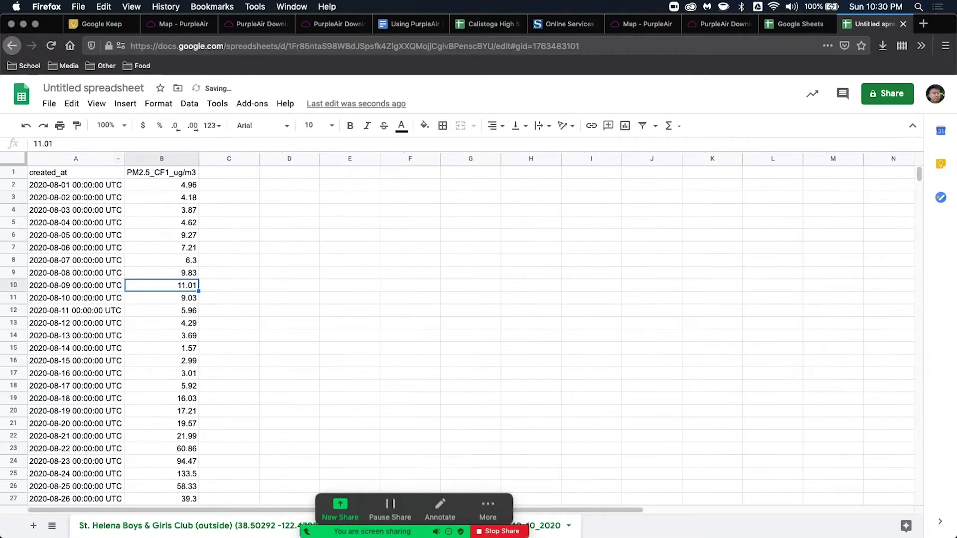
Switch to the B1 Signature Assignment in Word, review the Step 4 statistics and their formulas, and return to the spreadsheet in Firefox.
{"action": "key", "text": "ctrl+Up"}
{"action": "mouse_move", "coordinate": [418, 12]}
{"action": "left_click", "coordinate": [412, 44]}
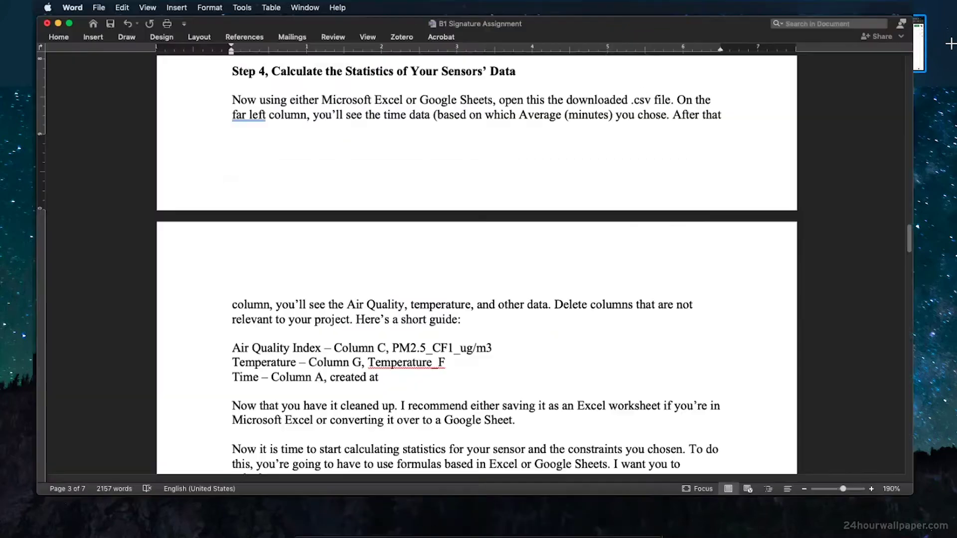
{"action": "scroll", "coordinate": [483, 286], "scroll_direction": "up", "scroll_amount": 1}
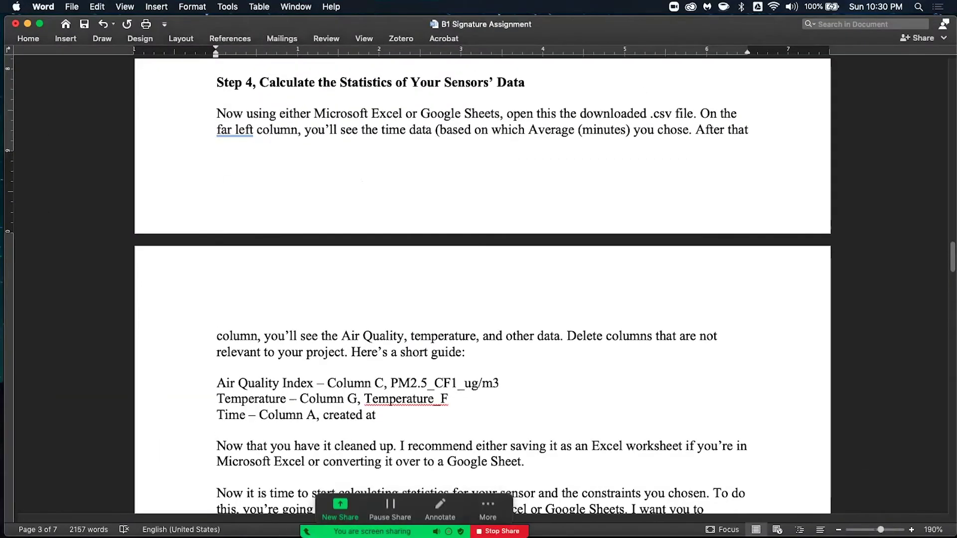
{"action": "scroll", "coordinate": [482, 286], "scroll_direction": "down", "scroll_amount": 8}
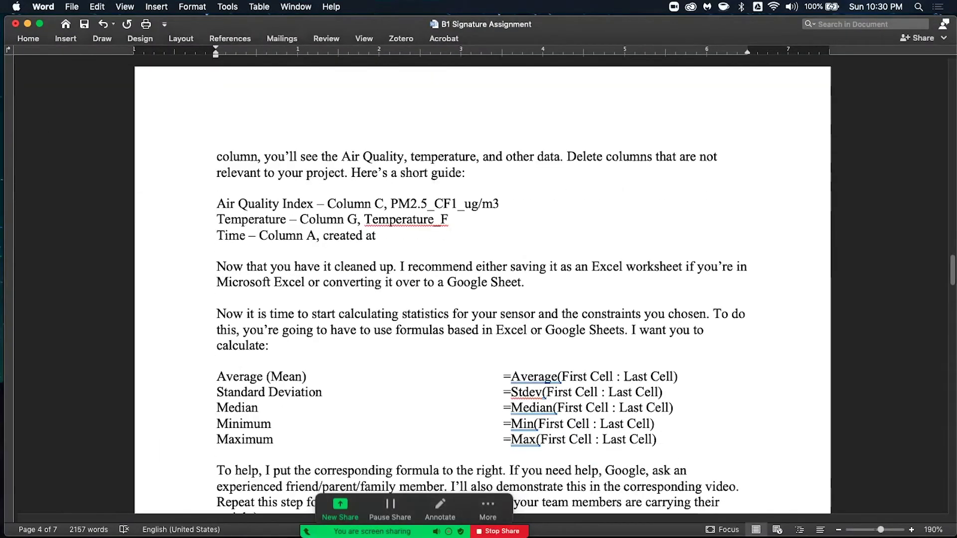
{"action": "scroll", "coordinate": [483, 286], "scroll_direction": "down", "scroll_amount": 7}
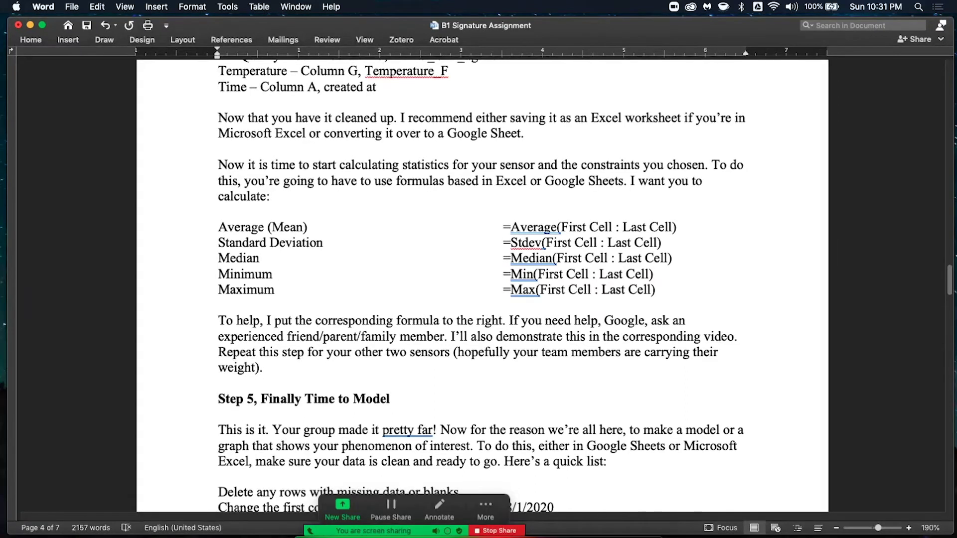
{"action": "key", "text": "ctrl+Up"}
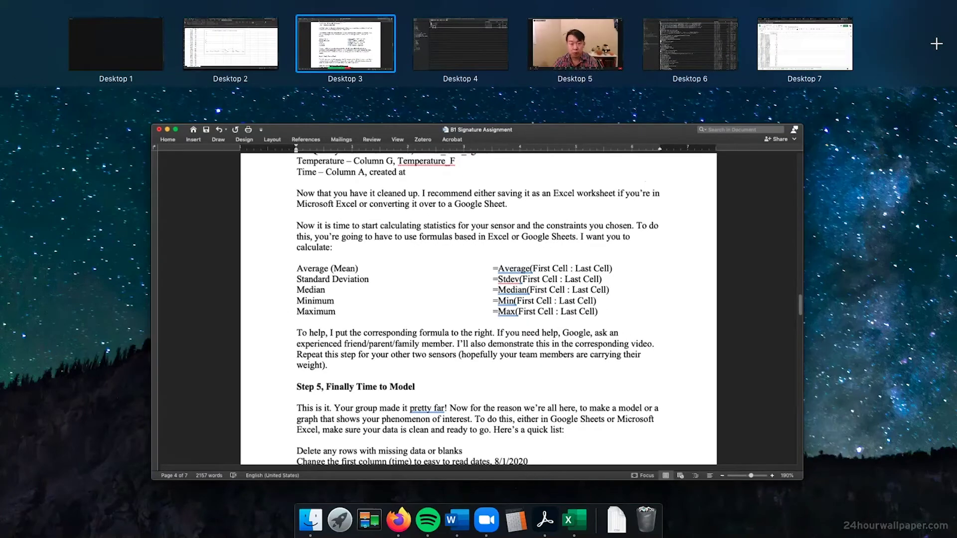
{"action": "left_click", "coordinate": [780, 38]}
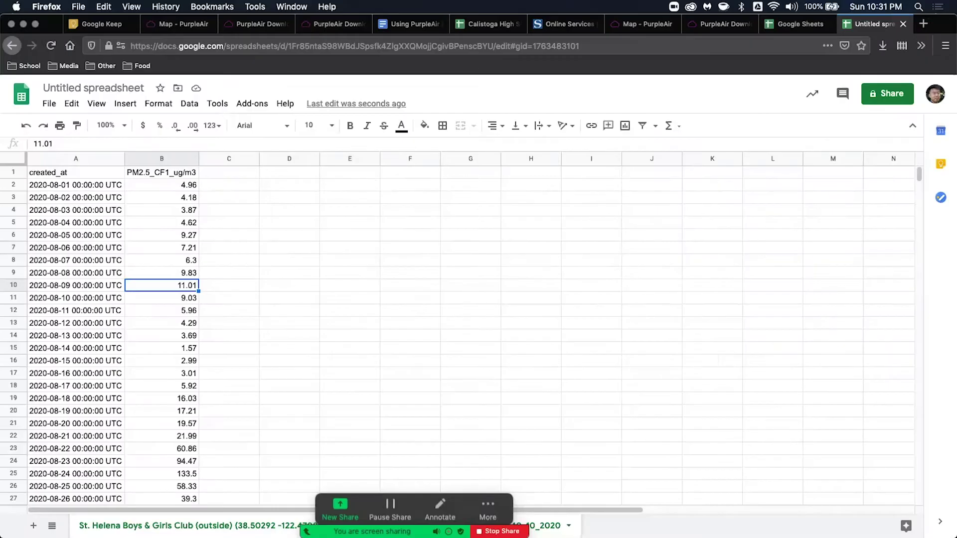
{"action": "left_click", "coordinate": [289, 185]}
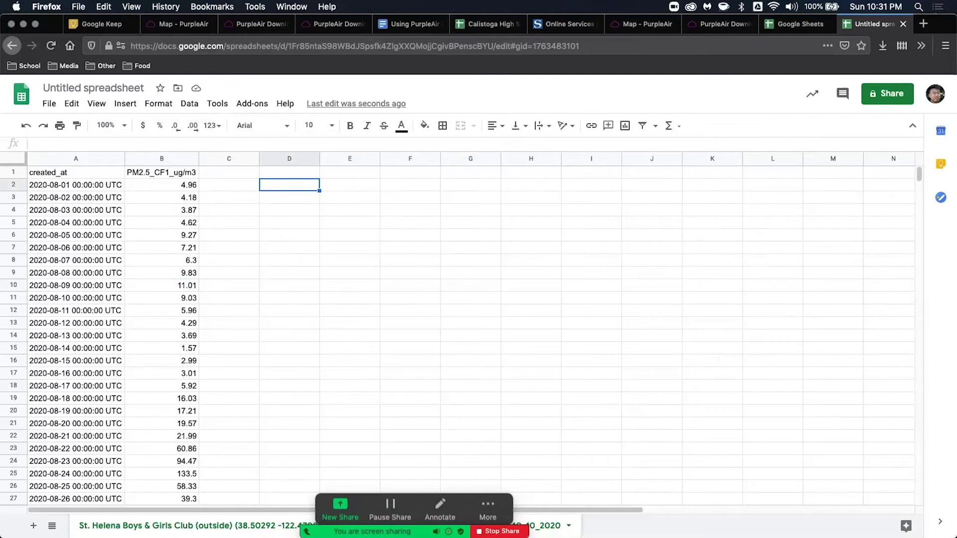
{"action": "type", "text": "="}
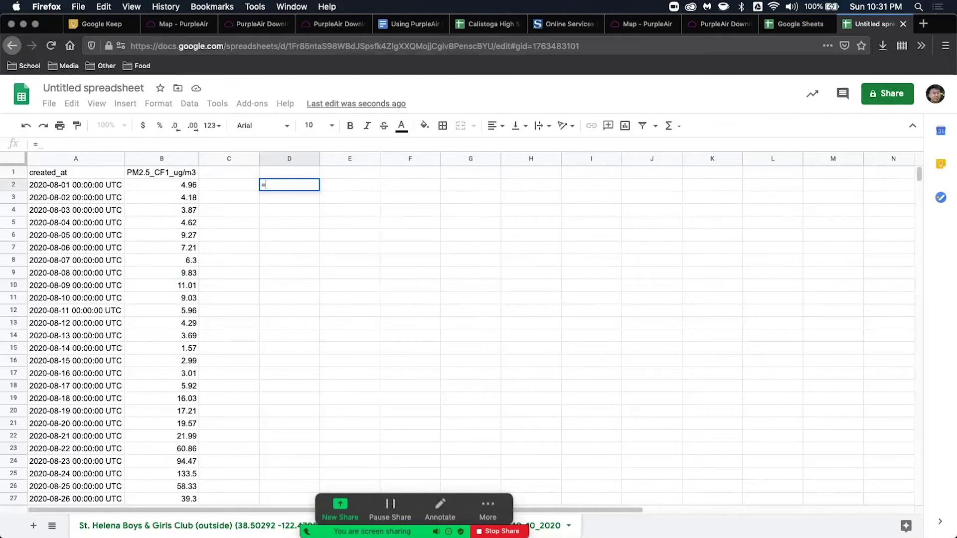
{"action": "type", "text": "average("}
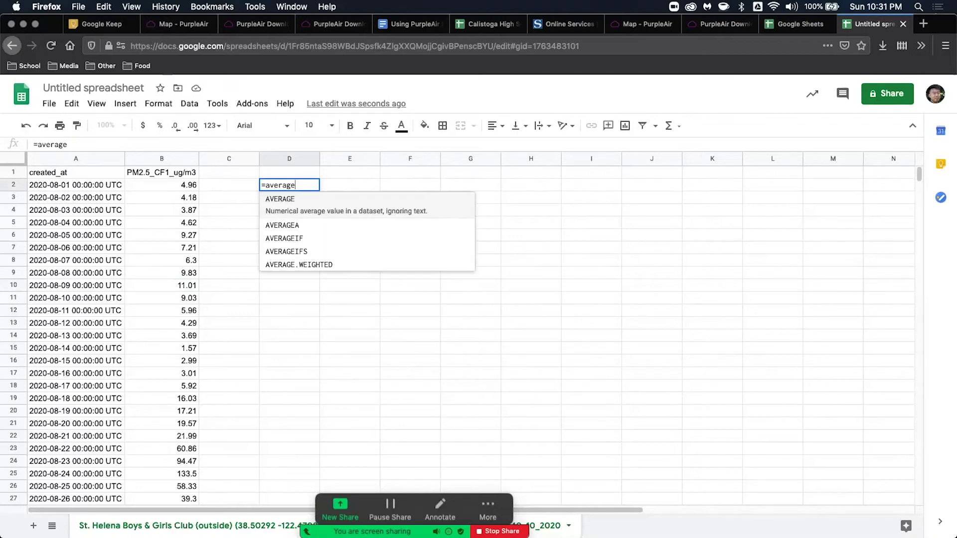
{"action": "key", "text": "BackSpace"}
{"action": "key", "text": "BackSpace"}
{"action": "key", "text": "BackSpace"}
{"action": "key", "text": "BackSpace"}
{"action": "key", "text": "BackSpace"}
{"action": "key", "text": "BackSpace"}
{"action": "key", "text": "BackSpace"}
{"action": "key", "text": "BackSpace"}
{"action": "key", "text": "BackSpace"}
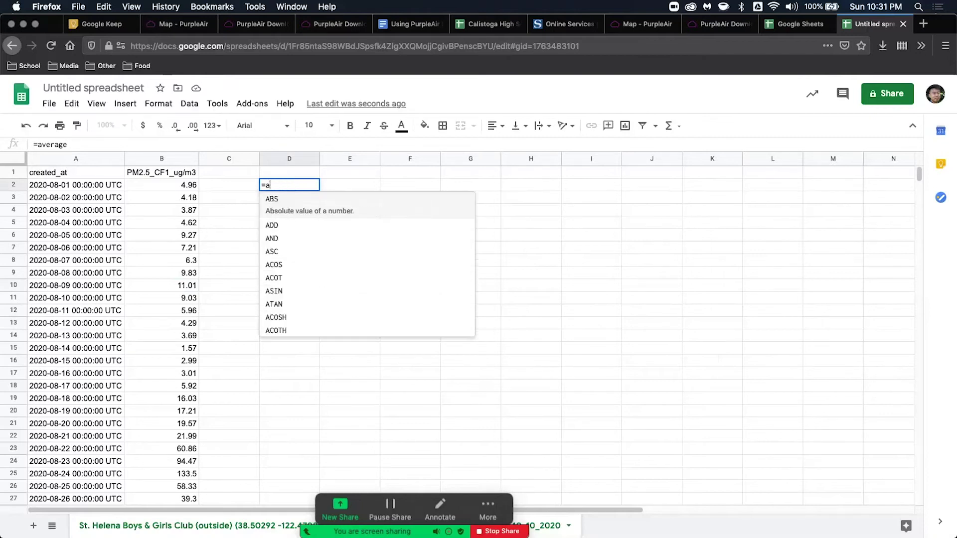
{"action": "key", "text": "Return"}
{"action": "key", "text": "Up"}
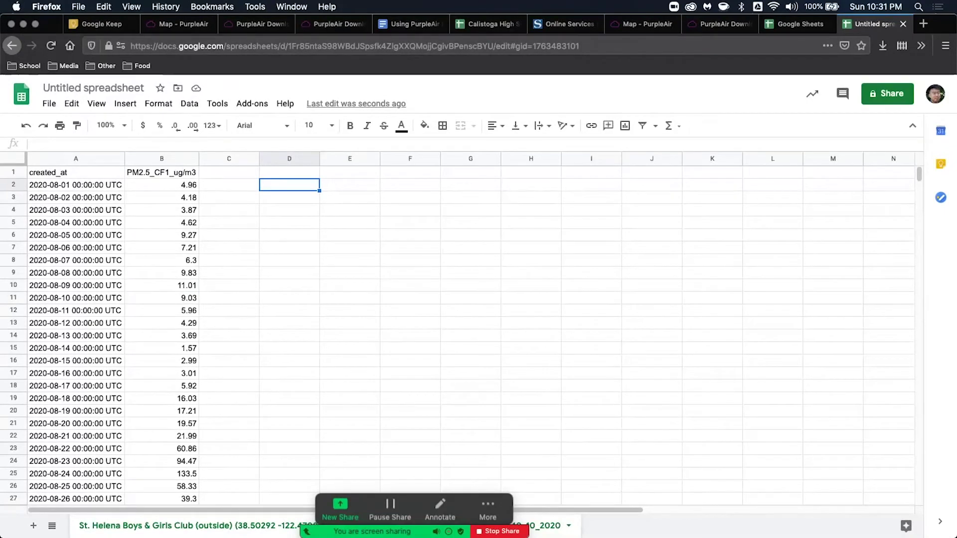
Enter the example formula =1+1 in cell D2 and check how the cell stores it.
{"action": "type", "text": "="}
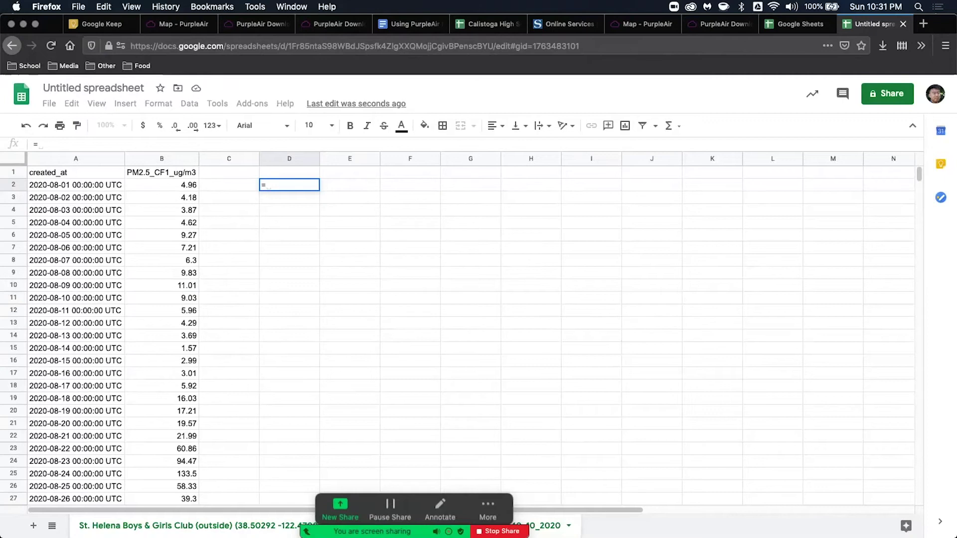
{"action": "type", "text": "1"}
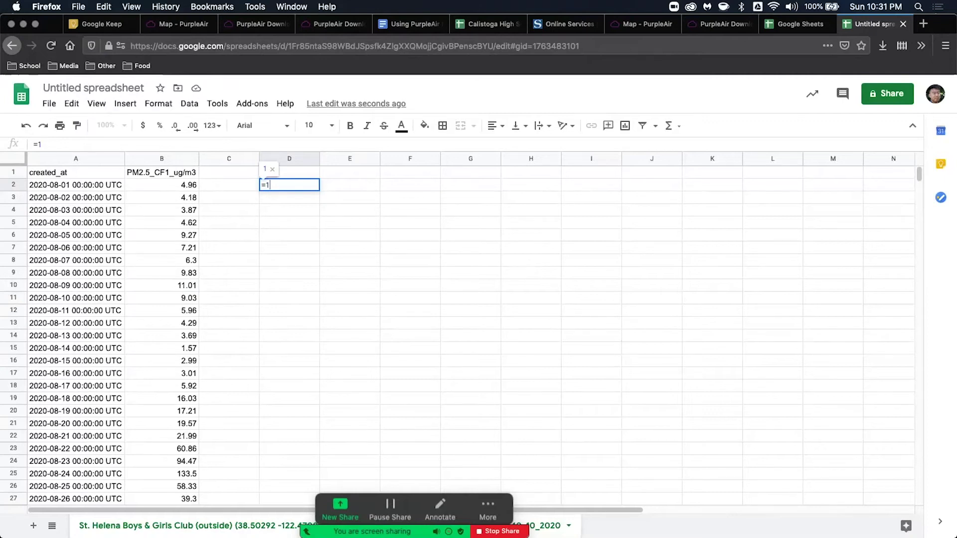
{"action": "type", "text": "+1"}
{"action": "key", "text": "Return"}
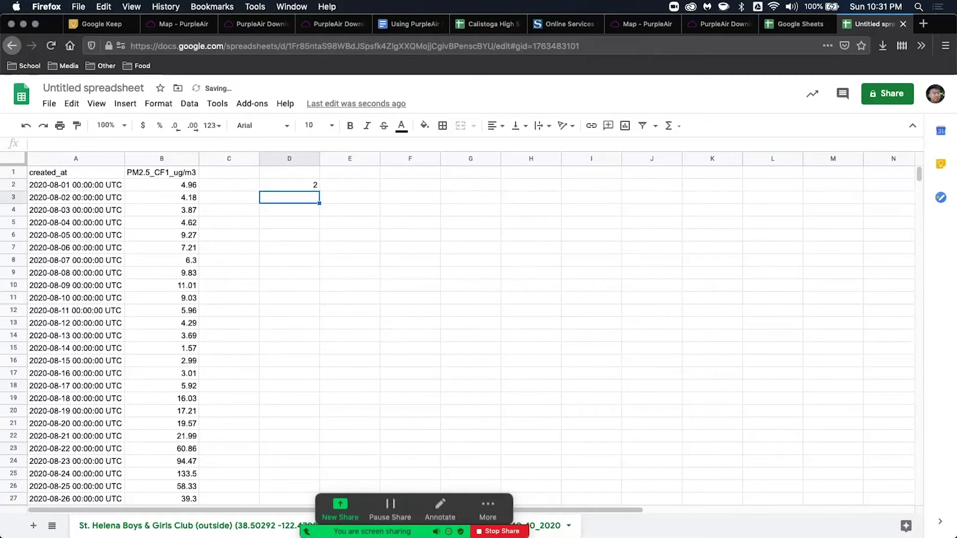
{"action": "key", "text": "Up"}
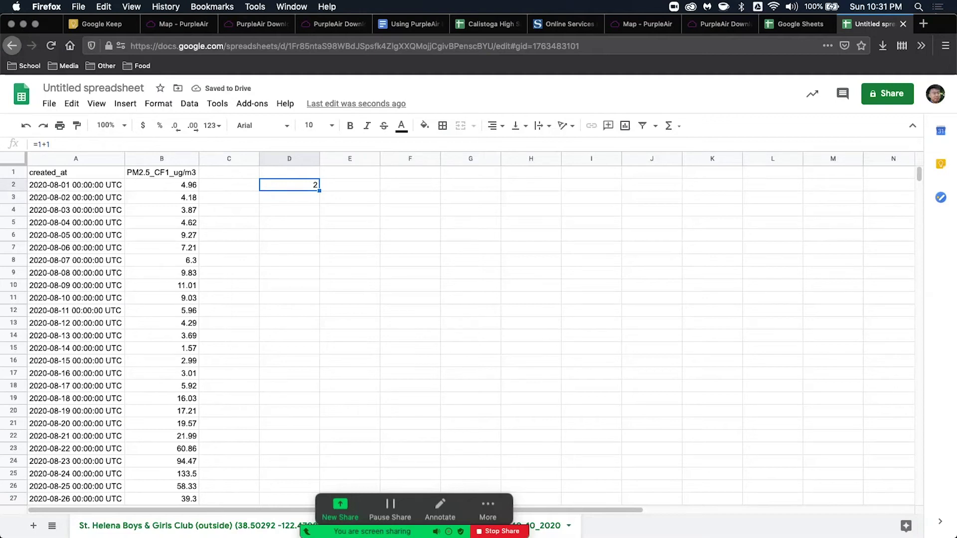
{"action": "key", "text": "Down"}
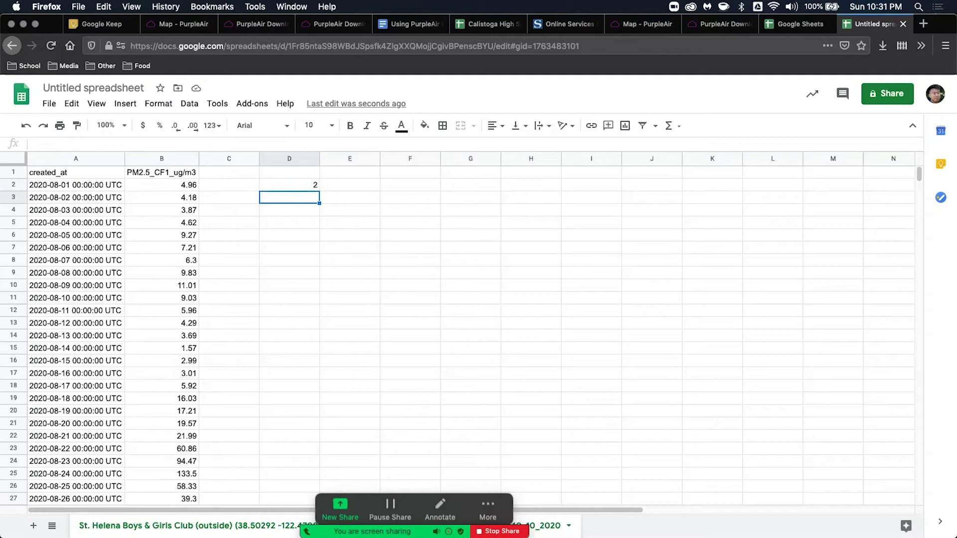
Enter the formula =average(B2:B3) in cell D3 and check the two PM2.5 values it averages.
{"action": "type", "text": "="}
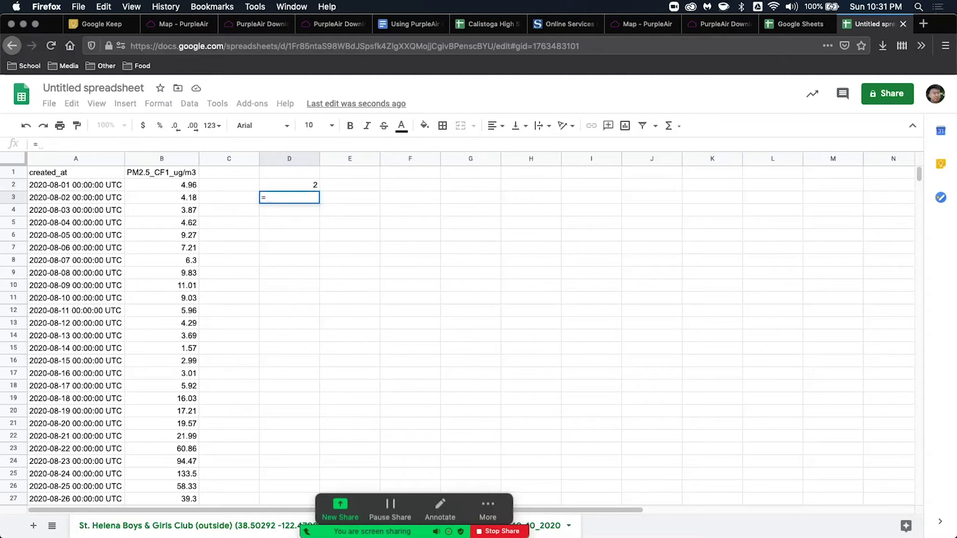
{"action": "type", "text": "average"}
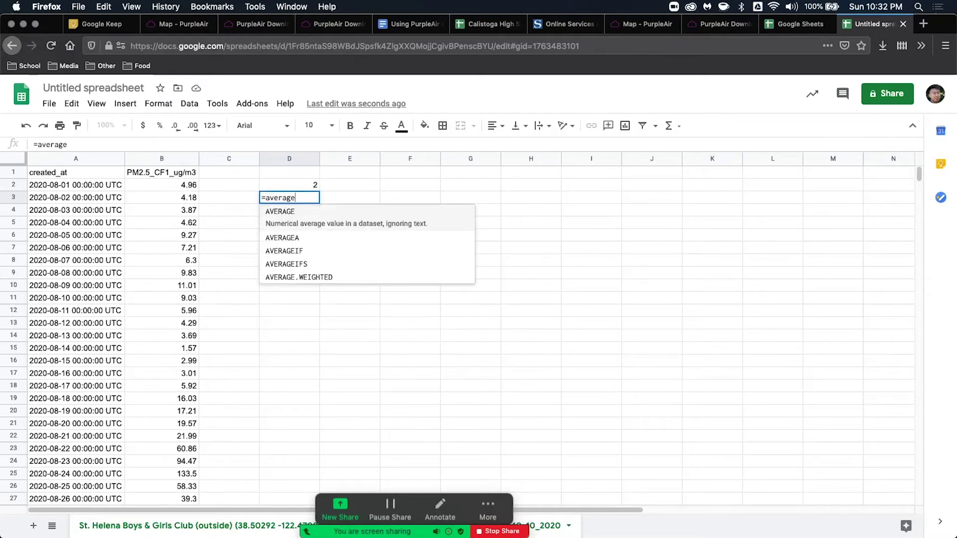
{"action": "type", "text": "("}
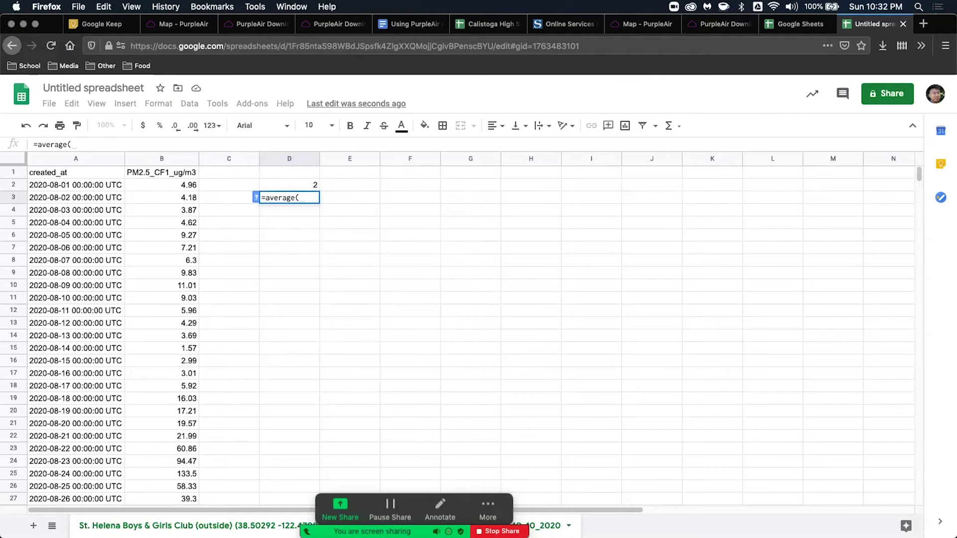
{"action": "left_click", "coordinate": [161, 185]}
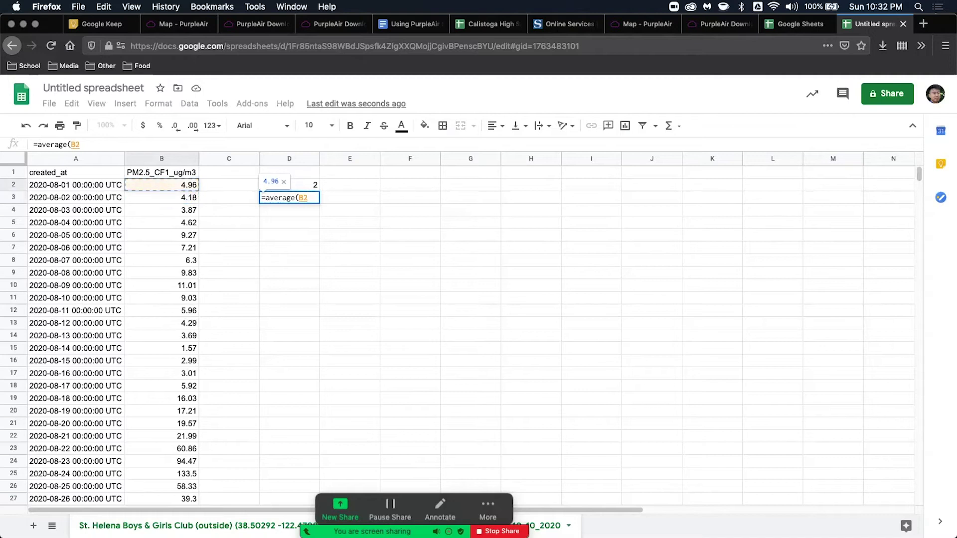
{"action": "key", "text": "shift+Down"}
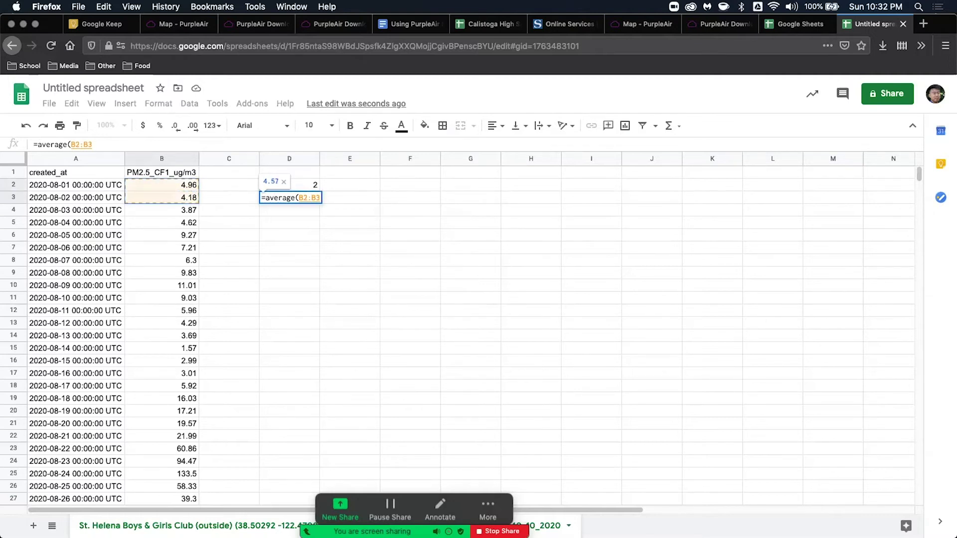
{"action": "type", "text": ")"}
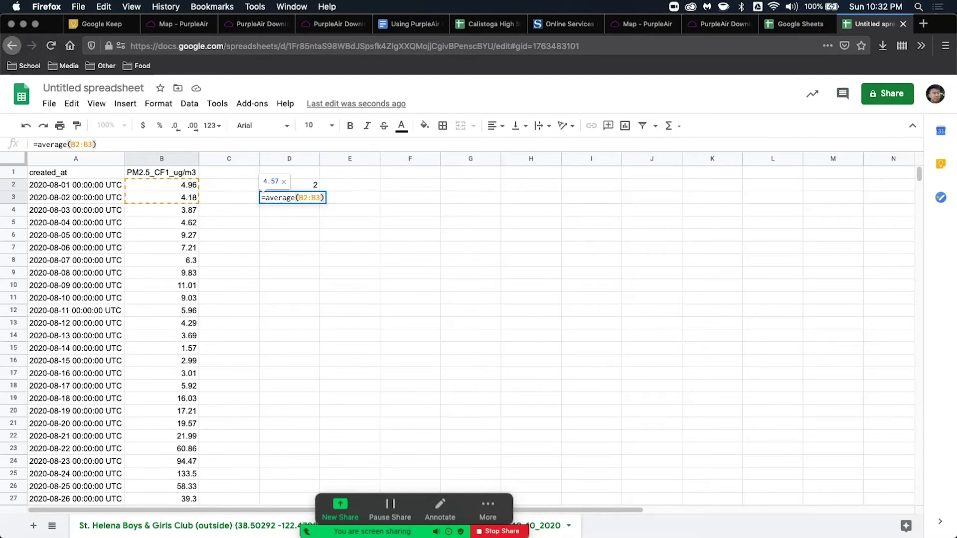
{"action": "key", "text": "Return"}
{"action": "key", "text": "Up"}
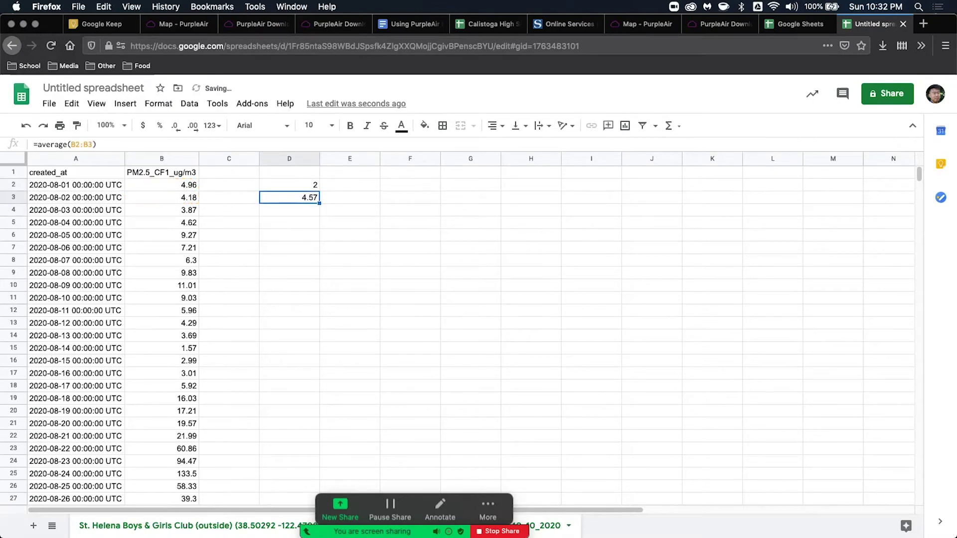
{"action": "left_click", "coordinate": [162, 185]}
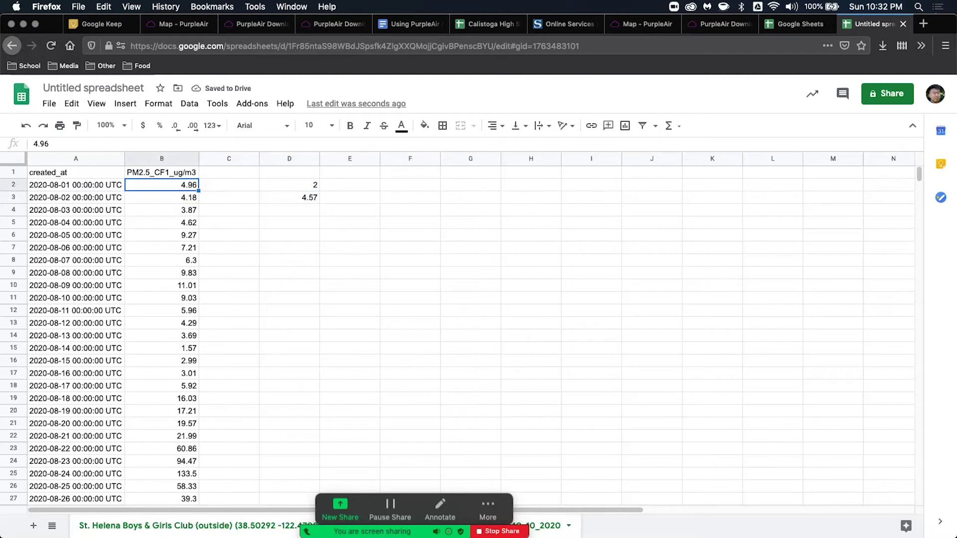
{"action": "key", "text": "Down"}
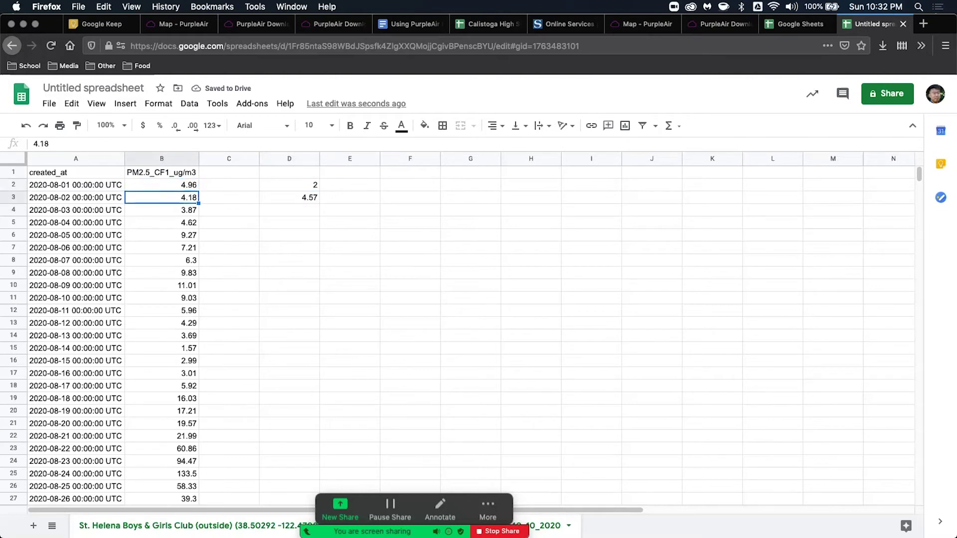
Insert one column before column D and enter the label "Average" in D3 beside the formula.
{"action": "left_click", "coordinate": [289, 198]}
{"action": "right_click", "coordinate": [289, 159]}
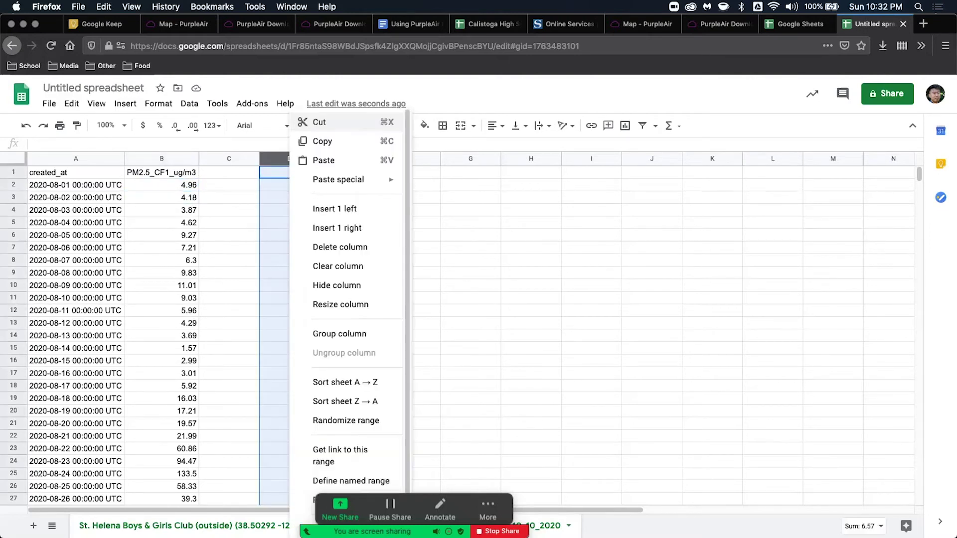
{"action": "left_click", "coordinate": [324, 209]}
{"action": "left_click", "coordinate": [289, 198]}
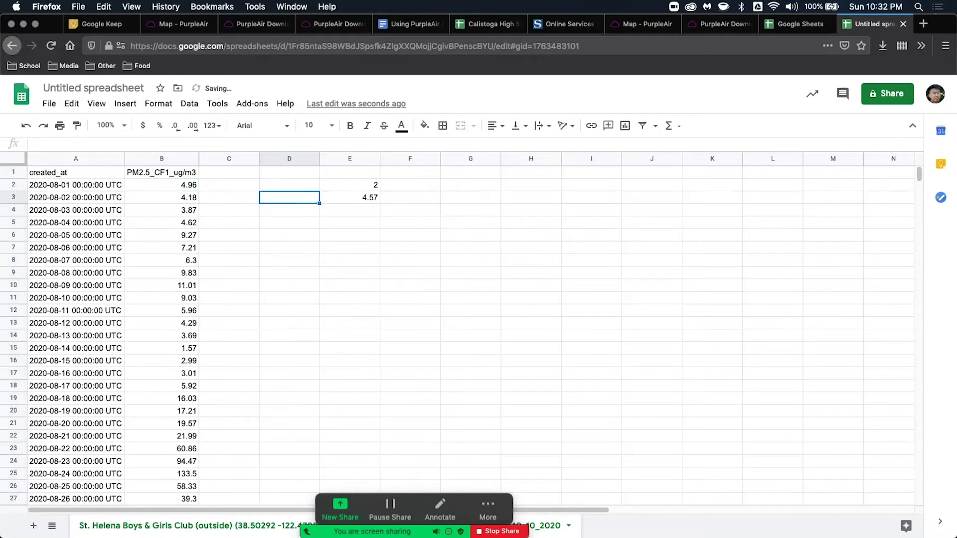
{"action": "type", "text": "Average"}
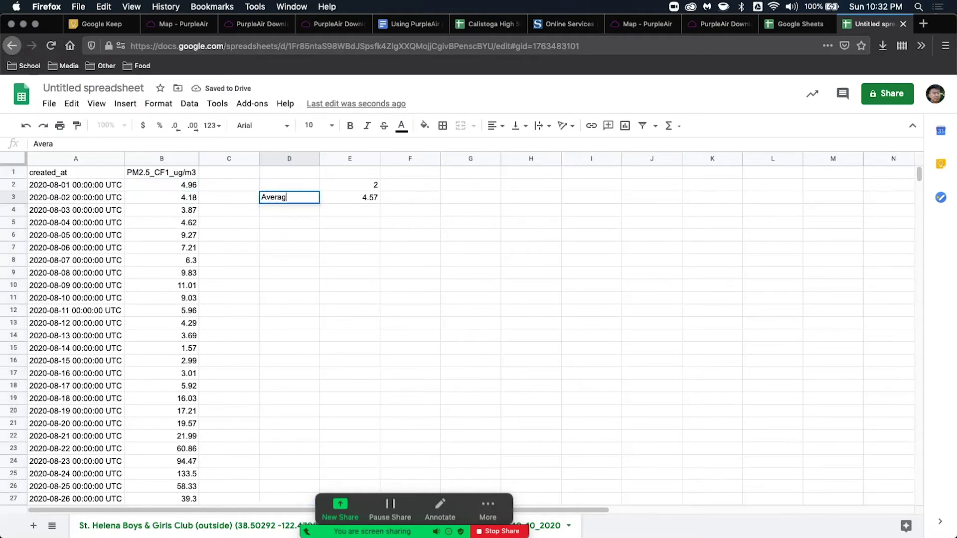
{"action": "key", "text": "Return"}
Compare the Average label in D3 with the formula cell E3 next to it.
{"action": "key", "text": "Up"}
{"action": "key", "text": "Right"}
{"action": "key", "text": "Left"}
{"action": "key", "text": "Right"}
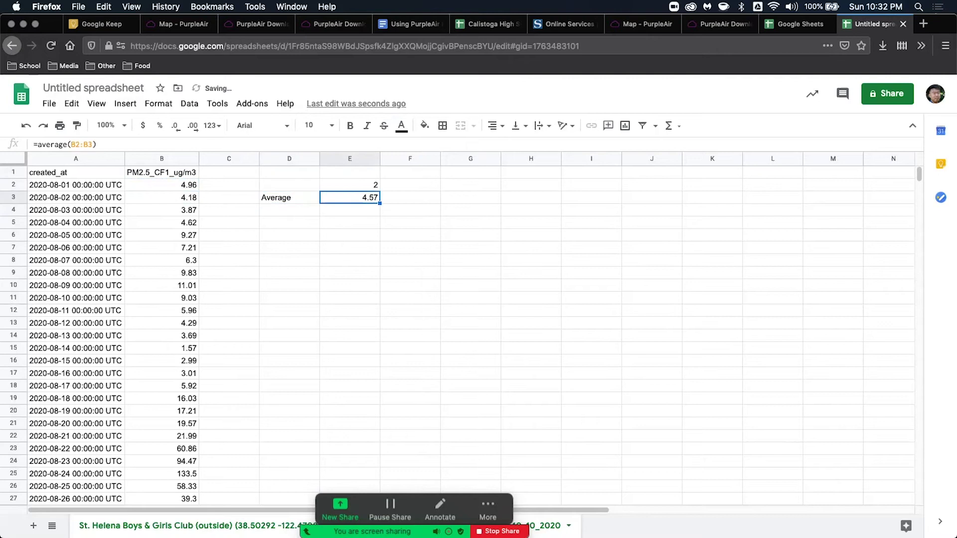
{"action": "key", "text": "Left"}
{"action": "key", "text": "Down"}
{"action": "key", "text": "Left"}
{"action": "key", "text": "Right"}
{"action": "key", "text": "Left"}
{"action": "key", "text": "Right"}
{"action": "key", "text": "Left"}
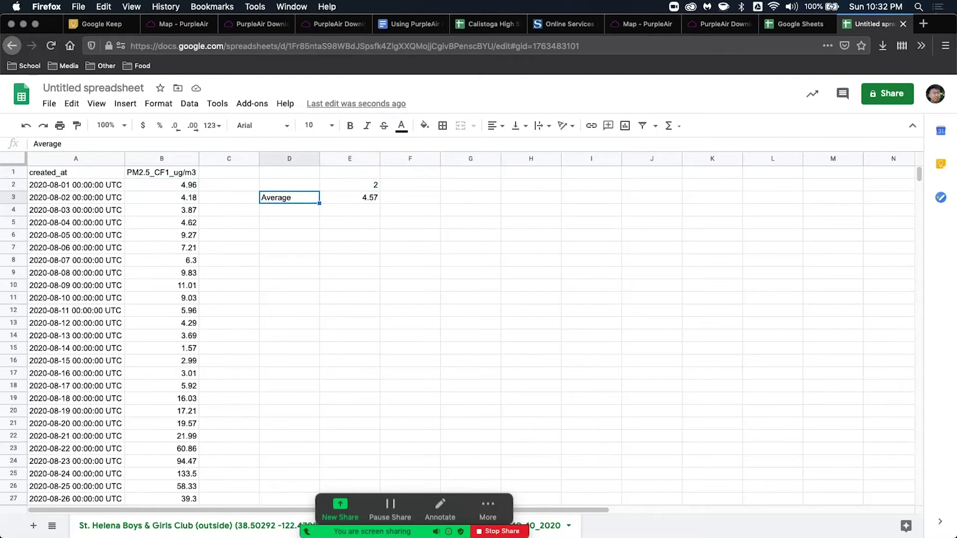
{"action": "key", "text": "Right"}
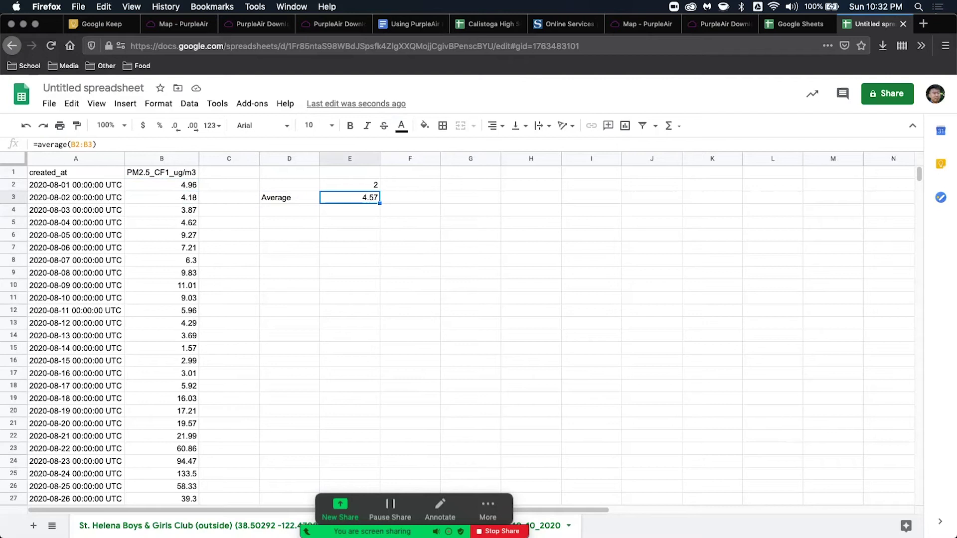
Delete the example formula =1+1 from cell E2.
{"action": "left_click", "coordinate": [350, 185]}
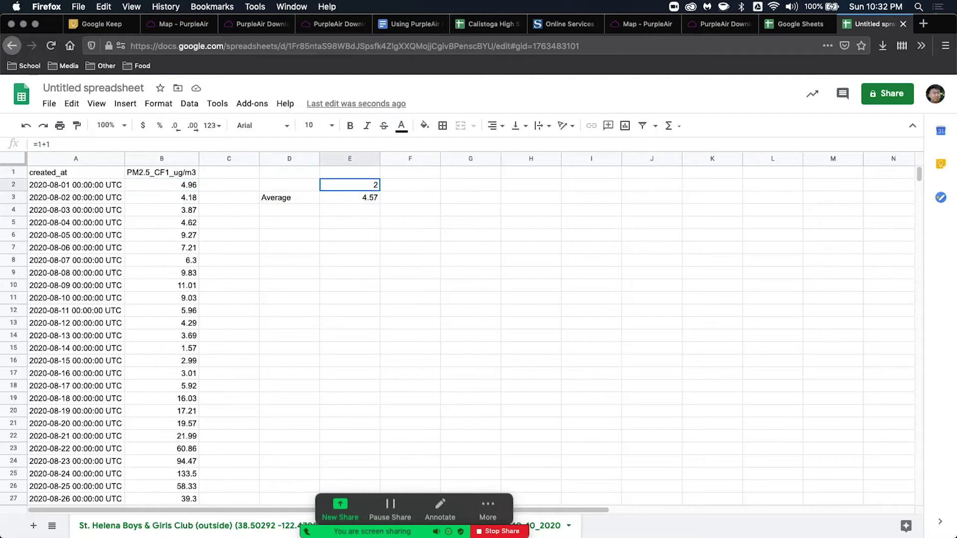
{"action": "key", "text": "Delete"}
{"action": "left_click", "coordinate": [350, 222]}
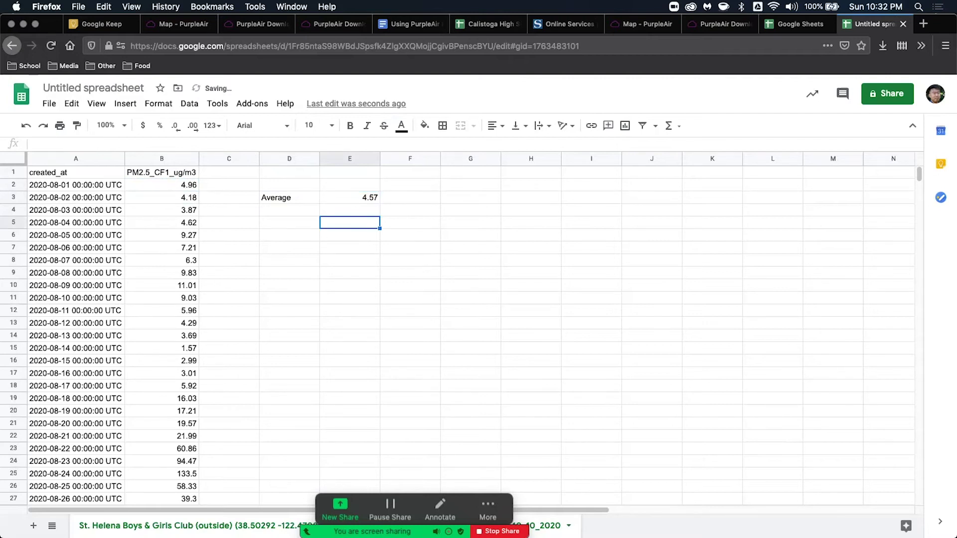
Change the average formula in E3 to cover all PM2.5 readings, =average(B2:B72).
{"action": "left_click", "coordinate": [289, 198]}
{"action": "left_click", "coordinate": [350, 198]}
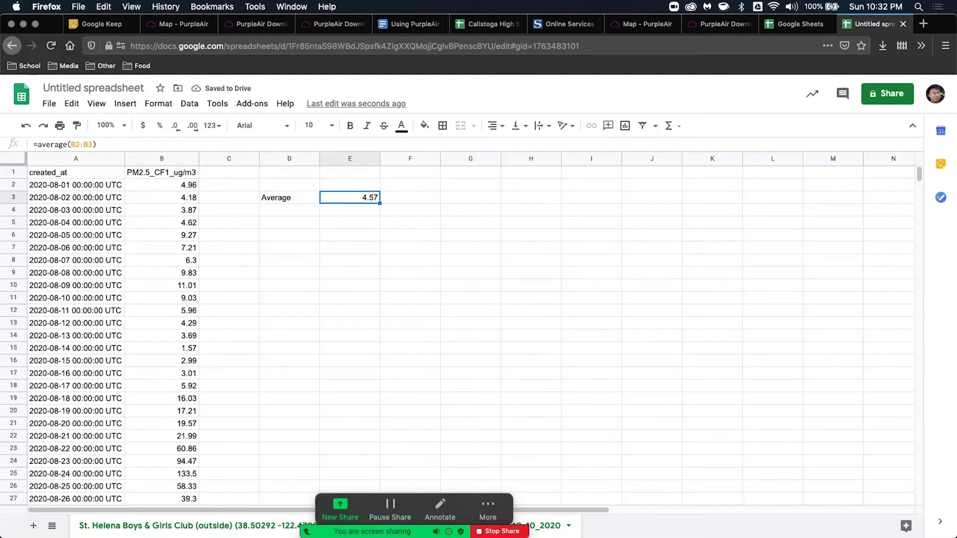
{"action": "scroll", "coordinate": [448, 329], "scroll_direction": "down", "scroll_amount": 15}
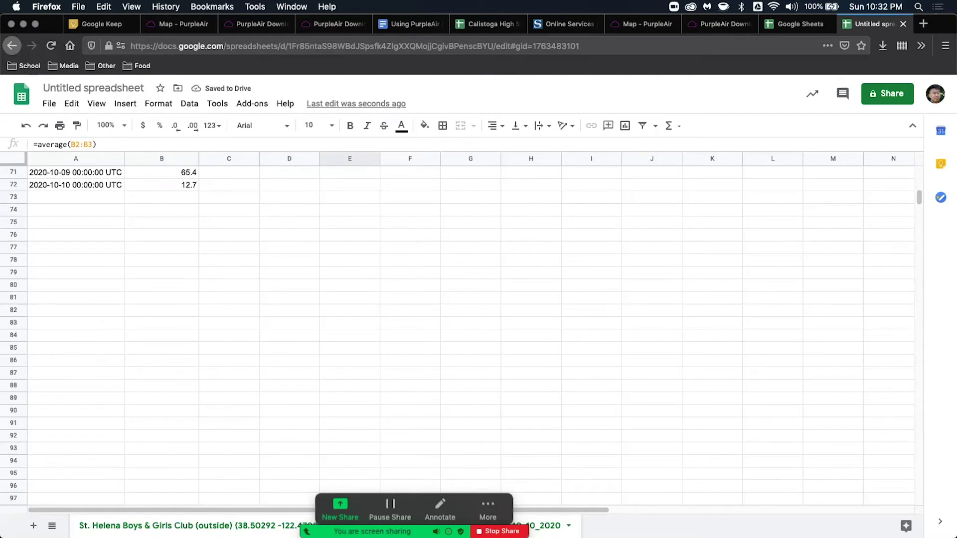
{"action": "scroll", "coordinate": [449, 329], "scroll_direction": "up", "scroll_amount": 15}
{"action": "key", "text": "Return"}
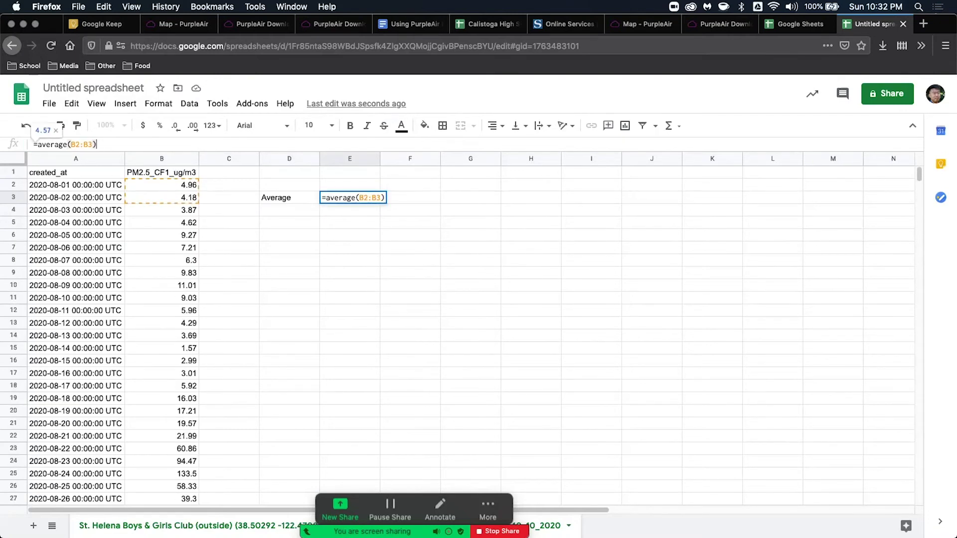
{"action": "key", "text": "BackSpace"}
{"action": "key", "text": "BackSpace"}
{"action": "key", "text": "BackSpace"}
{"action": "key", "text": "BackSpace"}
{"action": "key", "text": "BackSpace"}
{"action": "key", "text": "BackSpace"}
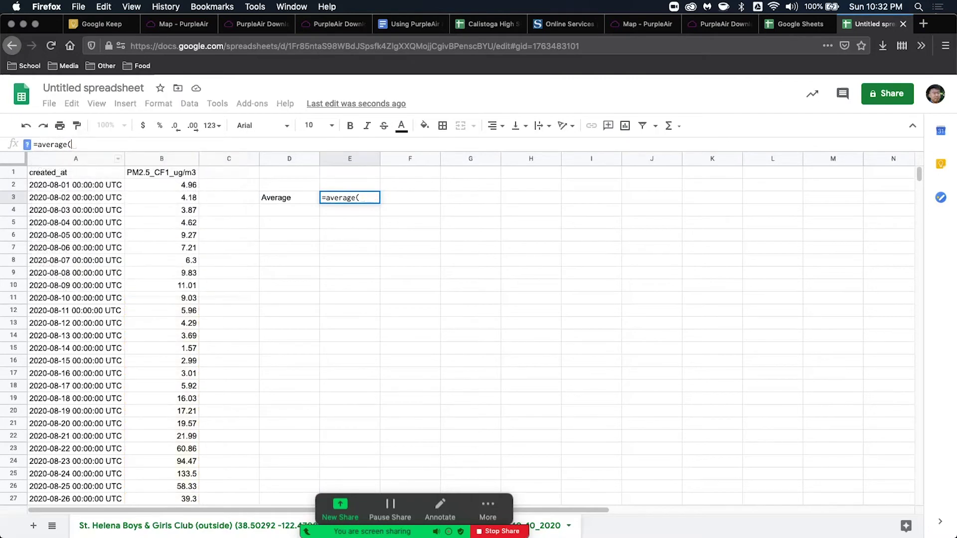
{"action": "left_click", "coordinate": [162, 185]}
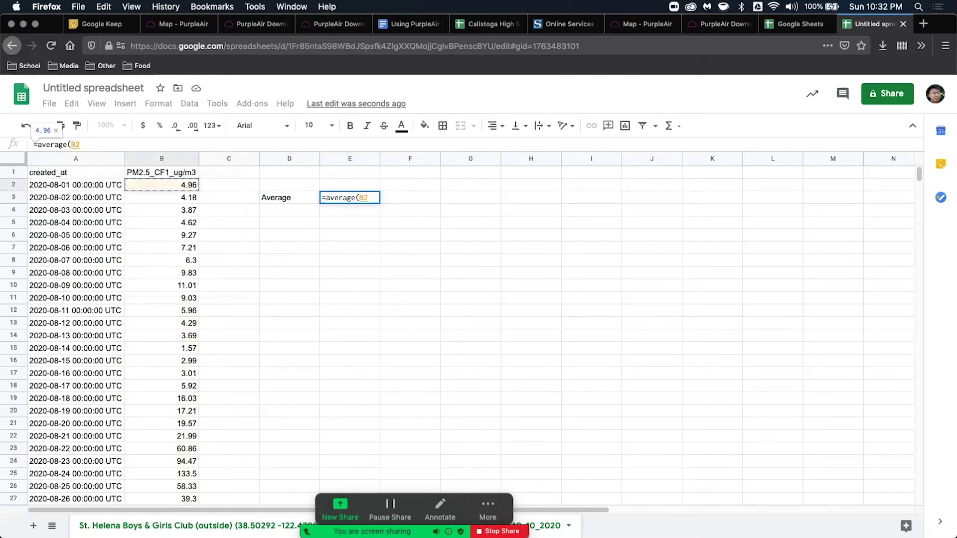
{"action": "scroll", "coordinate": [199, 334], "scroll_direction": "down", "scroll_amount": 15}
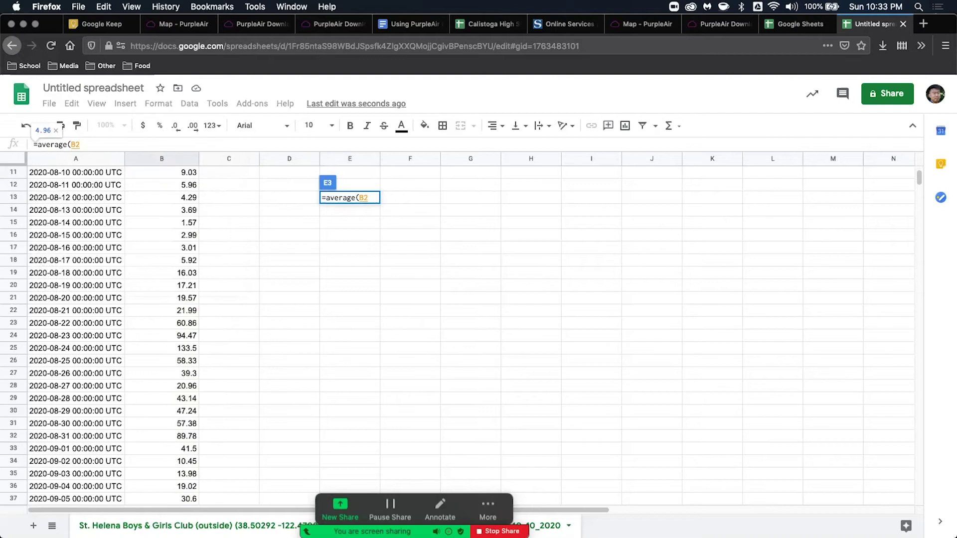
{"action": "scroll", "coordinate": [200, 334], "scroll_direction": "down", "scroll_amount": 3}
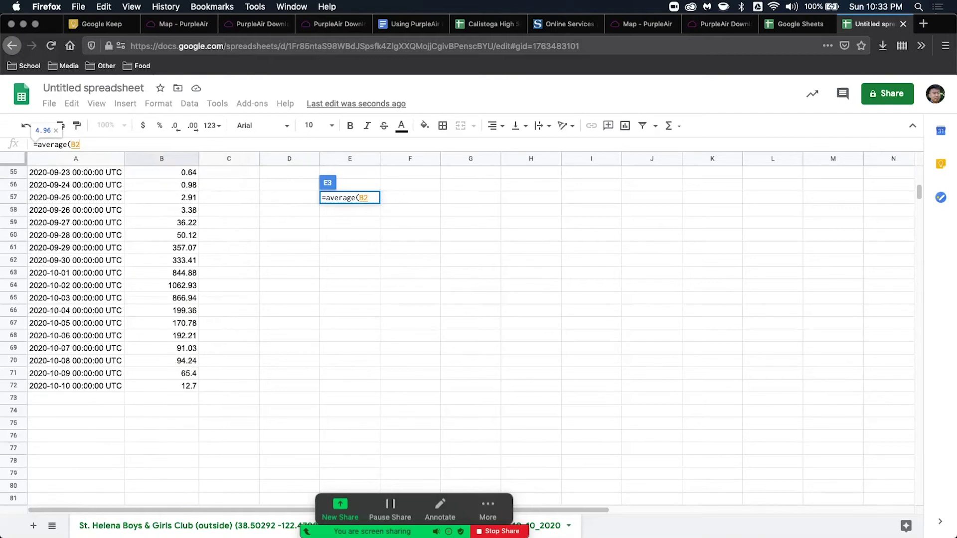
{"action": "left_click", "coordinate": [162, 386], "text": "shift"}
{"action": "scroll", "coordinate": [199, 334], "scroll_direction": "up", "scroll_amount": 18}
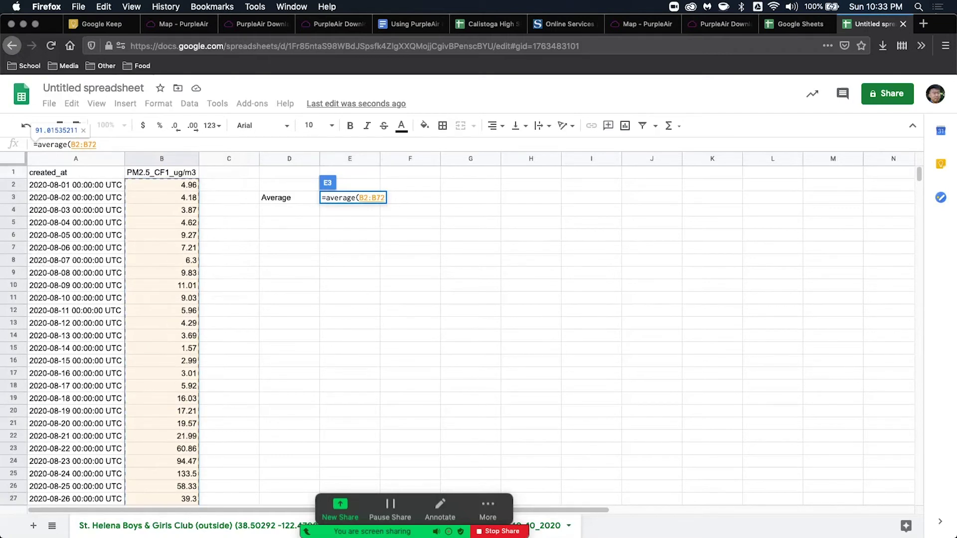
{"action": "type", "text": ")"}
{"action": "key", "text": "Return"}
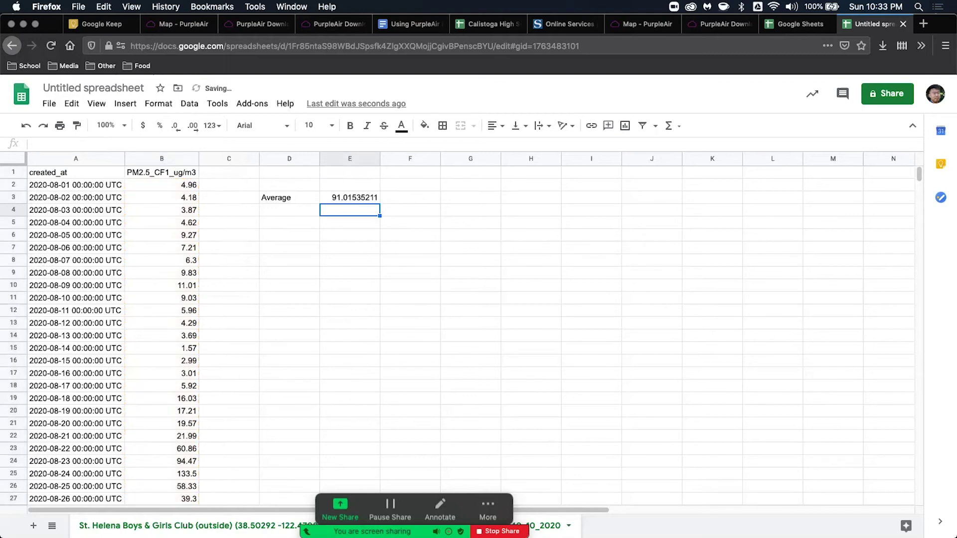
Check the E3 average formula against the first and last dates in column A and the PM2.5 column header.
{"action": "left_click", "coordinate": [350, 198]}
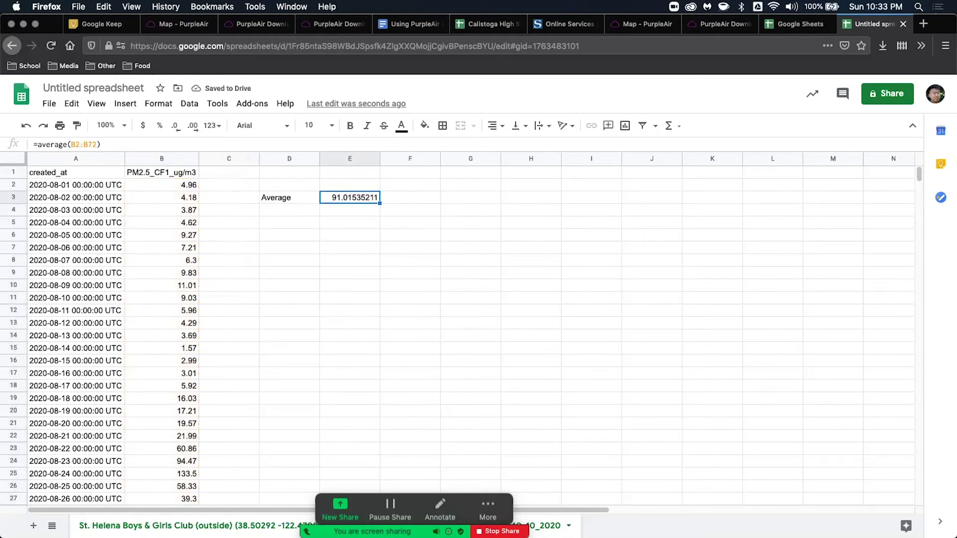
{"action": "left_click", "coordinate": [76, 185]}
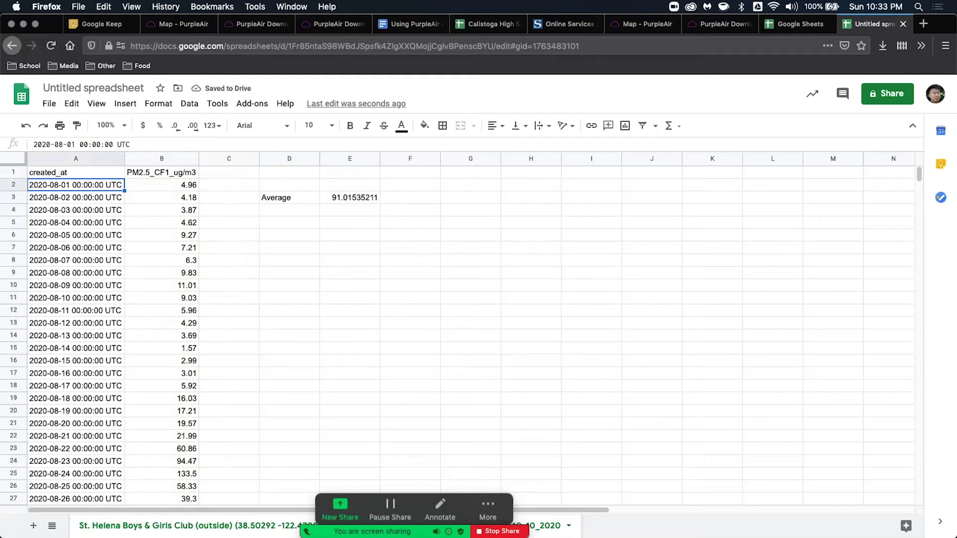
{"action": "key", "text": "super+Down"}
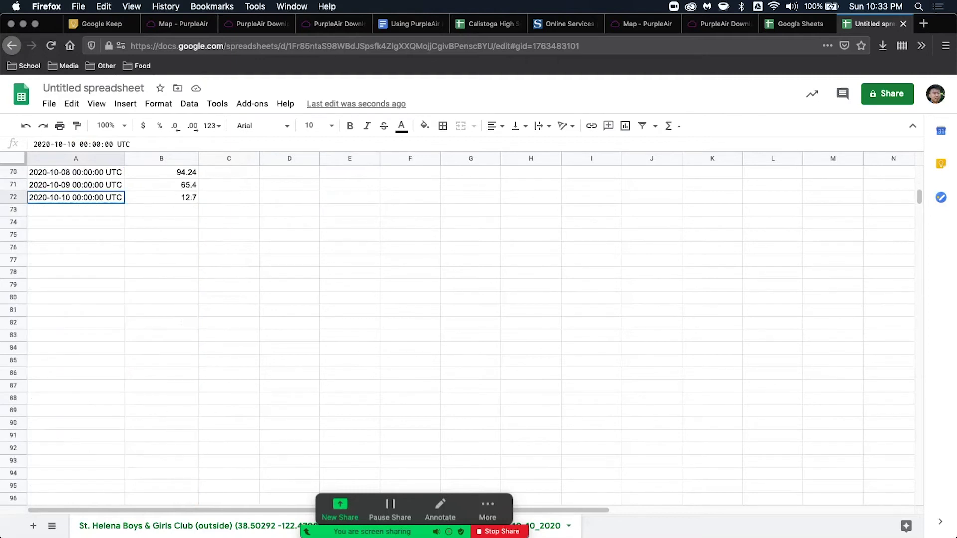
{"action": "scroll", "coordinate": [448, 329], "scroll_direction": "up", "scroll_amount": 20}
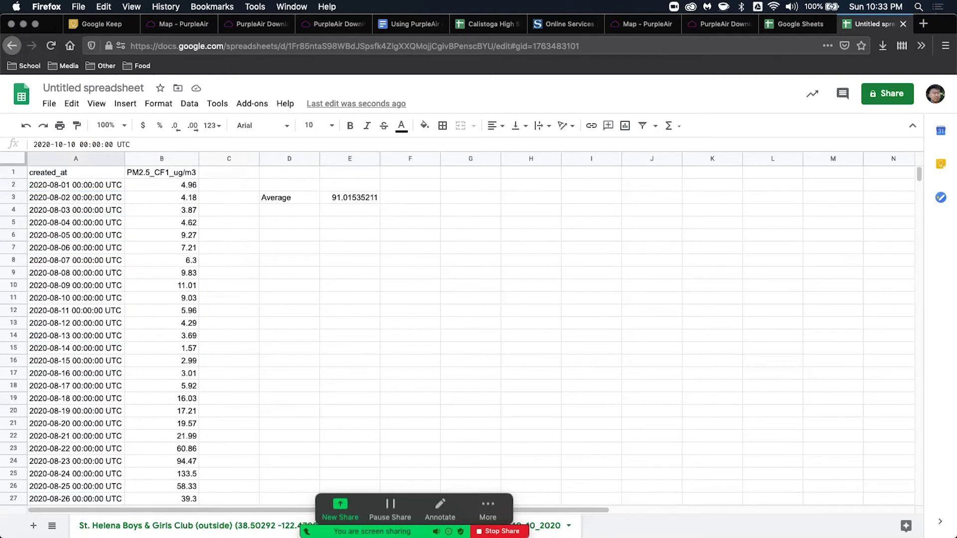
{"action": "left_click", "coordinate": [350, 198]}
{"action": "left_click", "coordinate": [161, 172]}
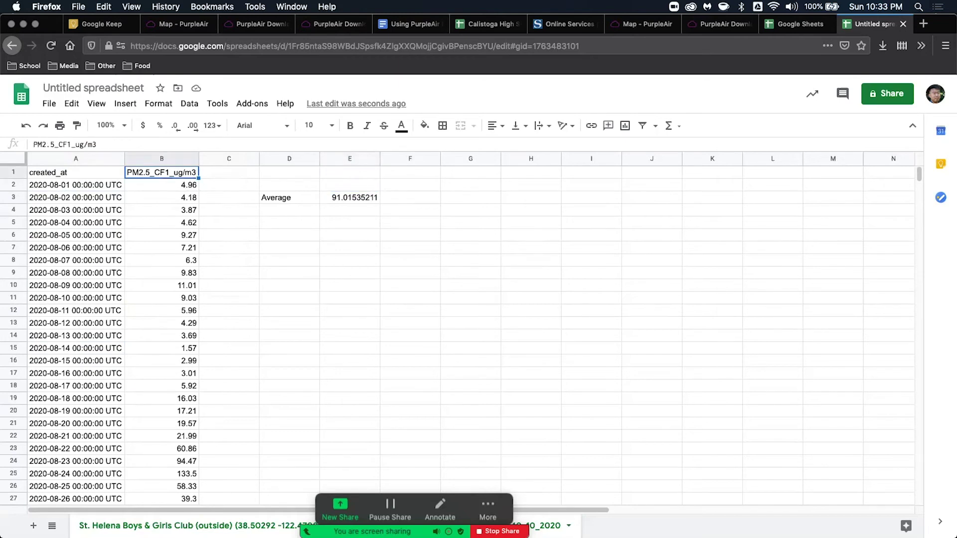
{"action": "left_click", "coordinate": [410, 198]}
{"action": "left_click", "coordinate": [350, 197]}
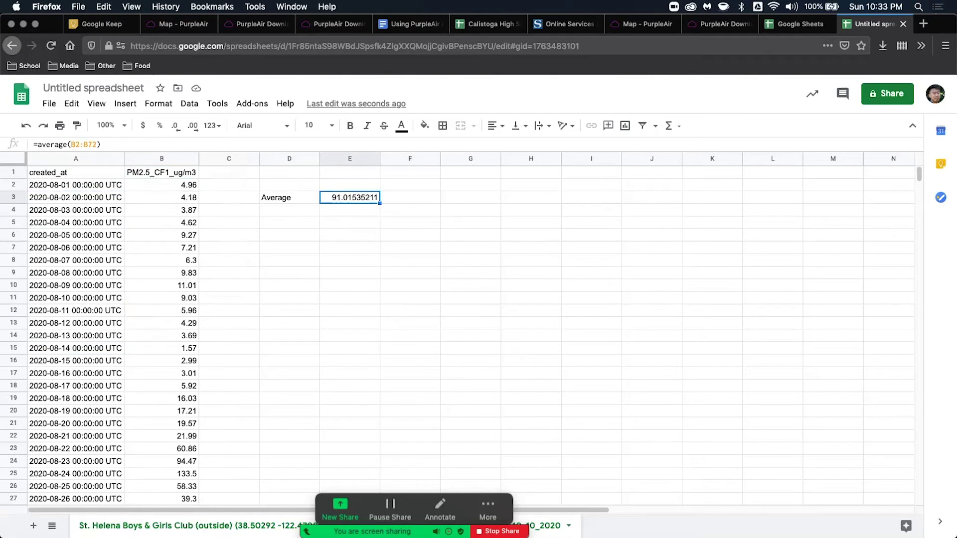
Enter the unit label "AQI" in F3 beside the average and reselect the average in E3.
{"action": "left_click", "coordinate": [410, 198]}
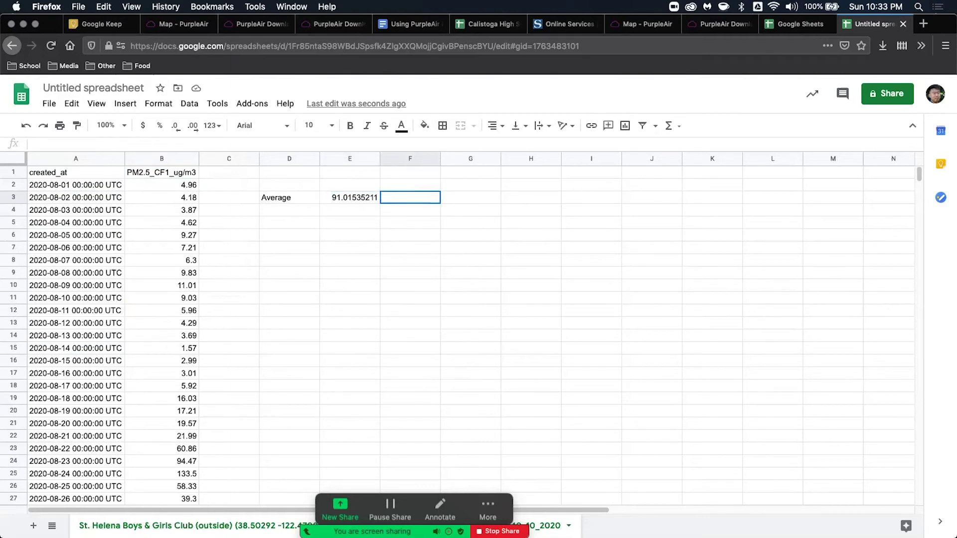
{"action": "type", "text": "AQI"}
{"action": "key", "text": "Return"}
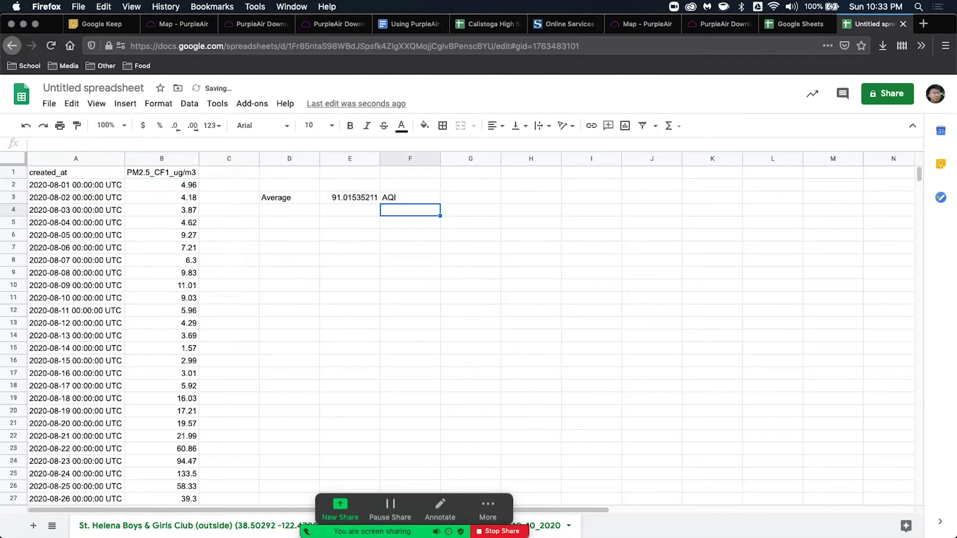
{"action": "key", "text": "Up"}
{"action": "key", "text": "Left"}
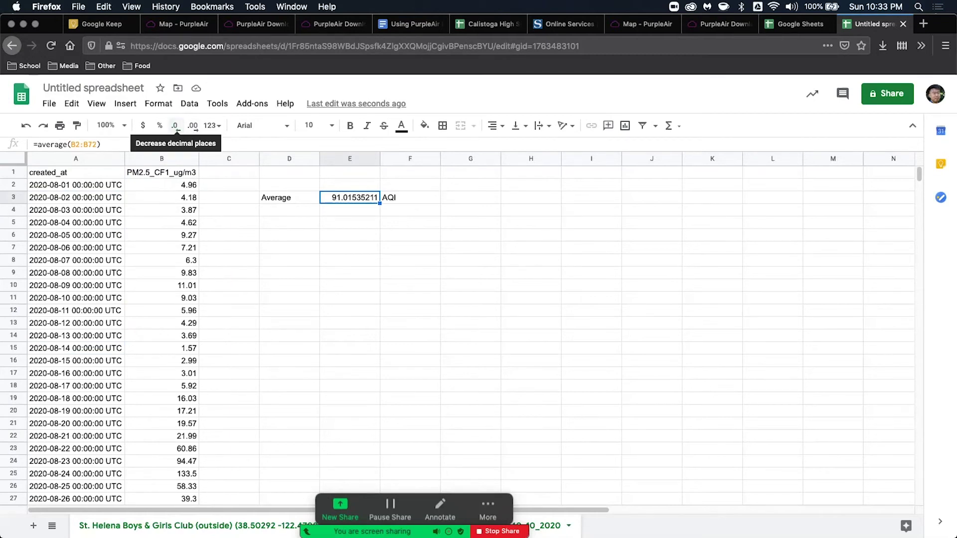
Reduce the average in E3 to one decimal place and select D4 below the Average label.
{"action": "left_click", "coordinate": [175, 125]}
{"action": "left_click", "coordinate": [175, 125]}
{"action": "left_click", "coordinate": [175, 125]}
{"action": "left_click", "coordinate": [175, 125]}
{"action": "left_click", "coordinate": [175, 125]}
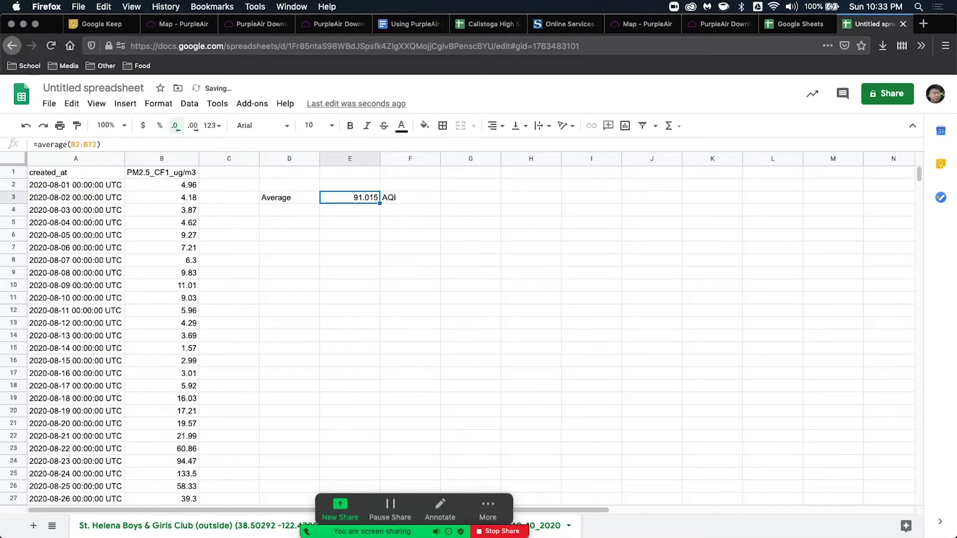
{"action": "left_click", "coordinate": [175, 126]}
{"action": "left_click", "coordinate": [175, 126]}
{"action": "left_click", "coordinate": [290, 210]}
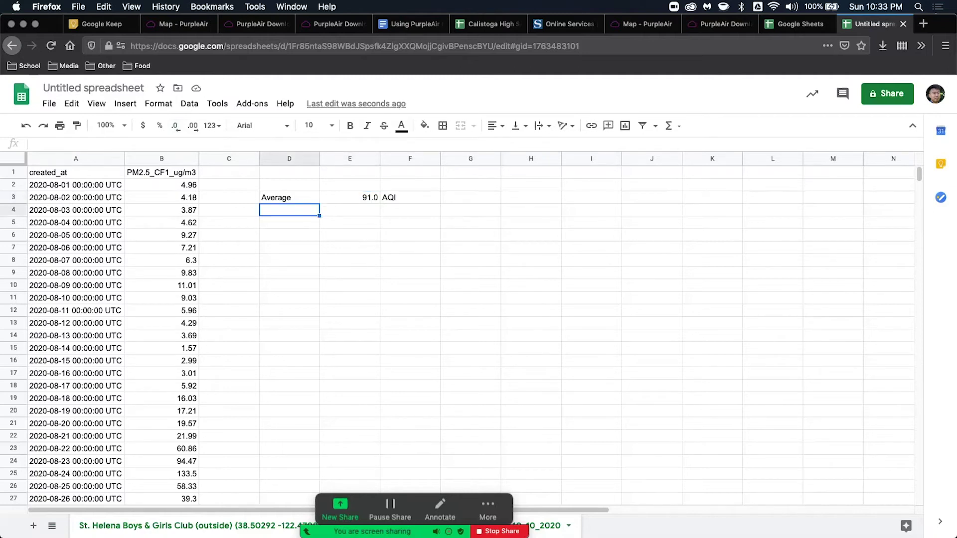
{"action": "scroll", "coordinate": [469, 334], "scroll_direction": "down", "scroll_amount": 16}
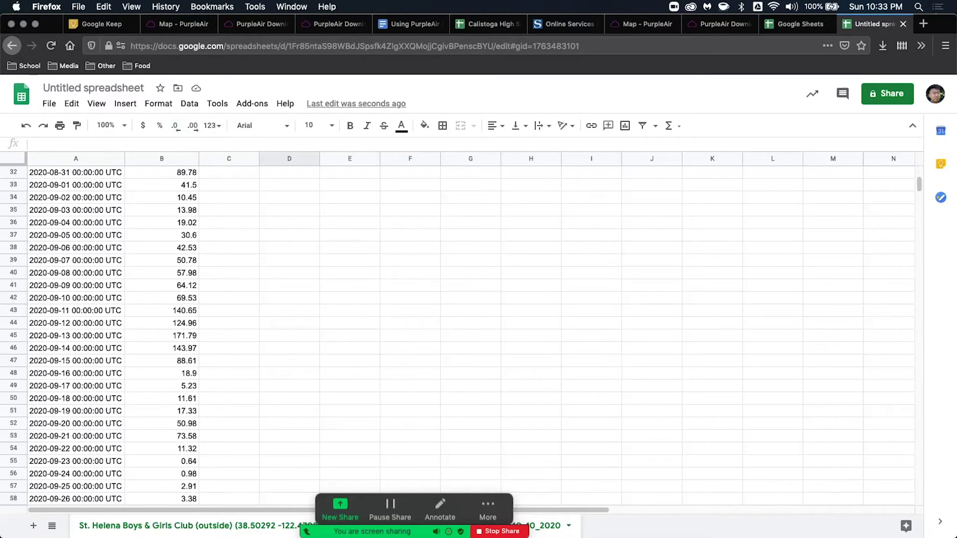
{"action": "scroll", "coordinate": [468, 334], "scroll_direction": "up", "scroll_amount": 16}
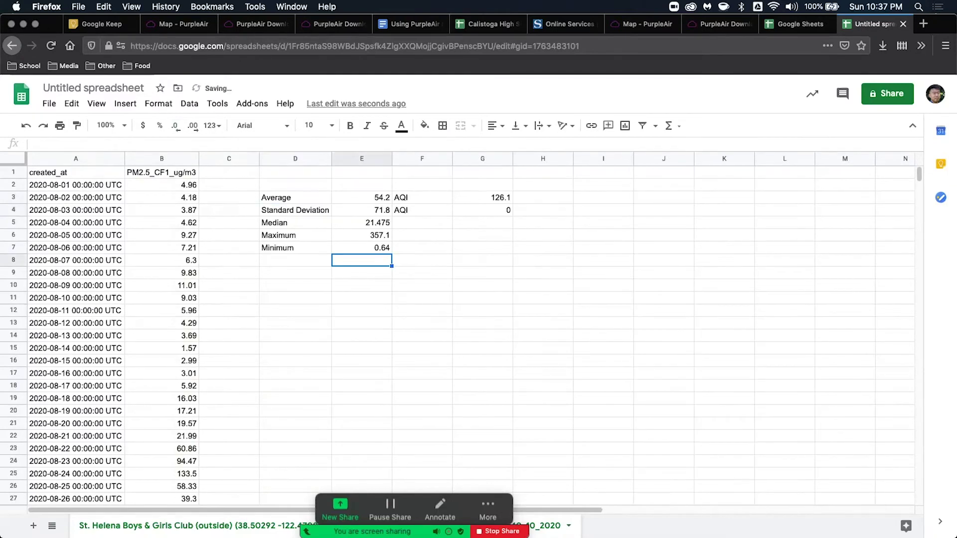
Fill the AQI unit label from F4 down to F7, beside the median, maximum and minimum.
{"action": "left_click_drag", "start_coordinate": [279, 198], "coordinate": [369, 248]}
{"action": "left_click", "coordinate": [423, 222]}
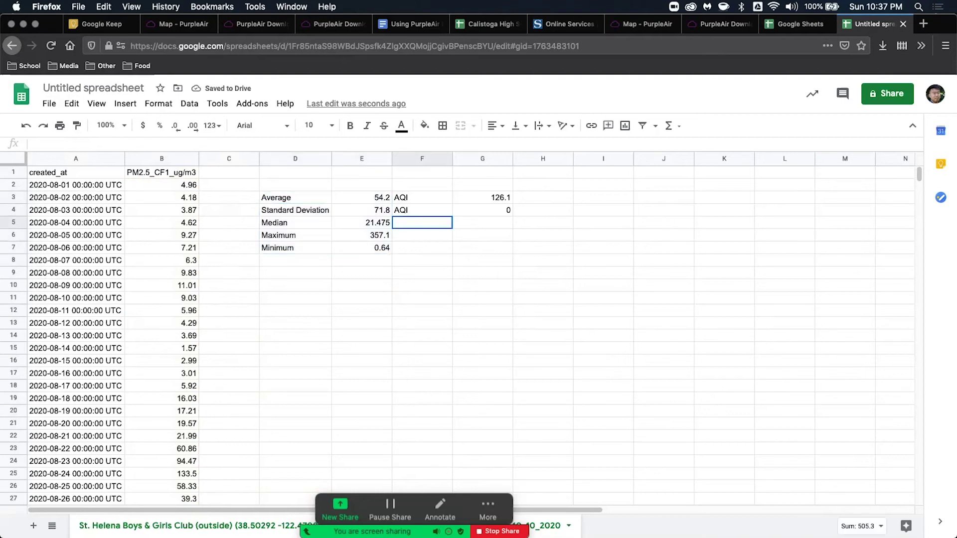
{"action": "left_click", "coordinate": [422, 211]}
{"action": "left_click_drag", "start_coordinate": [452, 215], "coordinate": [438, 249]}
Clear the leftover values from column G and select G7.
{"action": "left_click", "coordinate": [483, 197]}
{"action": "left_click", "coordinate": [483, 158]}
{"action": "right_click", "coordinate": [480, 159]}
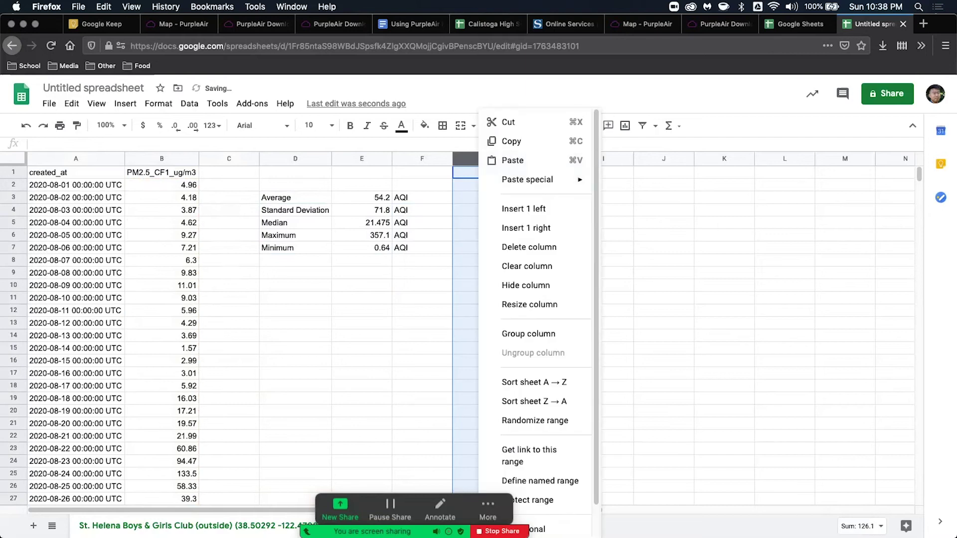
{"action": "left_click", "coordinate": [483, 248]}
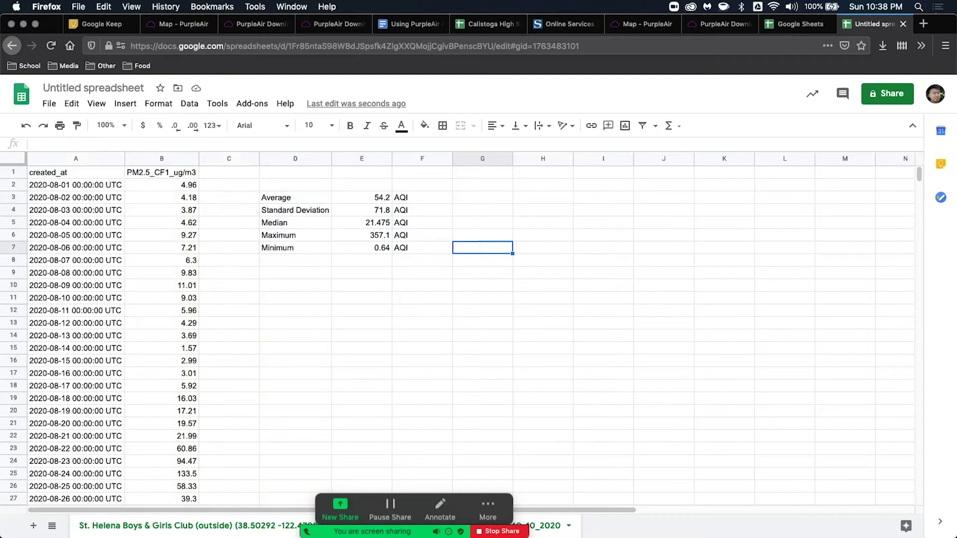
Switch to the B1 Signature Assignment document in Word and read Step 5's data clean-up list and graph requirements.
{"action": "key", "text": "ctrl+Up"}
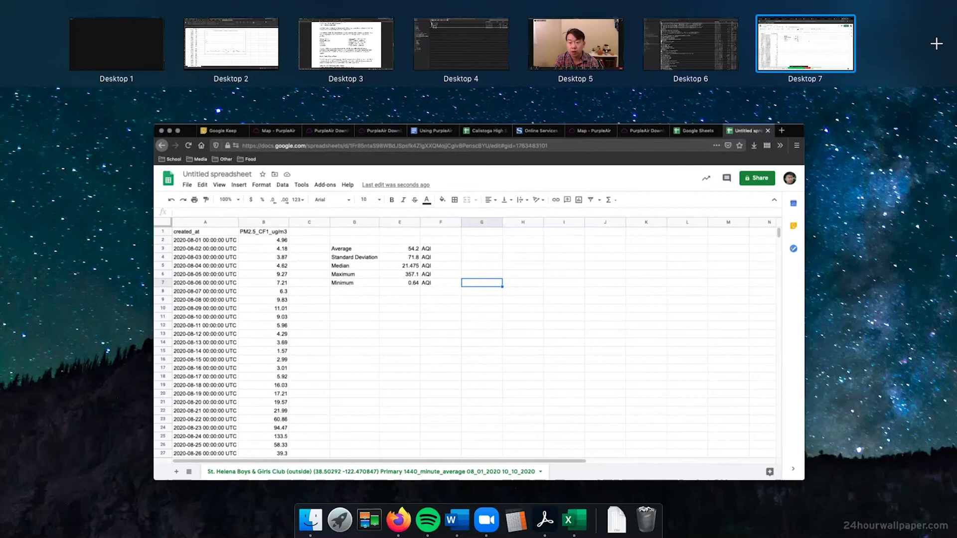
{"action": "left_click", "coordinate": [346, 45]}
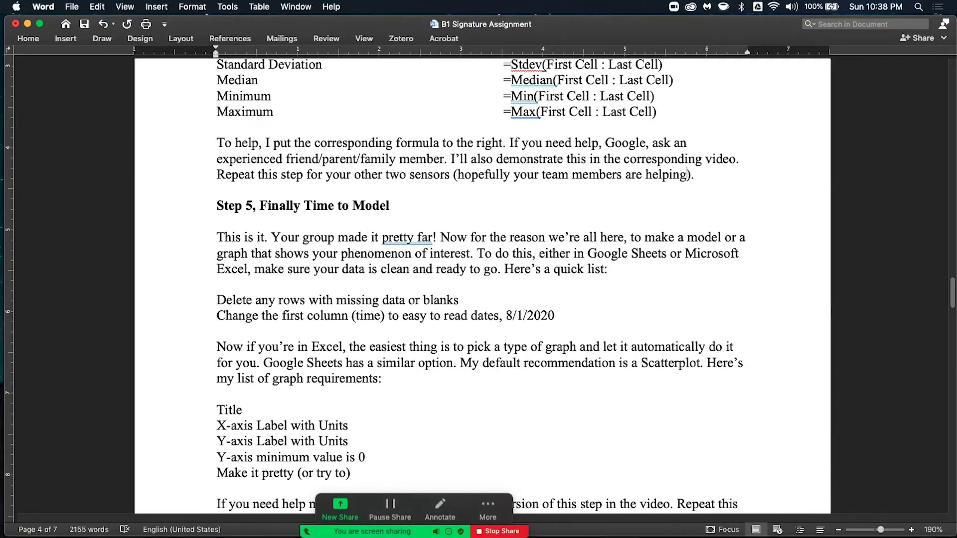
{"action": "scroll", "coordinate": [479, 285], "scroll_direction": "down", "scroll_amount": 6}
{"action": "scroll", "coordinate": [479, 284], "scroll_direction": "up", "scroll_amount": 2}
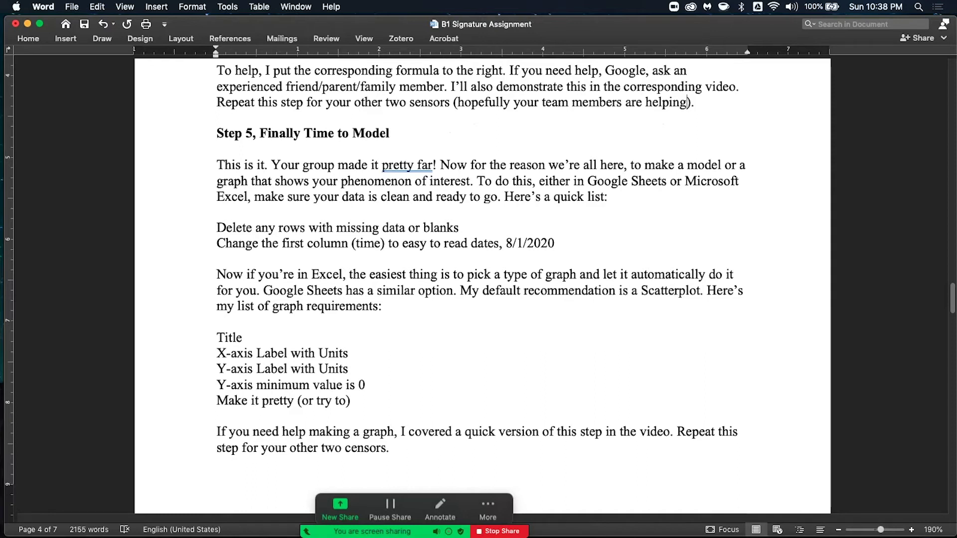
{"action": "scroll", "coordinate": [479, 274], "scroll_direction": "down", "scroll_amount": 3}
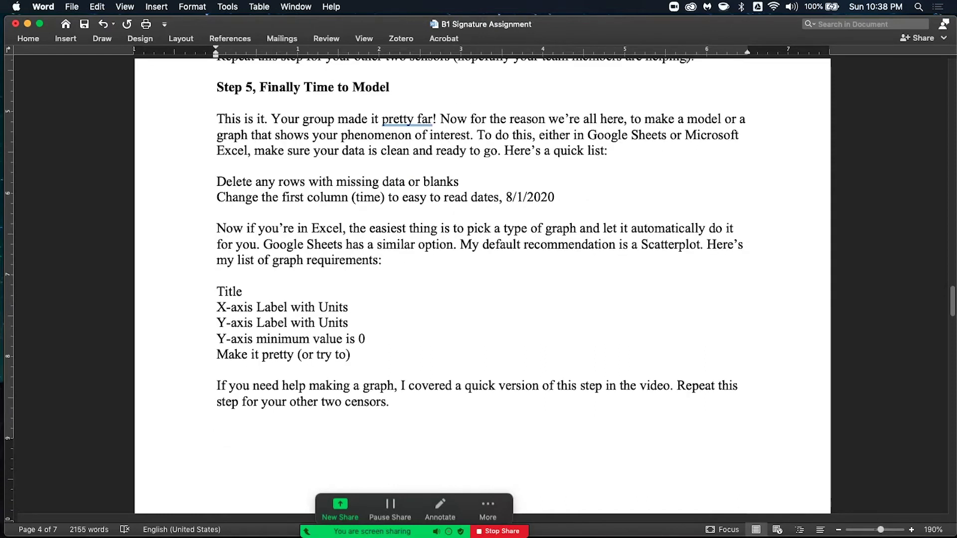
{"action": "scroll", "coordinate": [478, 289], "scroll_direction": "down", "scroll_amount": 5}
{"action": "scroll", "coordinate": [478, 289], "scroll_direction": "up", "scroll_amount": 8}
{"action": "scroll", "coordinate": [479, 289], "scroll_direction": "down", "scroll_amount": 5}
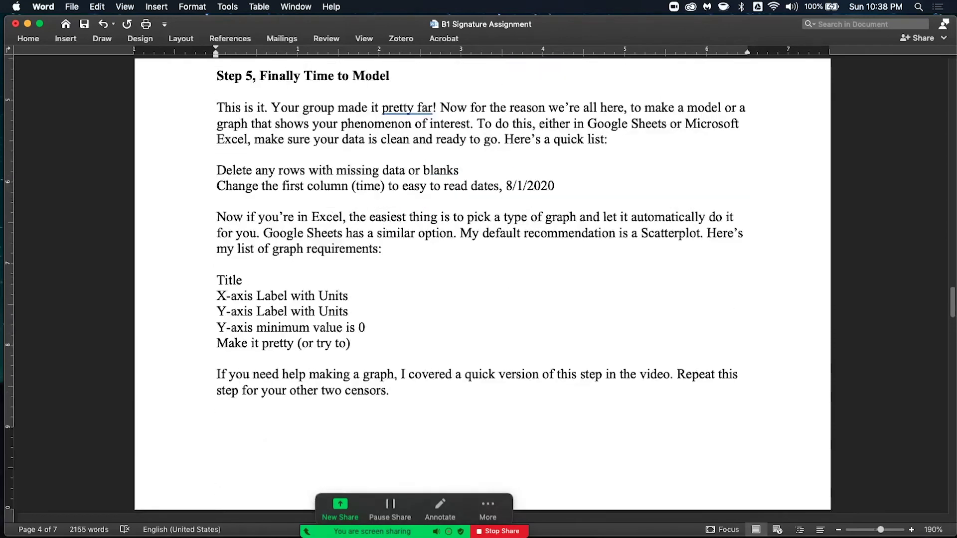
{"action": "scroll", "coordinate": [478, 289], "scroll_direction": "up", "scroll_amount": 2}
Return to the Google Sheets spreadsheet in Firefox and change the column A header in A1 to "Time".
{"action": "key", "text": "ctrl+Up"}
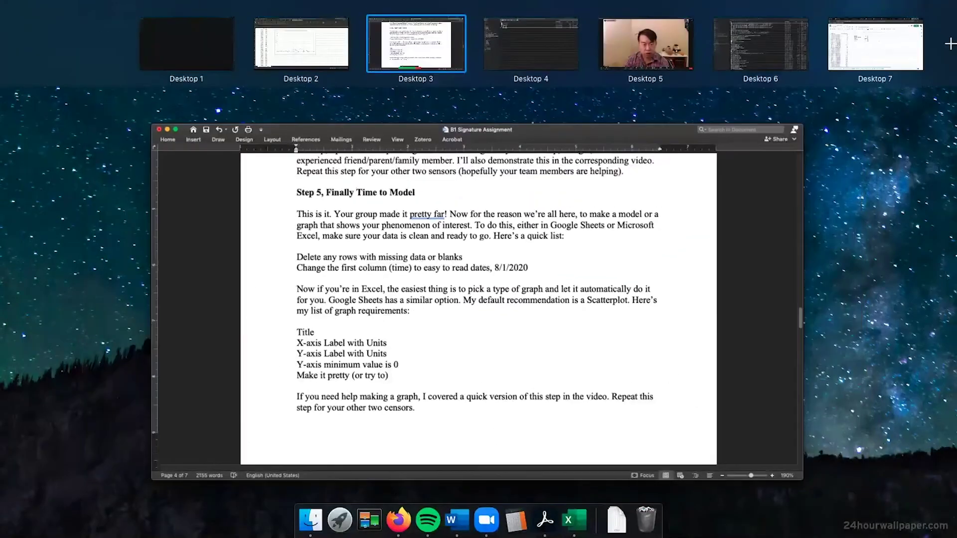
{"action": "left_click", "coordinate": [875, 45]}
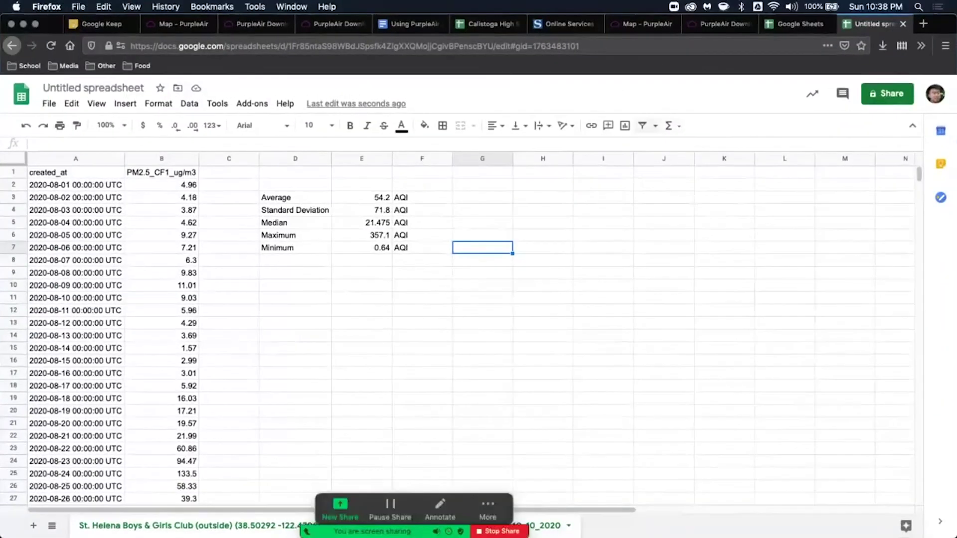
{"action": "left_click", "coordinate": [482, 210]}
{"action": "scroll", "coordinate": [479, 329], "scroll_direction": "down", "scroll_amount": 5}
{"action": "scroll", "coordinate": [478, 329], "scroll_direction": "up", "scroll_amount": 5}
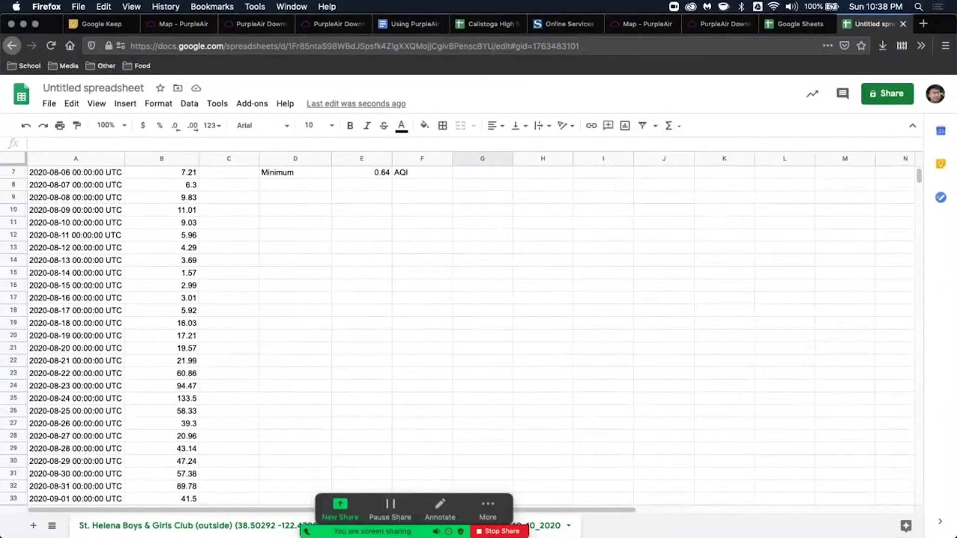
{"action": "left_click", "coordinate": [76, 172]}
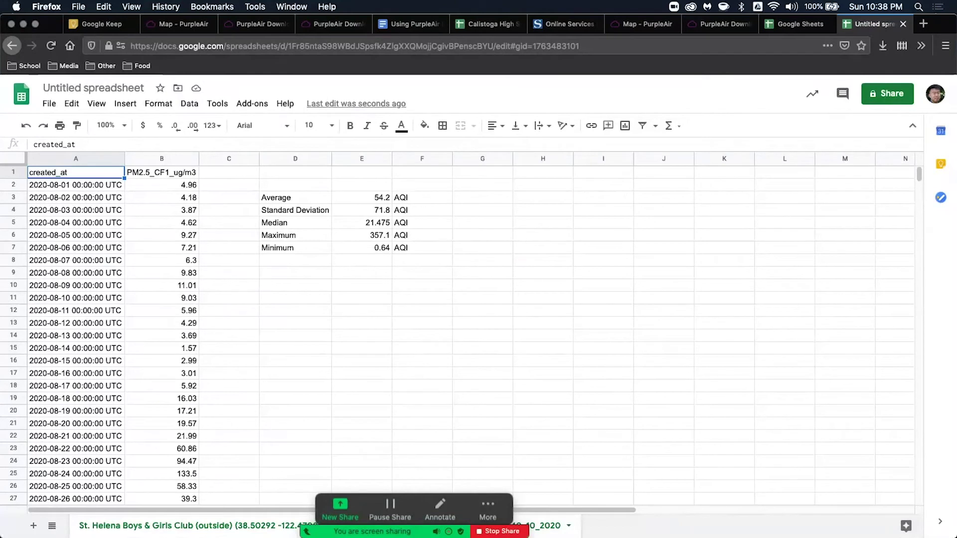
{"action": "type", "text": "Time"}
{"action": "key", "text": "Return"}
{"action": "key", "text": "Up"}
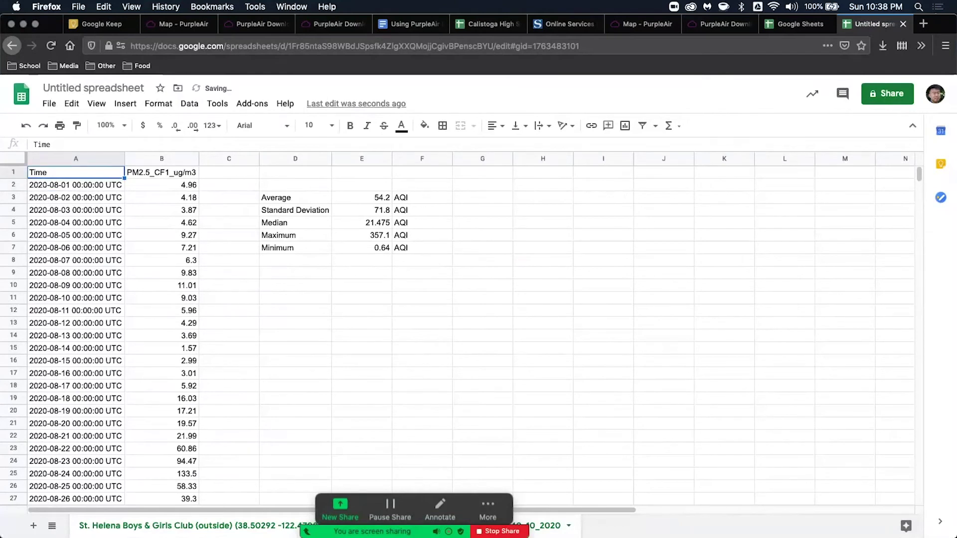
{"action": "key", "text": "Right"}
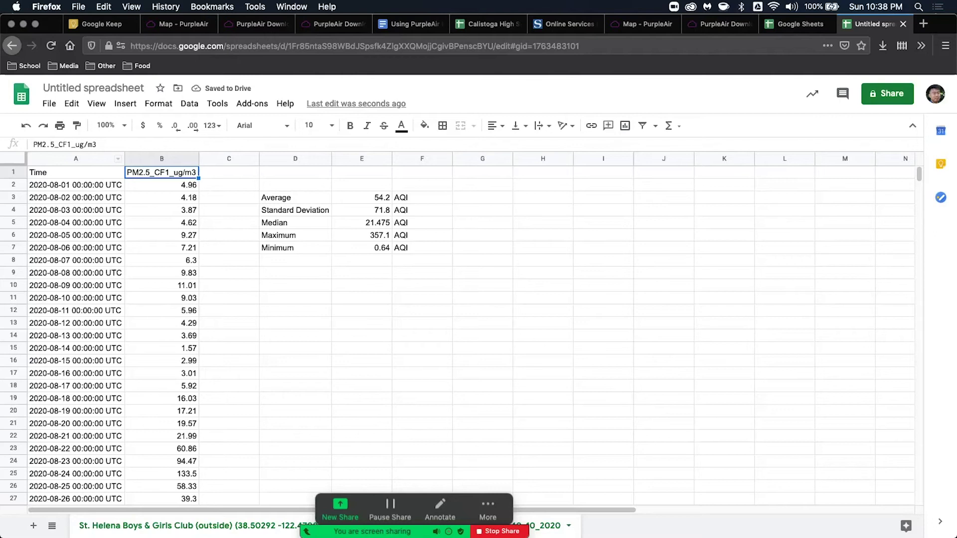
Replace the first timestamp in A2 with the date 08/01/2010.
{"action": "left_click", "coordinate": [76, 185]}
{"action": "left_click", "coordinate": [76, 210]}
{"action": "scroll", "coordinate": [448, 329], "scroll_direction": "down", "scroll_amount": 10}
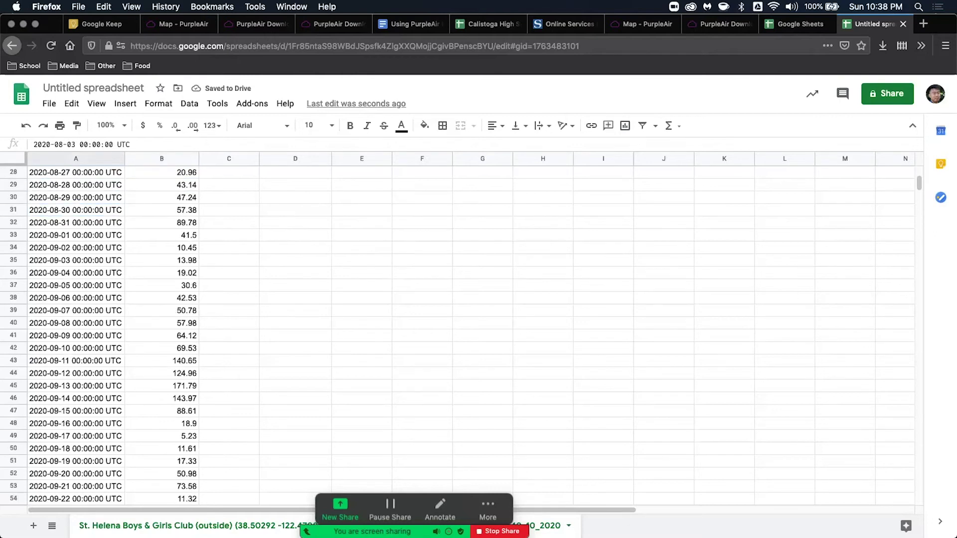
{"action": "scroll", "coordinate": [449, 330], "scroll_direction": "up", "scroll_amount": 10}
{"action": "left_click", "coordinate": [76, 185]}
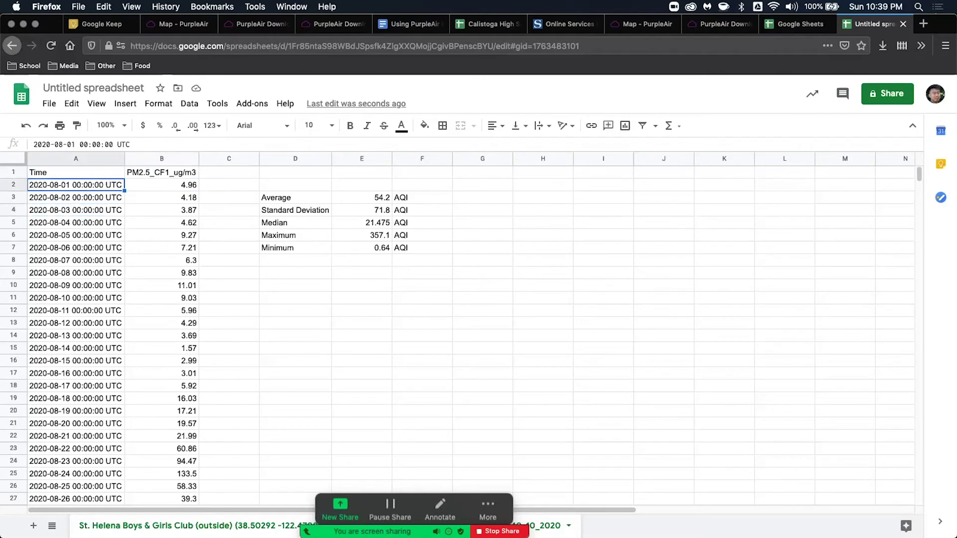
{"action": "type", "text": "08"}
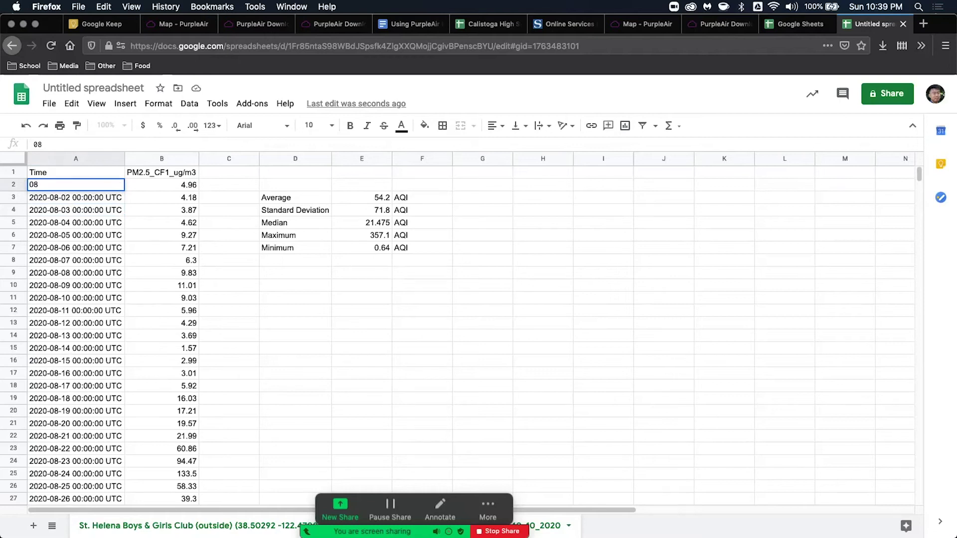
{"action": "type", "text": "/01/2010"}
{"action": "key", "text": "Return"}
{"action": "left_click", "coordinate": [76, 185]}
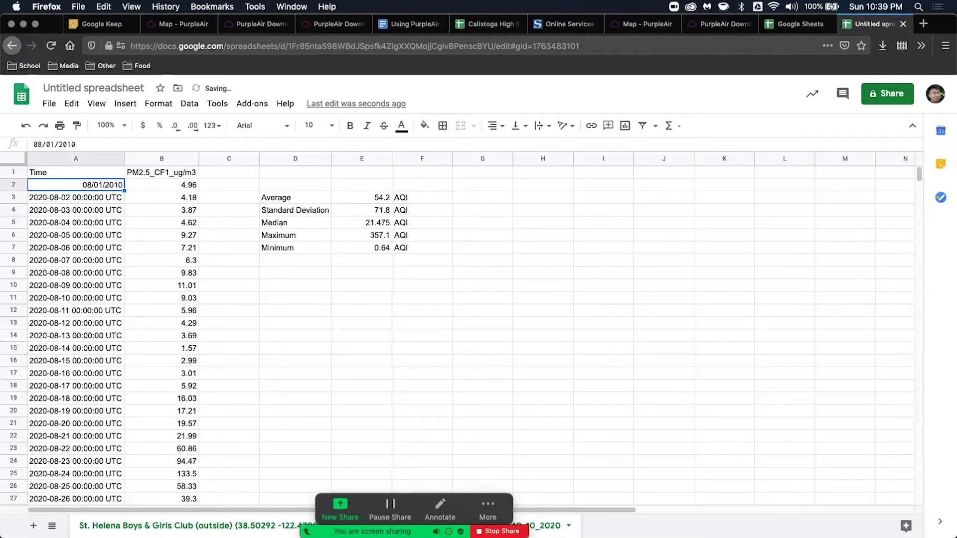
Try filling the A2 date down column A to the last data row, and undo the fill.
{"action": "scroll", "coordinate": [224, 334], "scroll_direction": "down", "scroll_amount": 10}
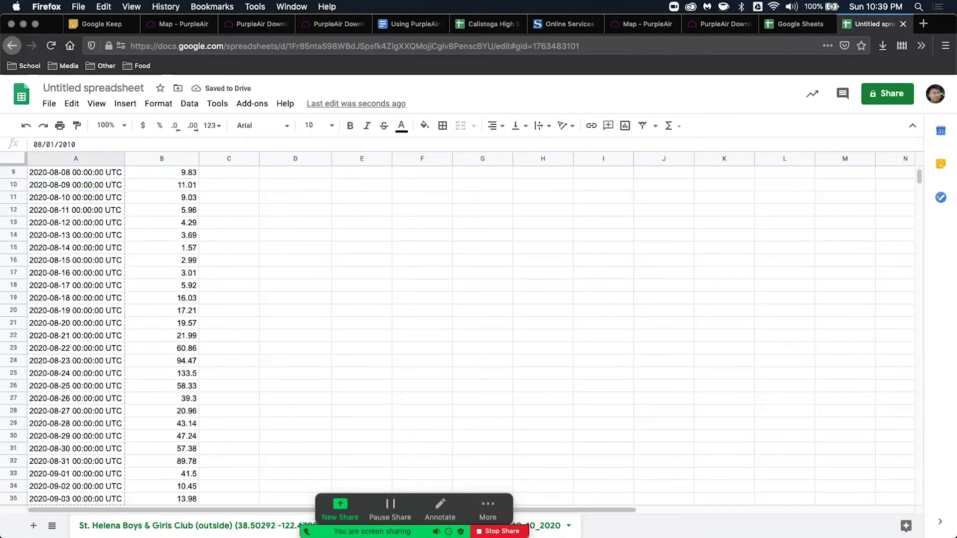
{"action": "scroll", "coordinate": [224, 334], "scroll_direction": "down", "scroll_amount": 10}
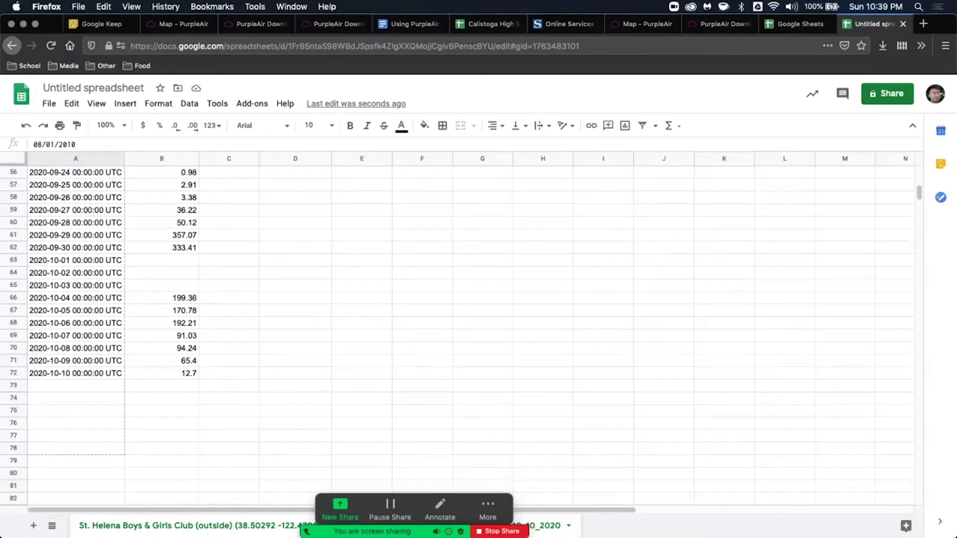
{"action": "left_click_drag", "start_coordinate": [121, 373], "coordinate": [121, 374]}
{"action": "scroll", "coordinate": [120, 375], "scroll_direction": "up", "scroll_amount": 20}
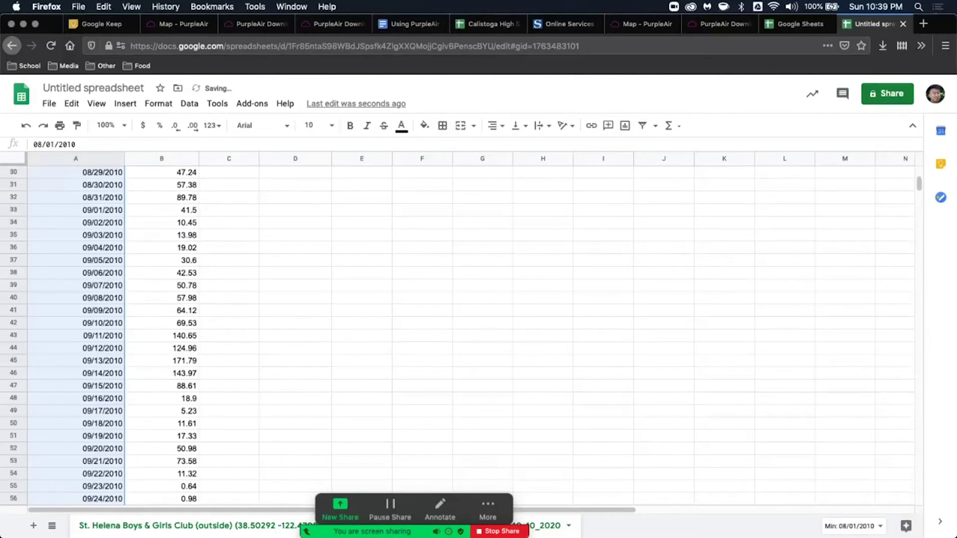
{"action": "key", "text": "ctrl+z"}
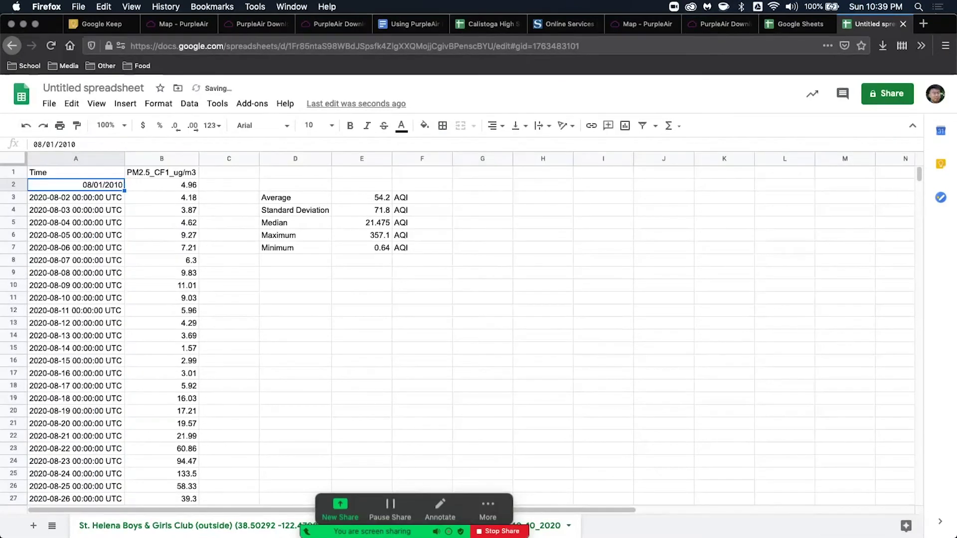
Fill the date in A2 down column A as a daily series through A72, replacing the remaining timestamps.
{"action": "left_click", "coordinate": [76, 198]}
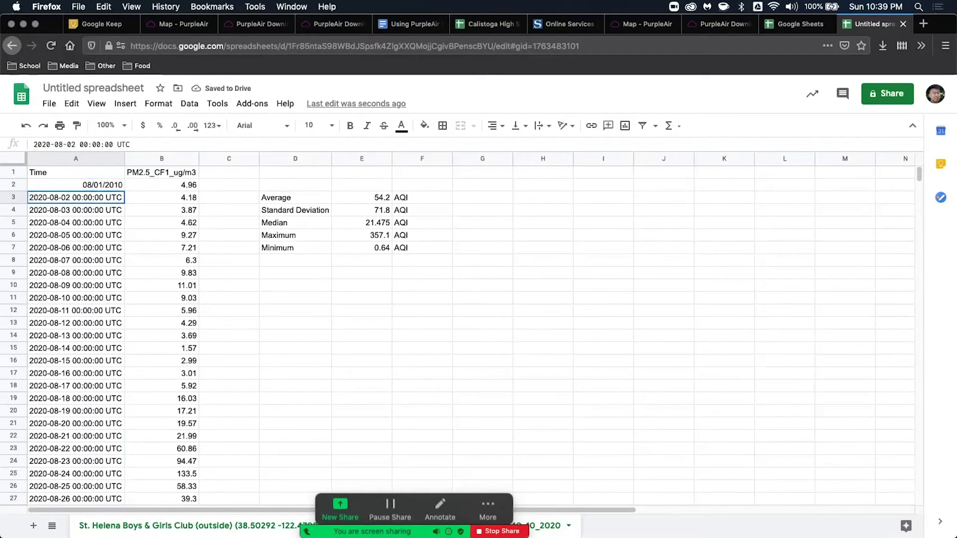
{"action": "left_click", "coordinate": [76, 185]}
{"action": "left_click_drag", "start_coordinate": [124, 191], "coordinate": [124, 239]}
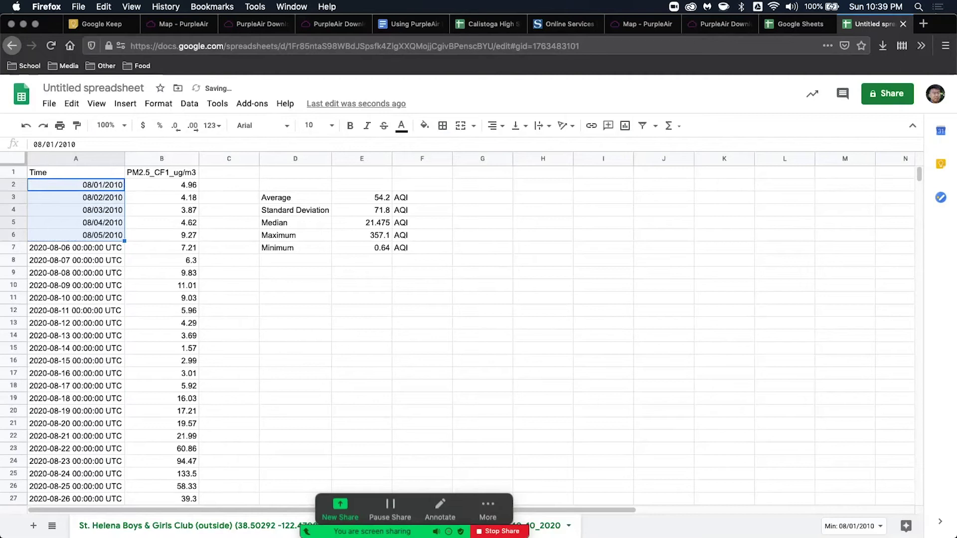
{"action": "left_click_drag", "start_coordinate": [124, 241], "coordinate": [124, 392]}
{"action": "scroll", "coordinate": [124, 392], "scroll_direction": "down", "scroll_amount": 5}
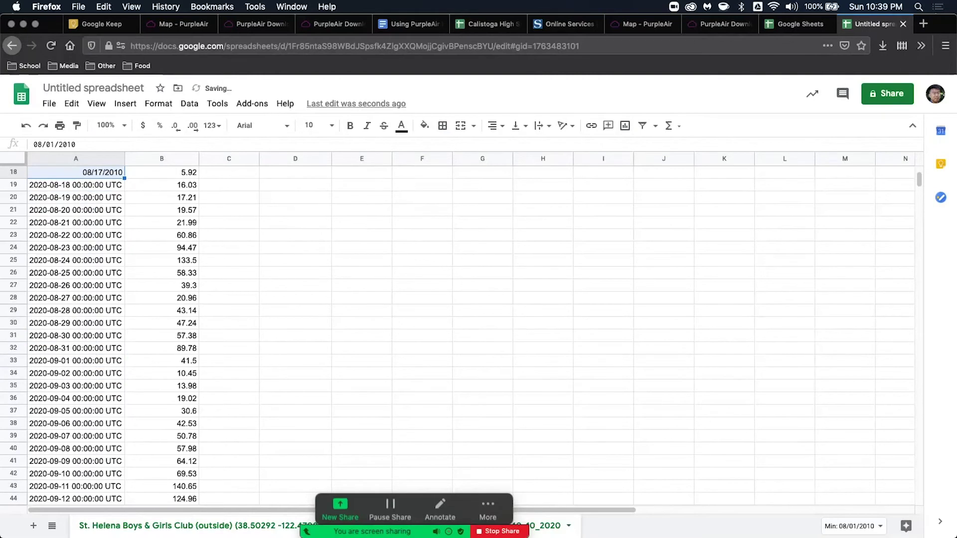
{"action": "left_click_drag", "start_coordinate": [125, 462], "coordinate": [124, 506]}
{"action": "scroll", "coordinate": [99, 334], "scroll_direction": "down", "scroll_amount": 5}
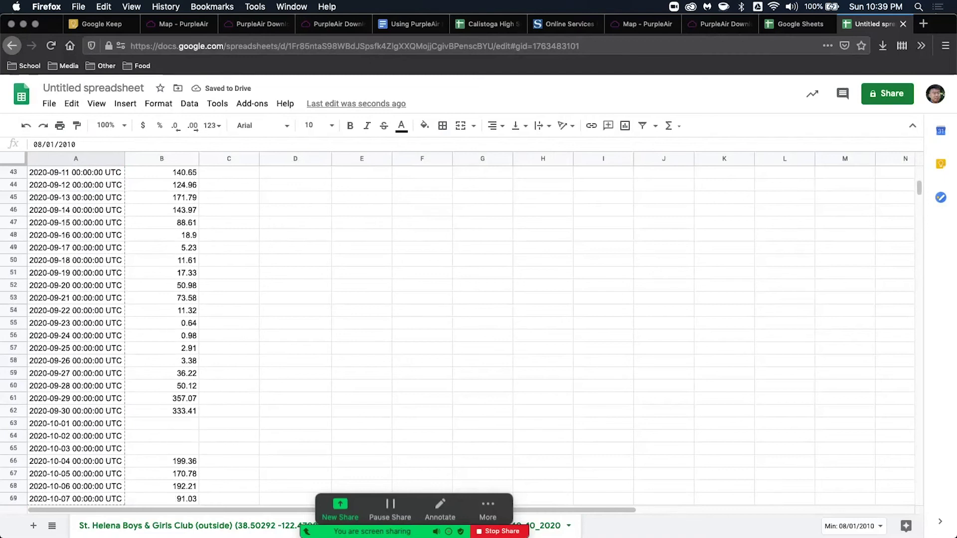
{"action": "left_click_drag", "start_coordinate": [124, 434], "coordinate": [124, 436]}
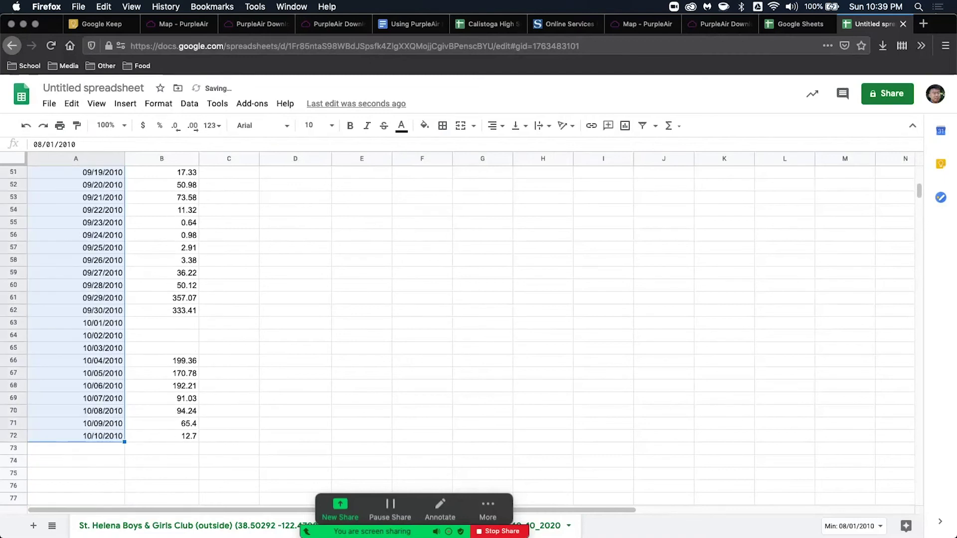
{"action": "left_click", "coordinate": [75, 373]}
Delete rows 63 to 65, the October 1 to 3 dates without PM2.5 readings, and review the cleaned data.
{"action": "left_click", "coordinate": [14, 323]}
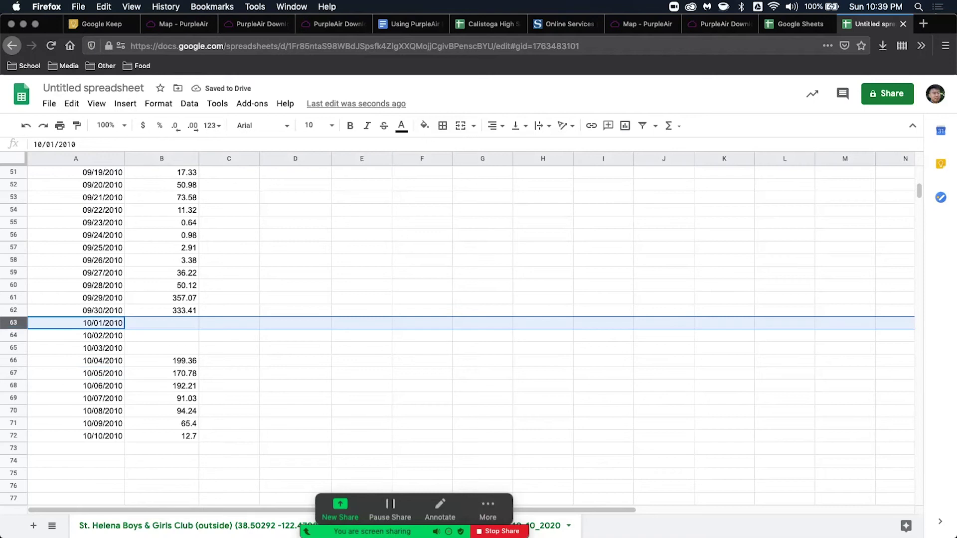
{"action": "left_click", "coordinate": [14, 347], "text": "shift"}
{"action": "right_click", "coordinate": [13, 329]}
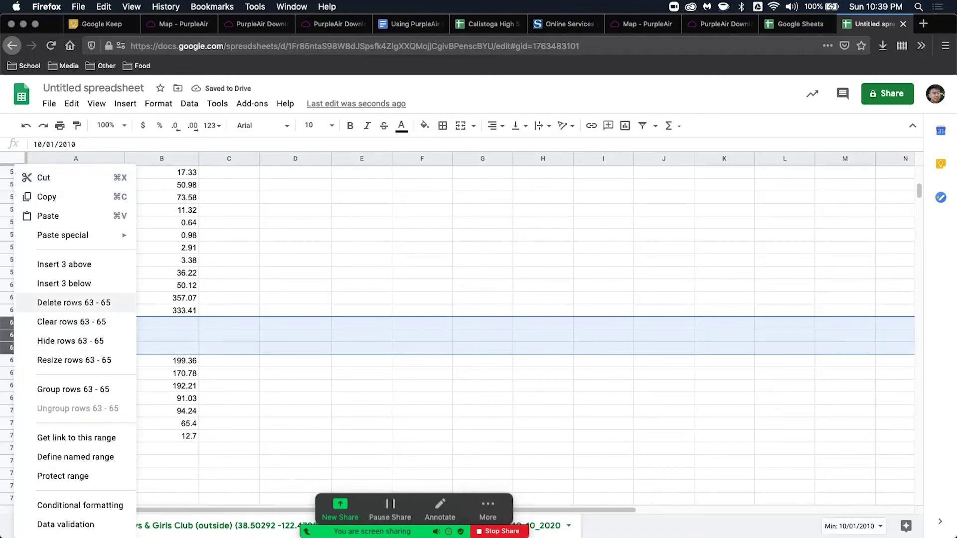
{"action": "left_click", "coordinate": [73, 303]}
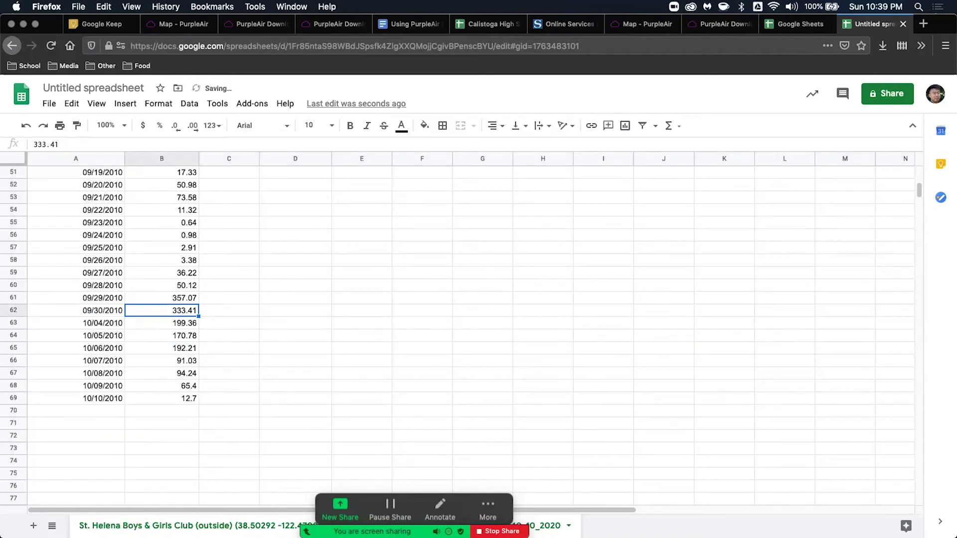
{"action": "scroll", "coordinate": [471, 335], "scroll_direction": "up", "scroll_amount": 12}
{"action": "scroll", "coordinate": [471, 335], "scroll_direction": "down", "scroll_amount": 10}
{"action": "scroll", "coordinate": [471, 335], "scroll_direction": "up", "scroll_amount": 10}
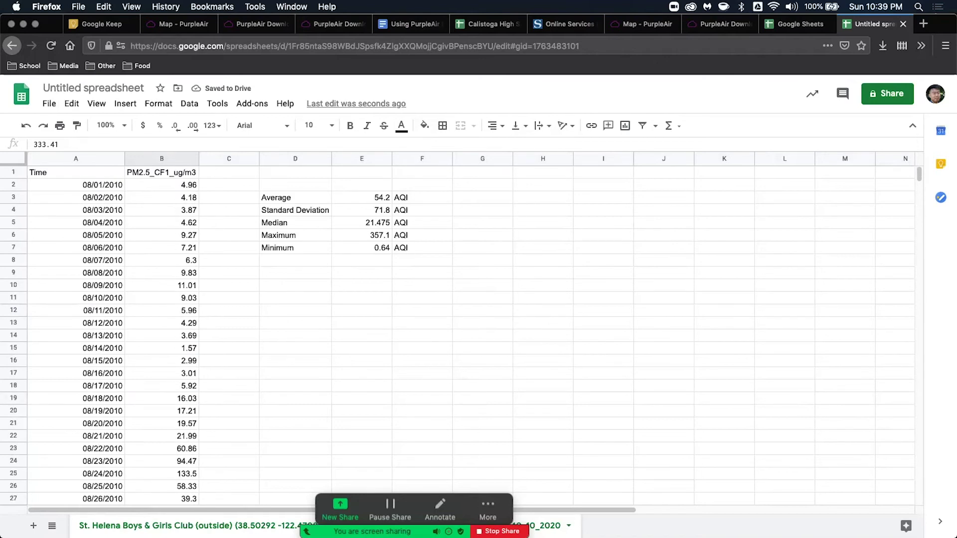
Insert two blank columns before column D, between the sensor data and the statistics.
{"action": "left_click", "coordinate": [295, 286]}
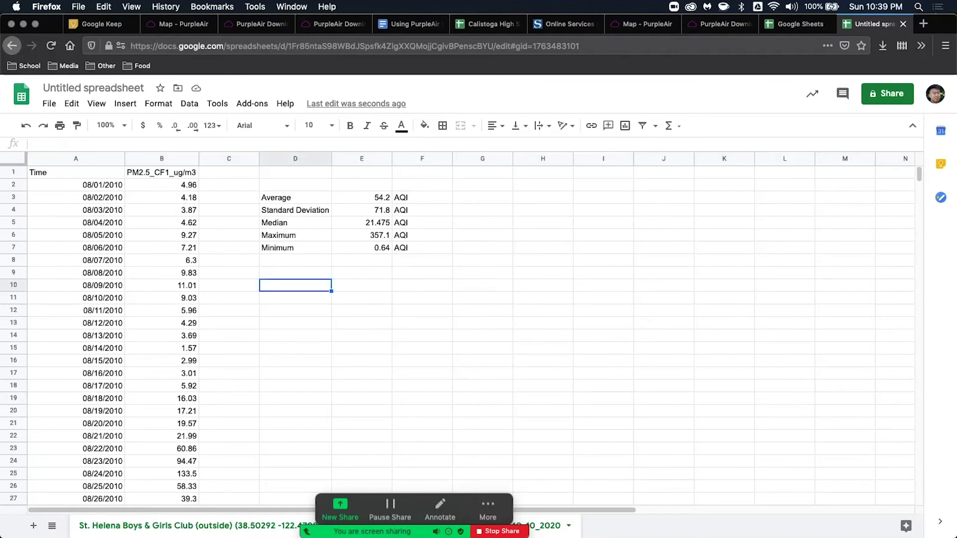
{"action": "right_click", "coordinate": [279, 159]}
{"action": "left_click", "coordinate": [325, 209]}
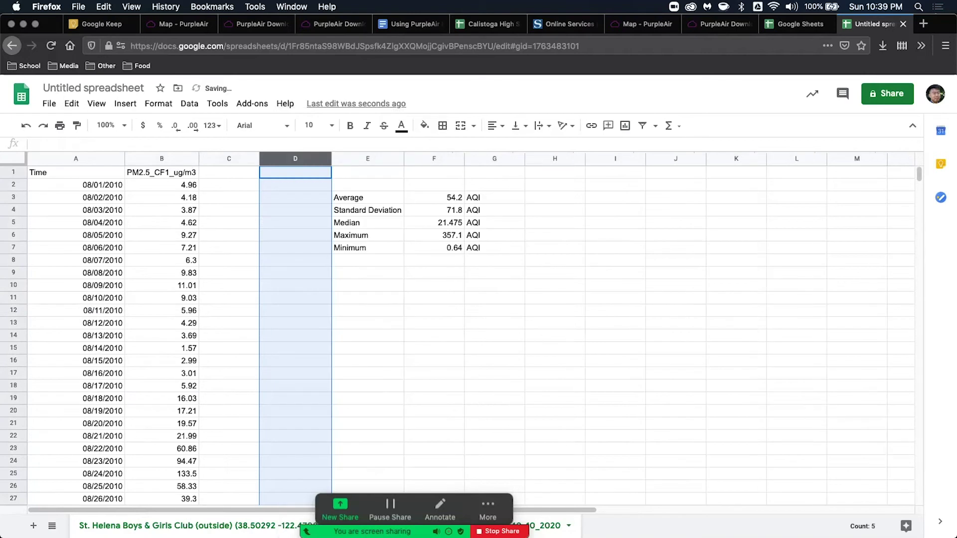
{"action": "right_click", "coordinate": [290, 159]}
{"action": "left_click", "coordinate": [336, 209]}
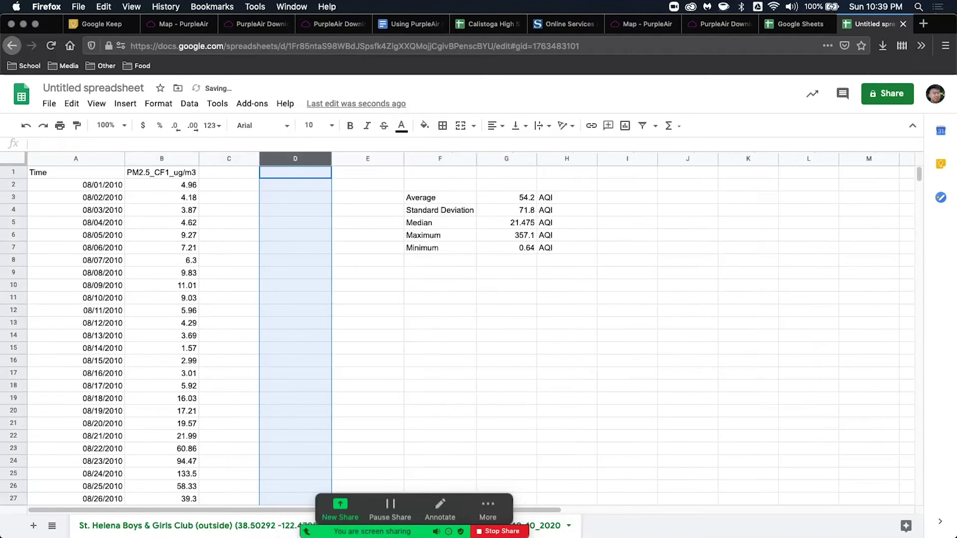
Insert a line chart of the PM2.5 readings against time from the data range A1:B69.
{"action": "left_click", "coordinate": [90, 185]}
{"action": "left_click", "coordinate": [125, 103]}
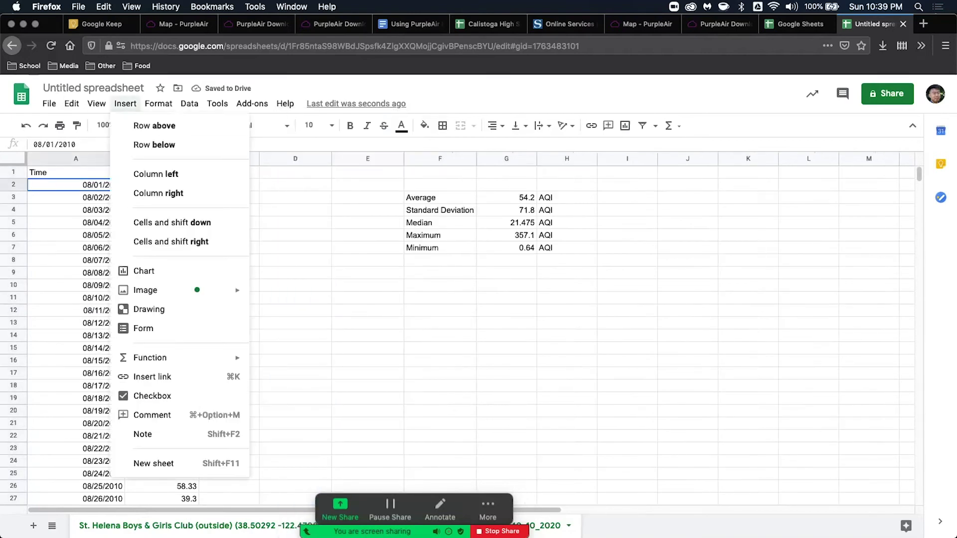
{"action": "left_click", "coordinate": [144, 270]}
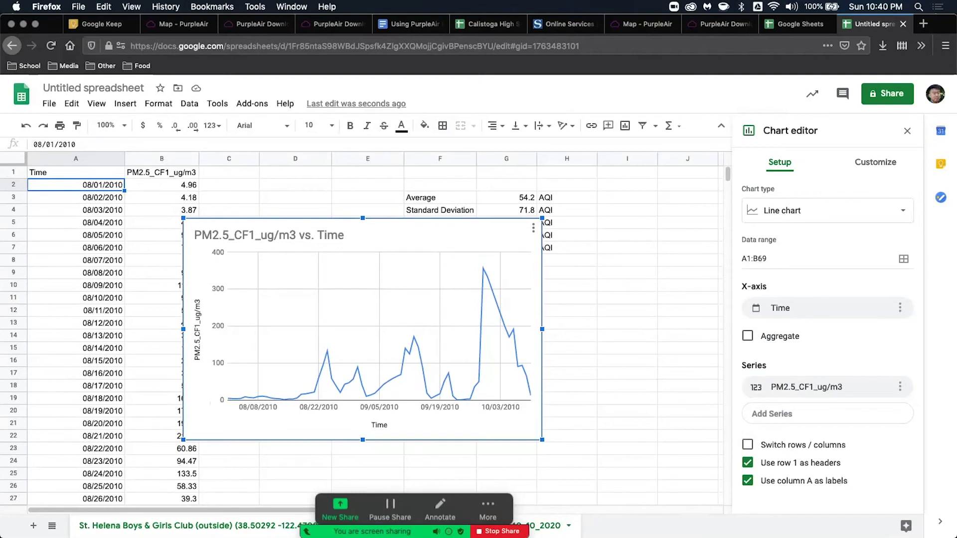
Change the chart title to "AQI Index for St Helena During Glass Fire".
{"action": "double_click", "coordinate": [269, 235]}
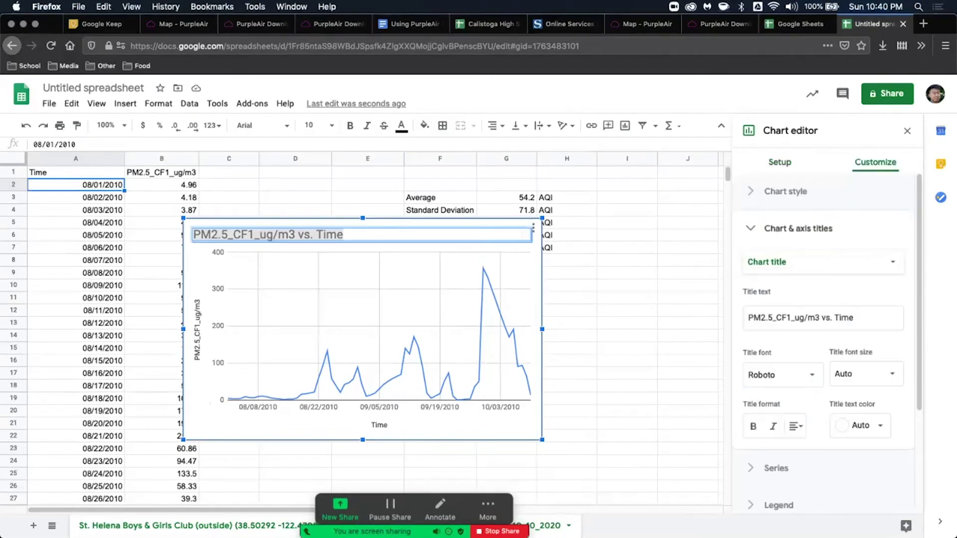
{"action": "type", "text": "A"}
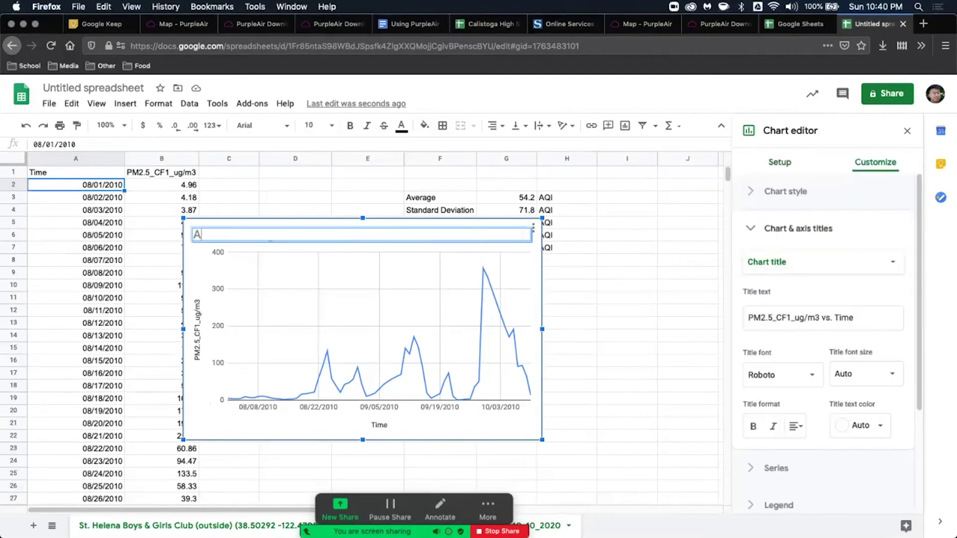
{"action": "type", "text": "QI Index fo"}
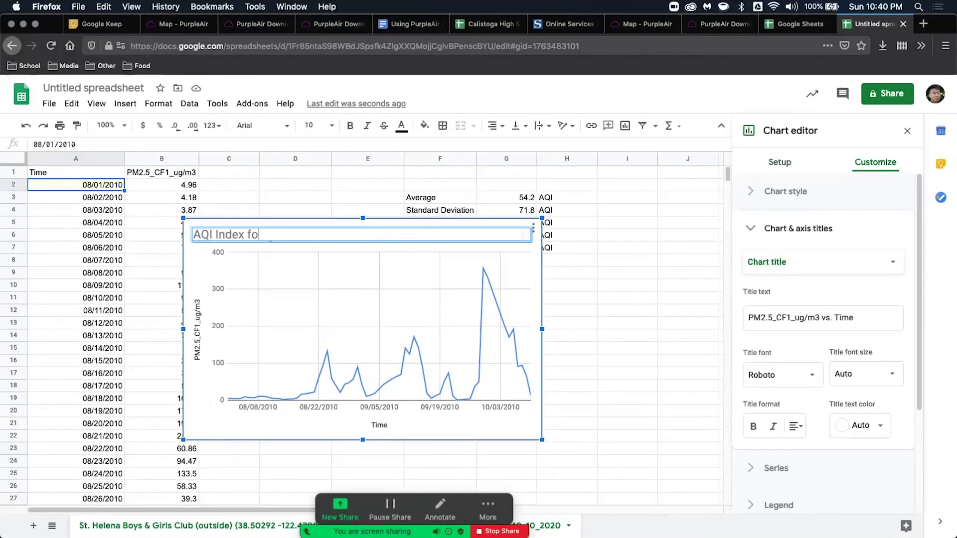
{"action": "type", "text": "r St Helena"}
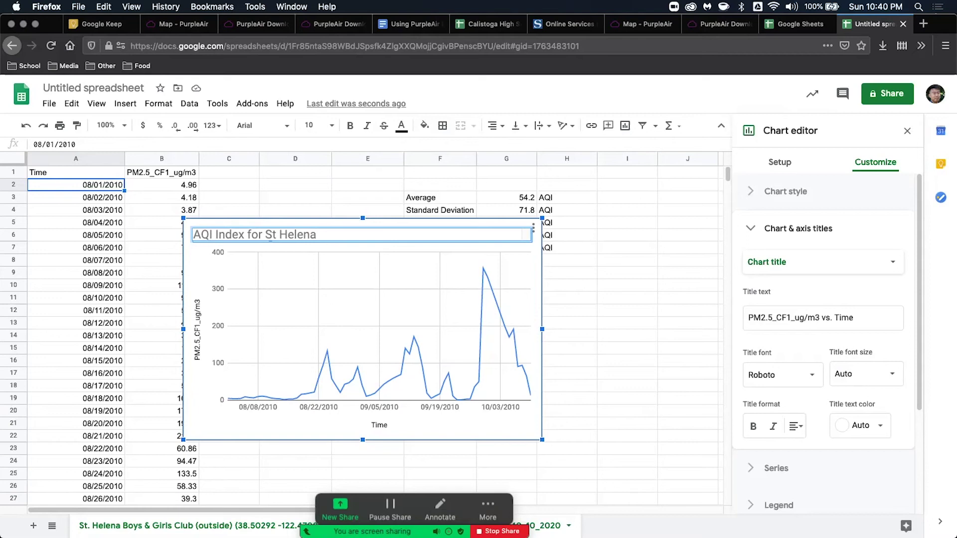
{"action": "type", "text": " During Glass Fire"}
Set the chart's horizontal axis title to "Time (Days)".
{"action": "left_click", "coordinate": [378, 425]}
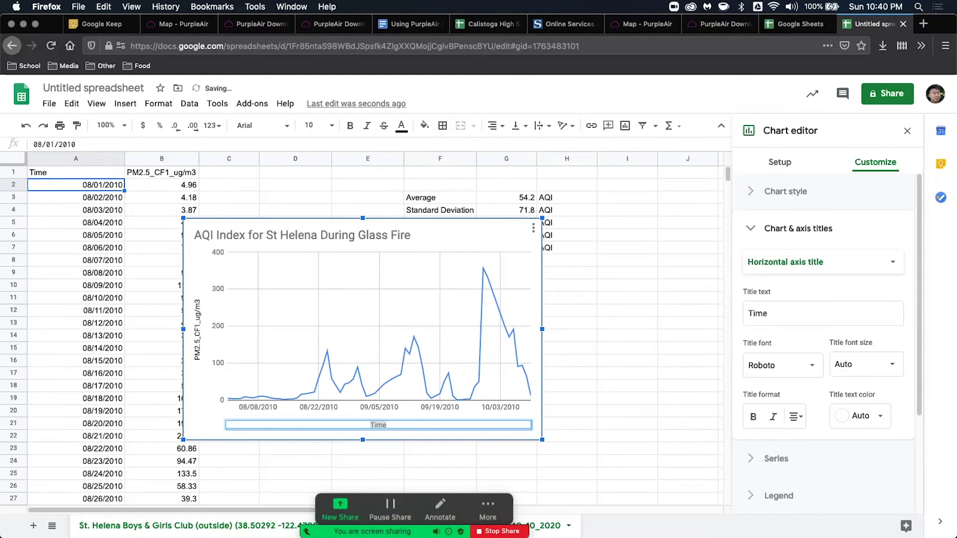
{"action": "key", "text": "End"}
{"action": "type", "text": "(Days"}
{"action": "key", "text": "BackSpace"}
{"action": "type", "text": "s)"}
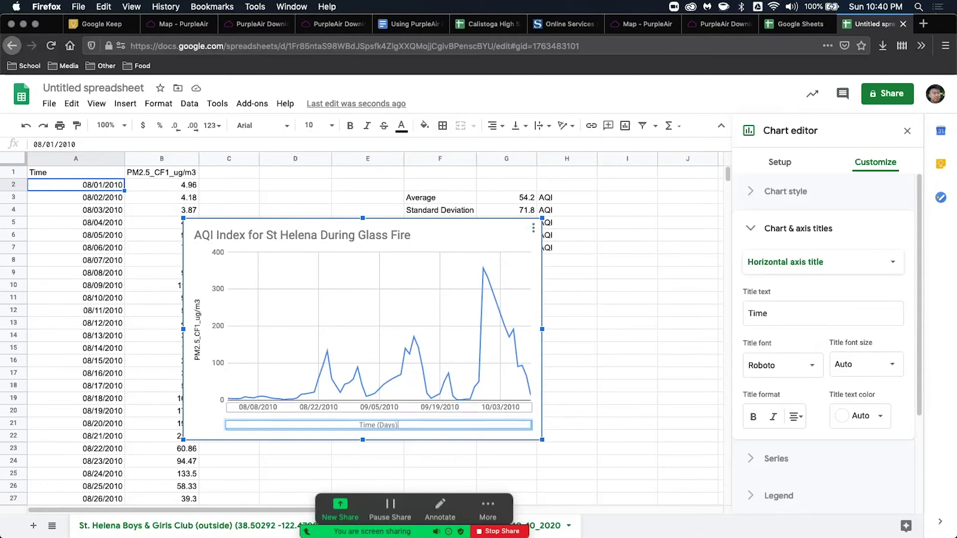
Set the chart's vertical axis title to "PM 2.5 (ug/m3)".
{"action": "double_click", "coordinate": [197, 316]}
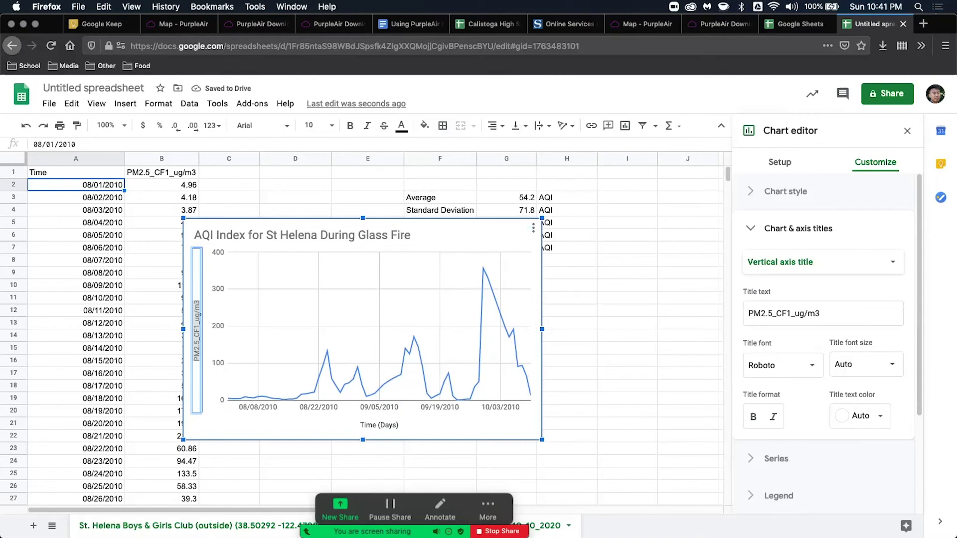
{"action": "type", "text": "PM 2"}
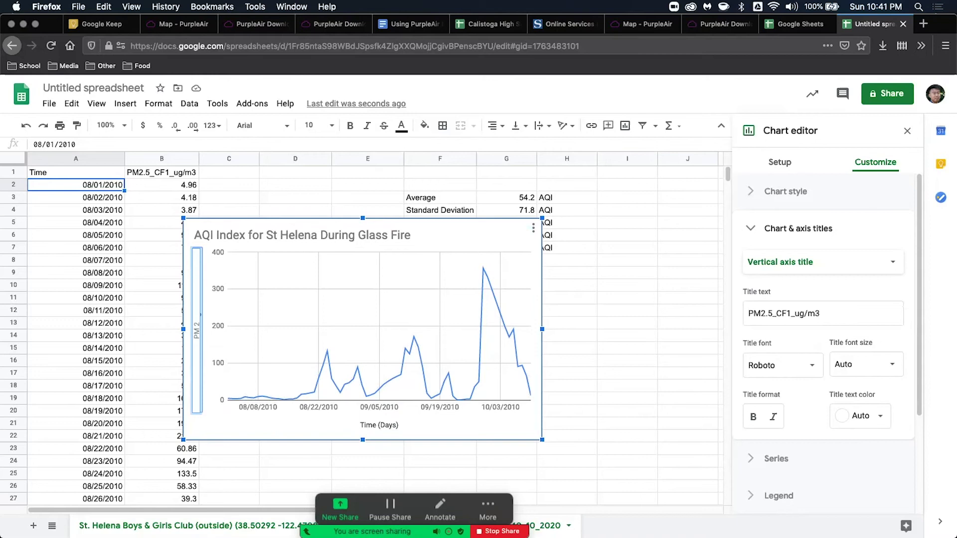
{"action": "type", "text": ".5 ug/m3"}
{"action": "key", "text": "BackSpace"}
{"action": "key", "text": "BackSpace"}
{"action": "key", "text": "BackSpace"}
{"action": "key", "text": "BackSpace"}
{"action": "key", "text": "BackSpace"}
{"action": "key", "text": "BackSpace"}
{"action": "type", "text": "(ug/m3))"}
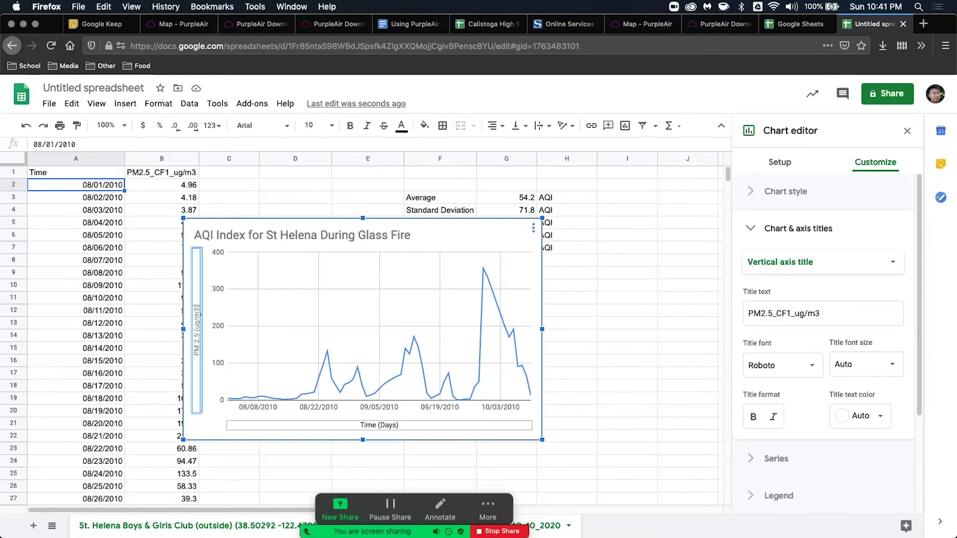
{"action": "left_click", "coordinate": [379, 425]}
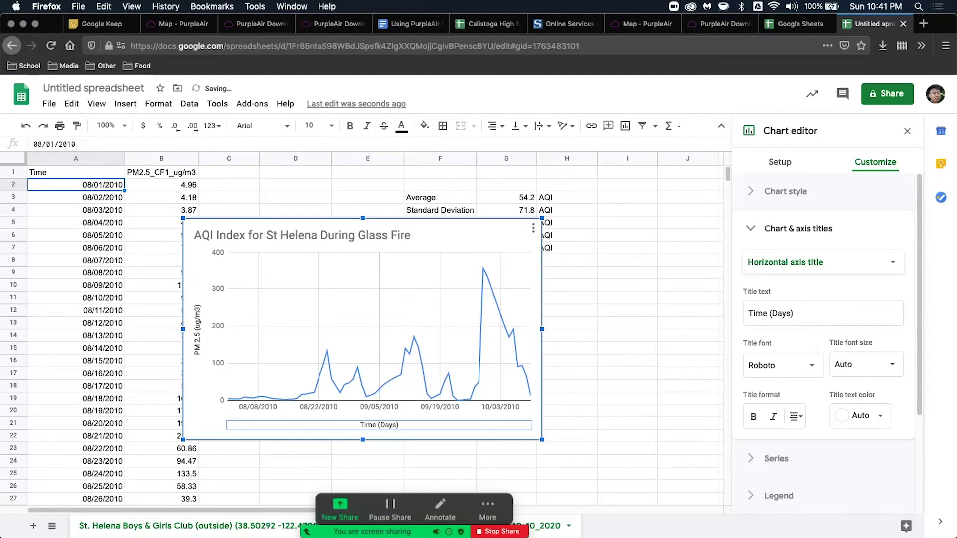
Move the chart beside the sensor data, spanning columns C to H from about row 2.
{"action": "left_click", "coordinate": [569, 335]}
{"action": "left_click", "coordinate": [448, 319]}
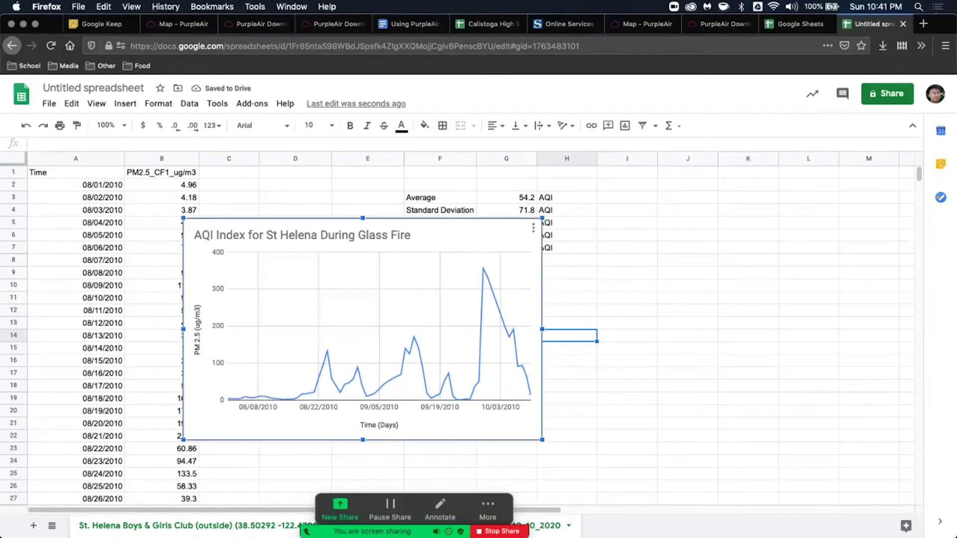
{"action": "left_click_drag", "start_coordinate": [449, 319], "coordinate": [504, 278]}
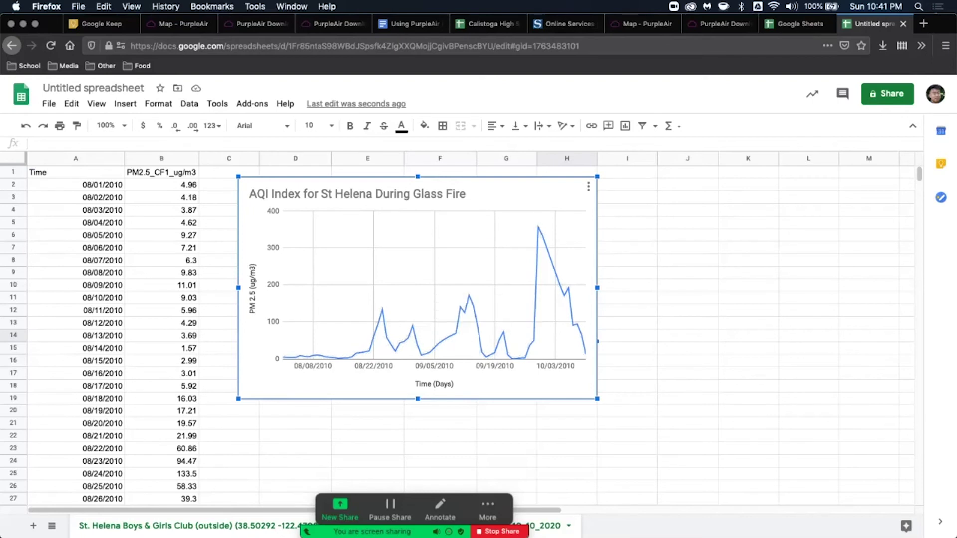
Try a trendline on the chart's PM2.5_CF1_ug/m3 series, and remove it again.
{"action": "double_click", "coordinate": [418, 288]}
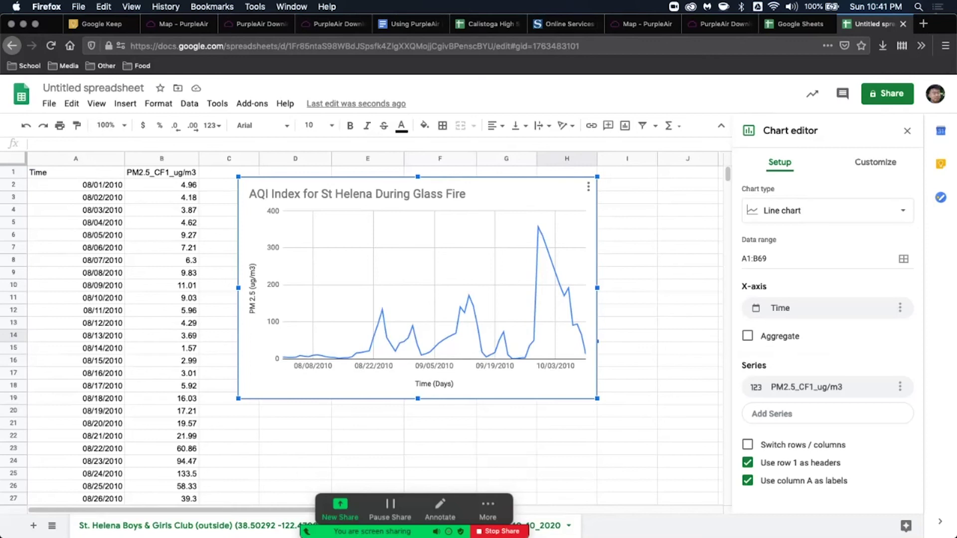
{"action": "left_click", "coordinate": [875, 162]}
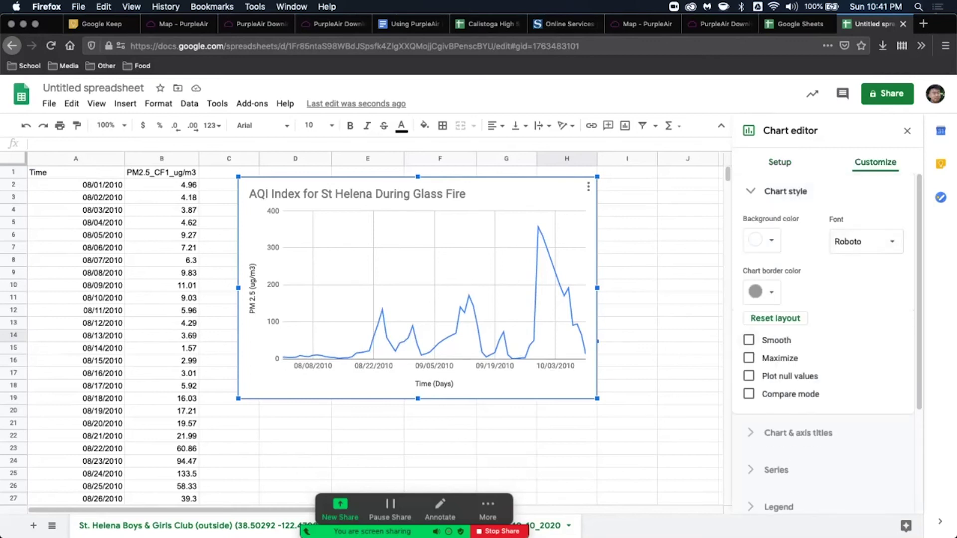
{"action": "left_click", "coordinate": [798, 434]}
{"action": "scroll", "coordinate": [793, 399], "scroll_direction": "down", "scroll_amount": 2}
{"action": "left_click", "coordinate": [780, 387]}
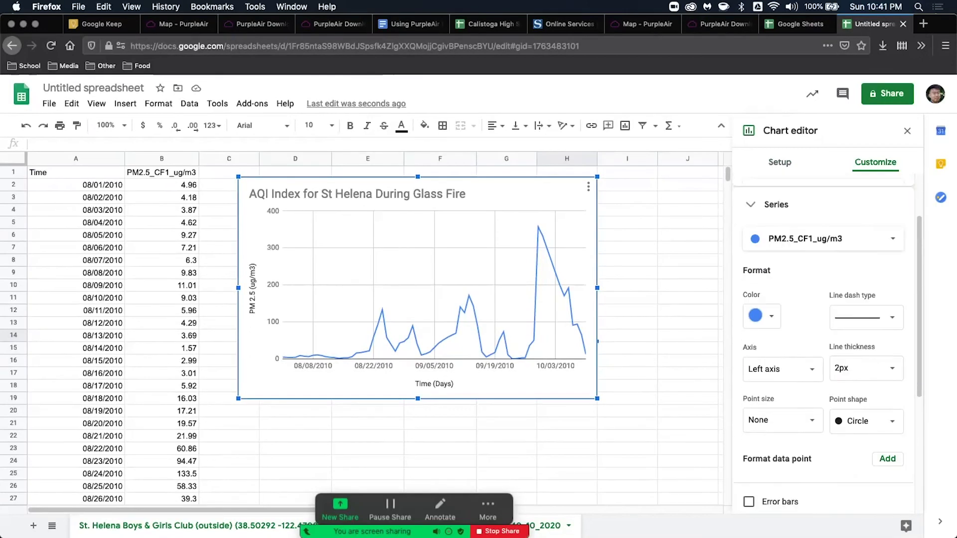
{"action": "scroll", "coordinate": [783, 389], "scroll_direction": "down", "scroll_amount": 2}
{"action": "scroll", "coordinate": [823, 398], "scroll_direction": "down", "scroll_amount": 4}
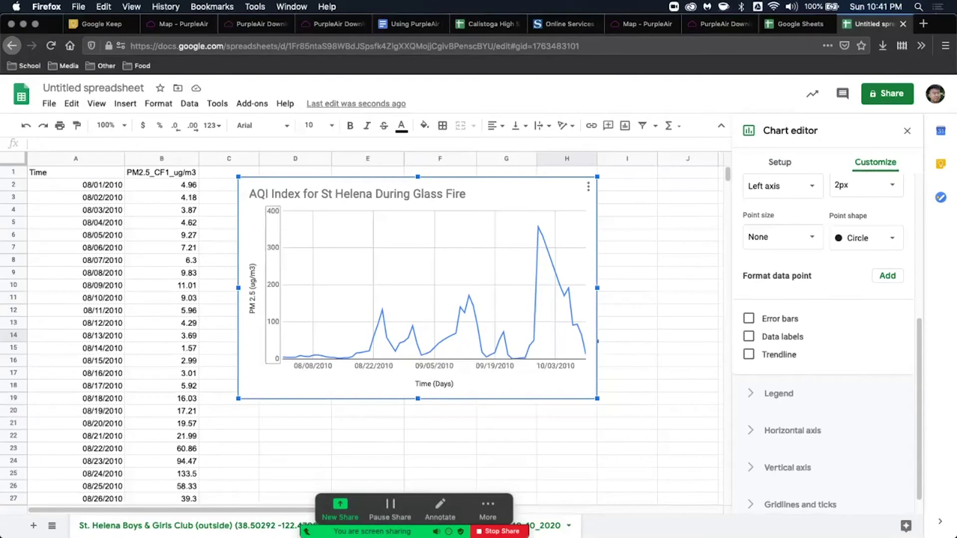
{"action": "left_click", "coordinate": [749, 354]}
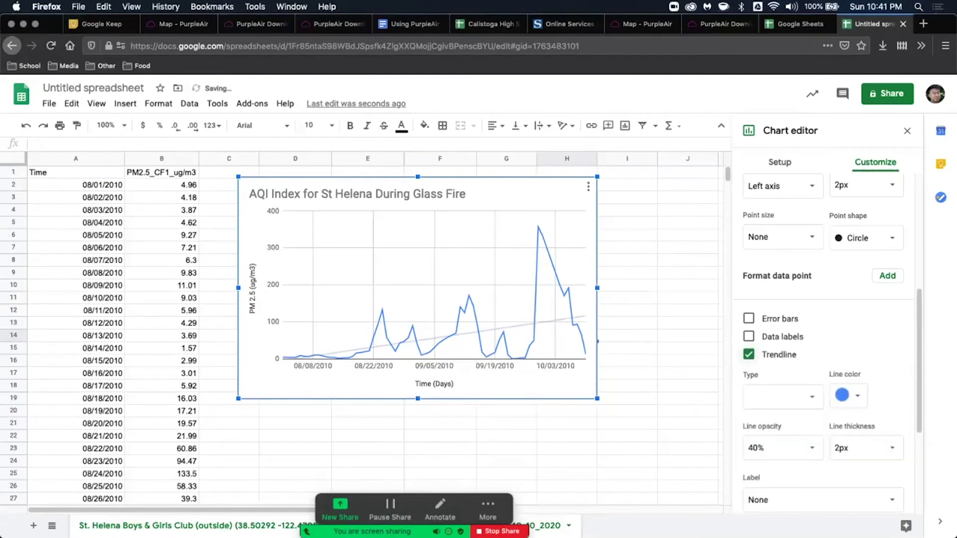
{"action": "left_click", "coordinate": [749, 354]}
Look through the chart's legend, horizontal axis, vertical axis, and gridlines and ticks customization options, and leave the chart editor.
{"action": "scroll", "coordinate": [748, 354], "scroll_direction": "down", "scroll_amount": 1}
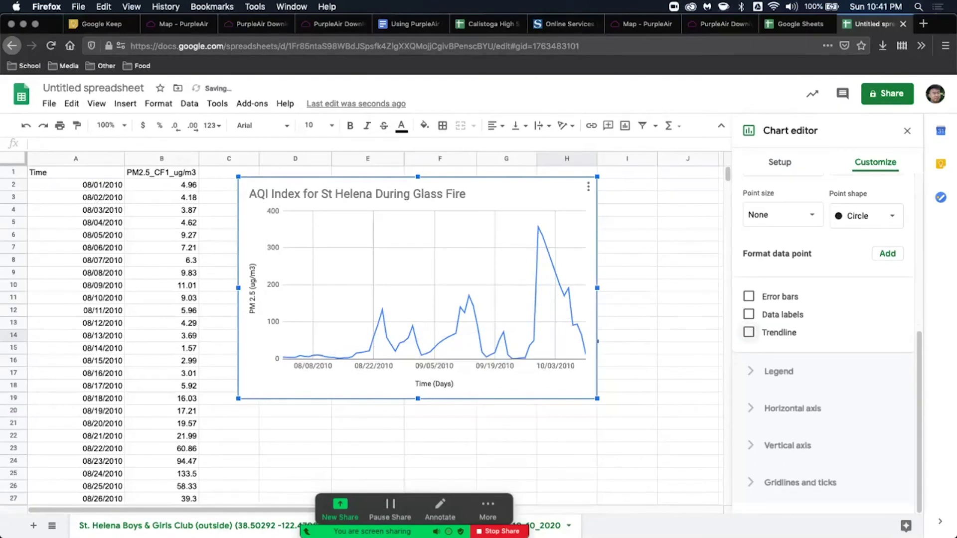
{"action": "left_click", "coordinate": [778, 371]}
{"action": "left_click", "coordinate": [792, 408]}
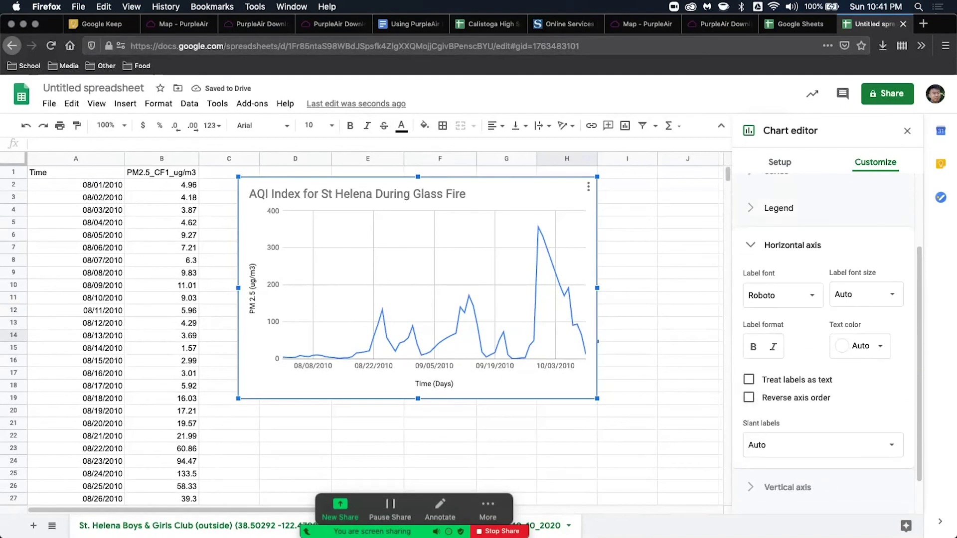
{"action": "left_click", "coordinate": [817, 453]}
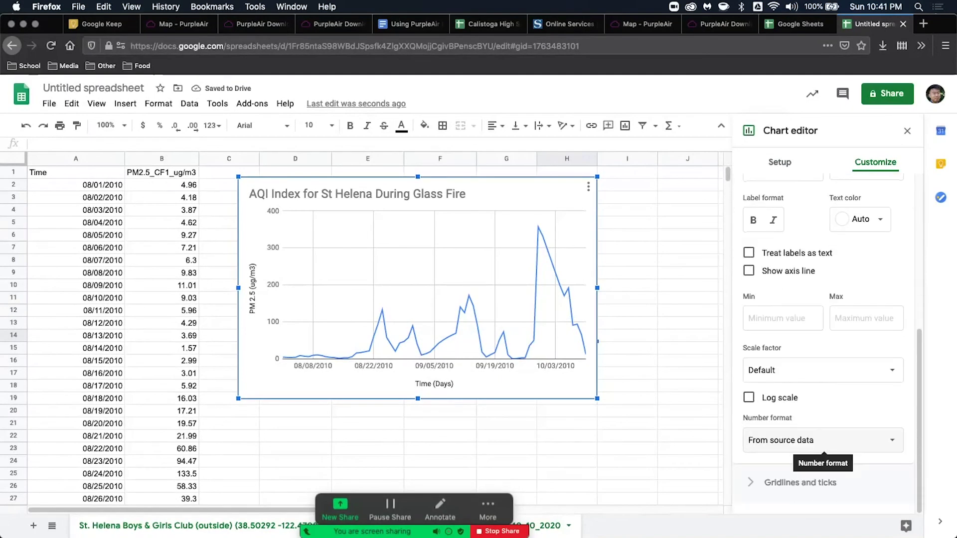
{"action": "left_click", "coordinate": [800, 483]}
{"action": "scroll", "coordinate": [825, 339], "scroll_direction": "up", "scroll_amount": 4}
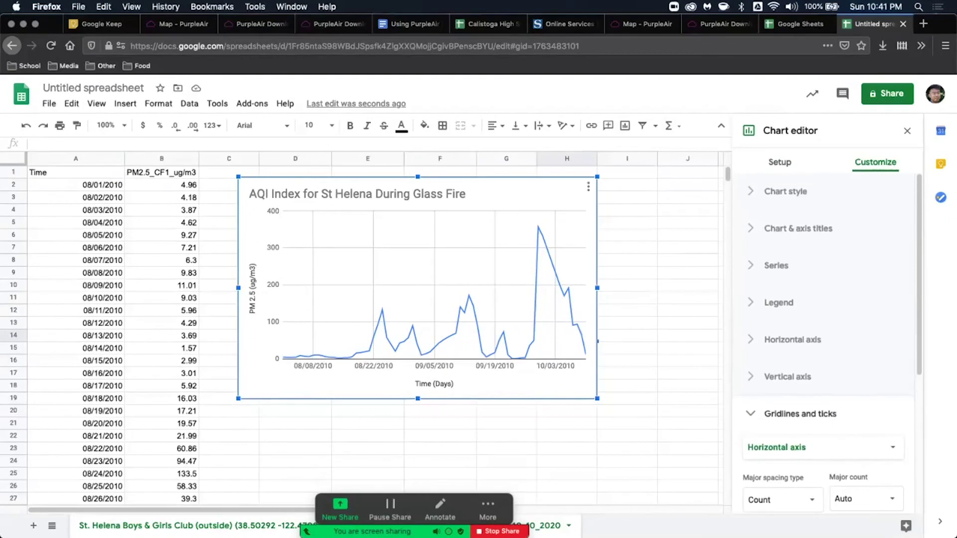
{"action": "left_click", "coordinate": [688, 361]}
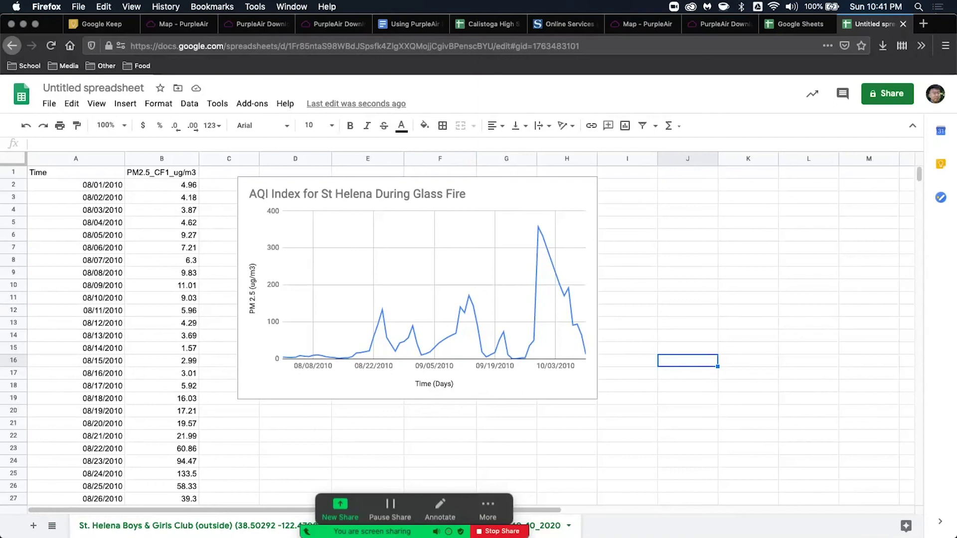
Switch to the B1 Signature Assignment document in Word and read Part 2's reflection prompts through to the Final Submissions list.
{"action": "key", "text": "ctrl+Up"}
{"action": "left_click", "coordinate": [441, 53]}
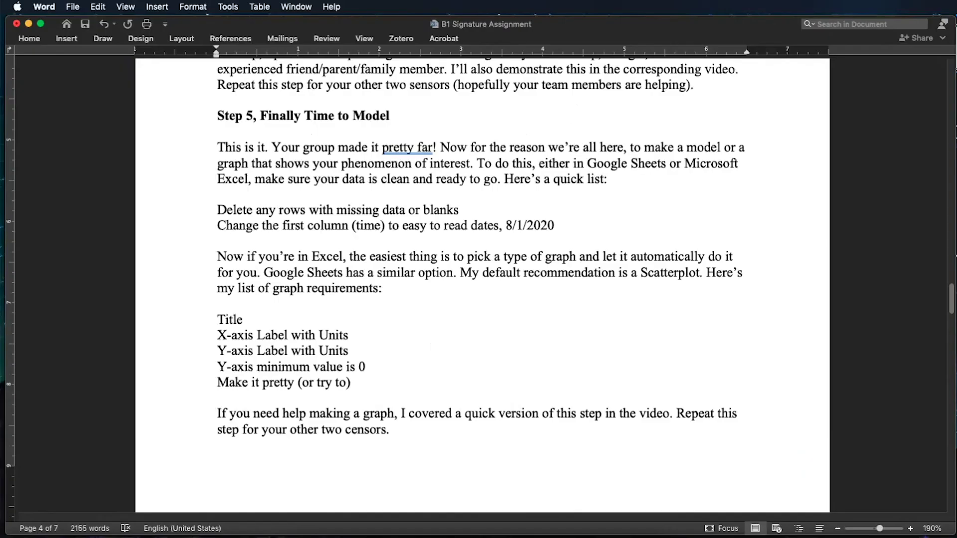
{"action": "scroll", "coordinate": [483, 286], "scroll_direction": "down", "scroll_amount": 10}
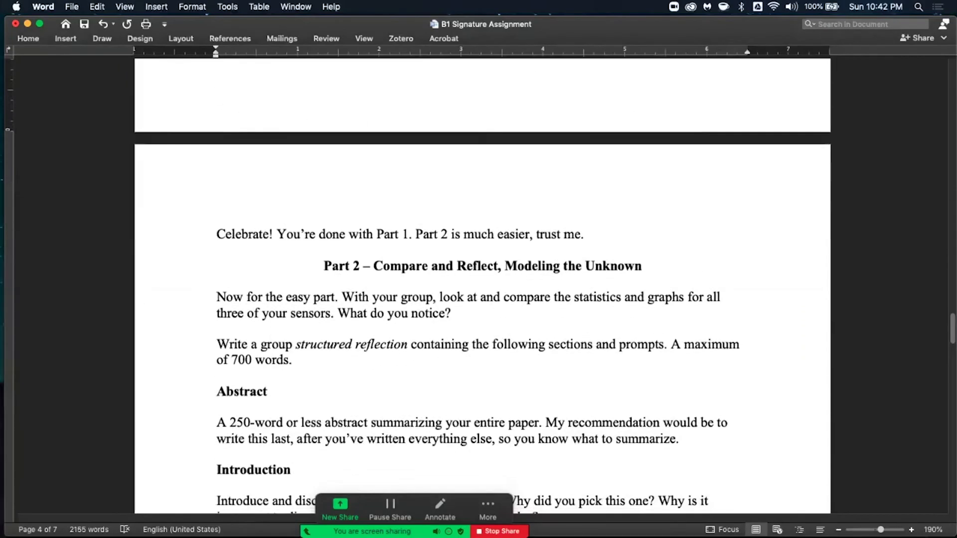
{"action": "scroll", "coordinate": [482, 287], "scroll_direction": "down", "scroll_amount": 3}
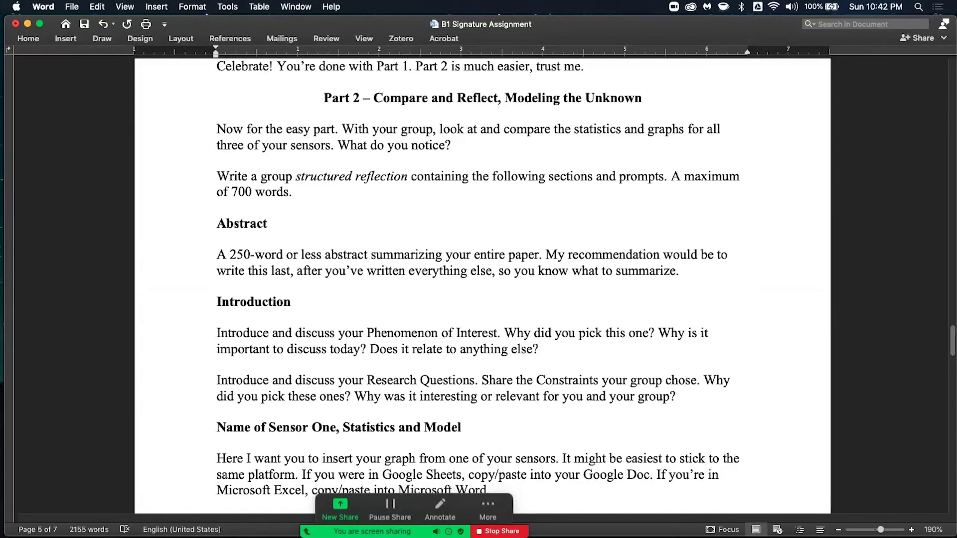
{"action": "scroll", "coordinate": [477, 286], "scroll_direction": "down", "scroll_amount": 3}
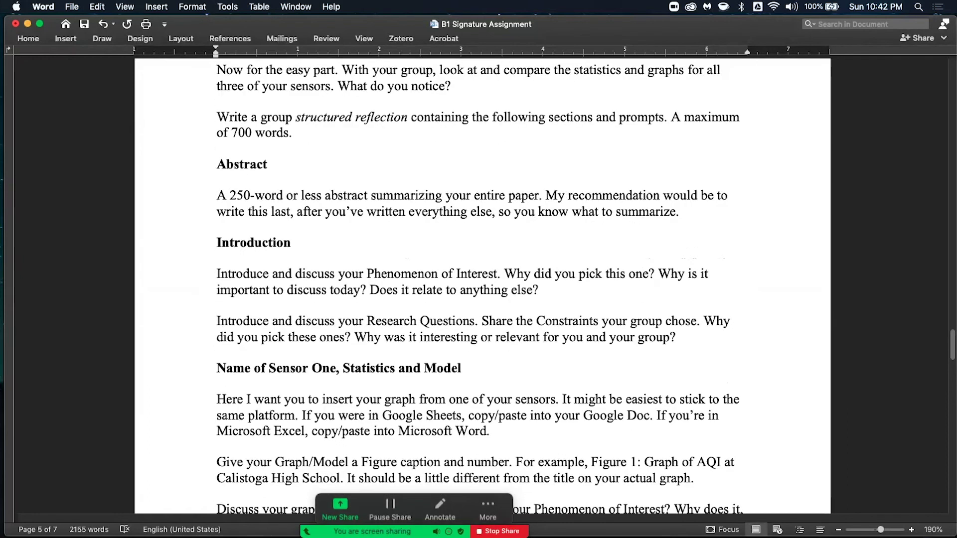
{"action": "scroll", "coordinate": [478, 287], "scroll_direction": "down", "scroll_amount": 6}
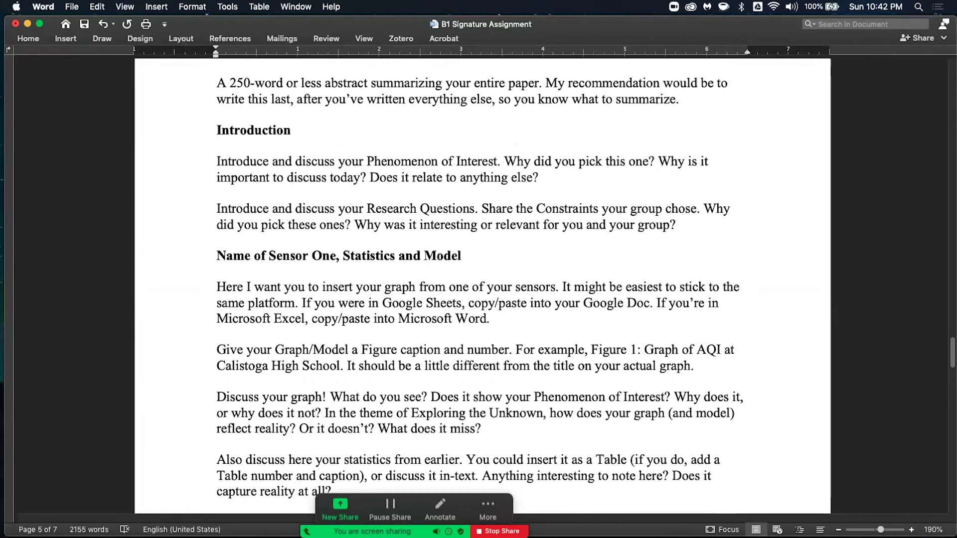
{"action": "scroll", "coordinate": [477, 287], "scroll_direction": "down", "scroll_amount": 7}
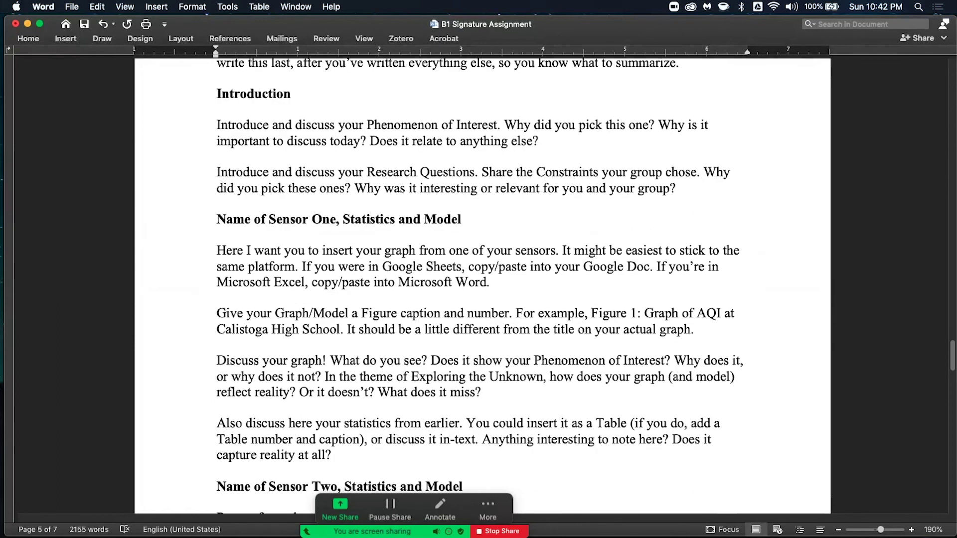
{"action": "scroll", "coordinate": [478, 286], "scroll_direction": "down", "scroll_amount": 4}
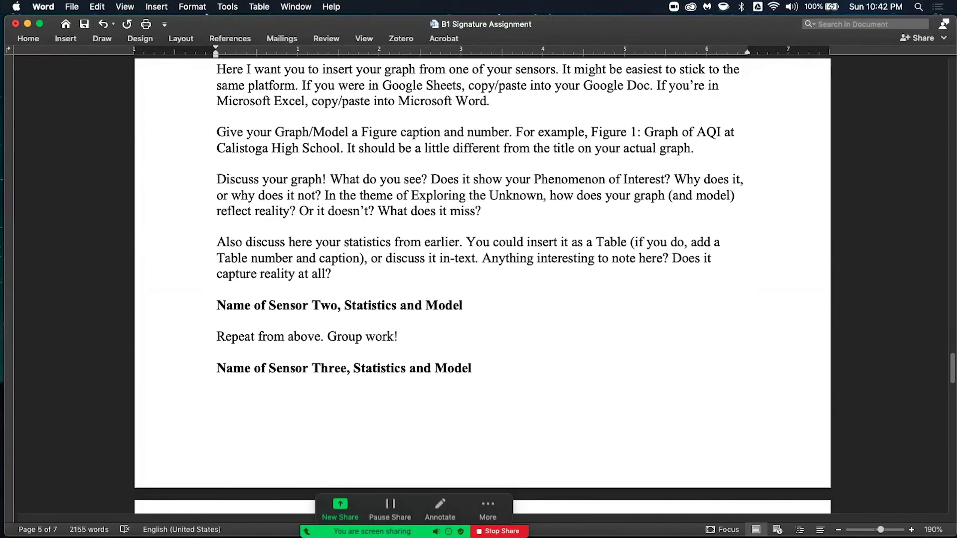
{"action": "scroll", "coordinate": [477, 286], "scroll_direction": "up", "scroll_amount": 2}
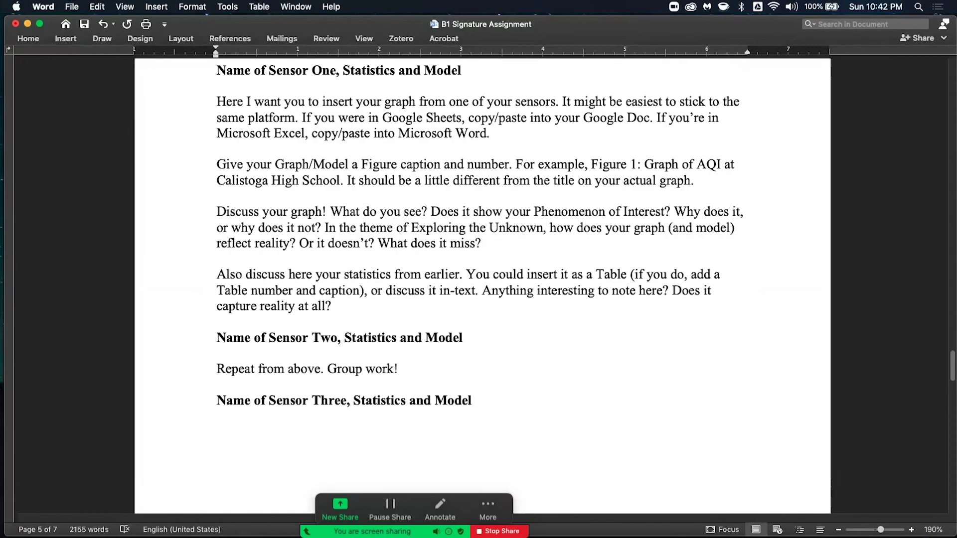
{"action": "scroll", "coordinate": [477, 287], "scroll_direction": "down", "scroll_amount": 20}
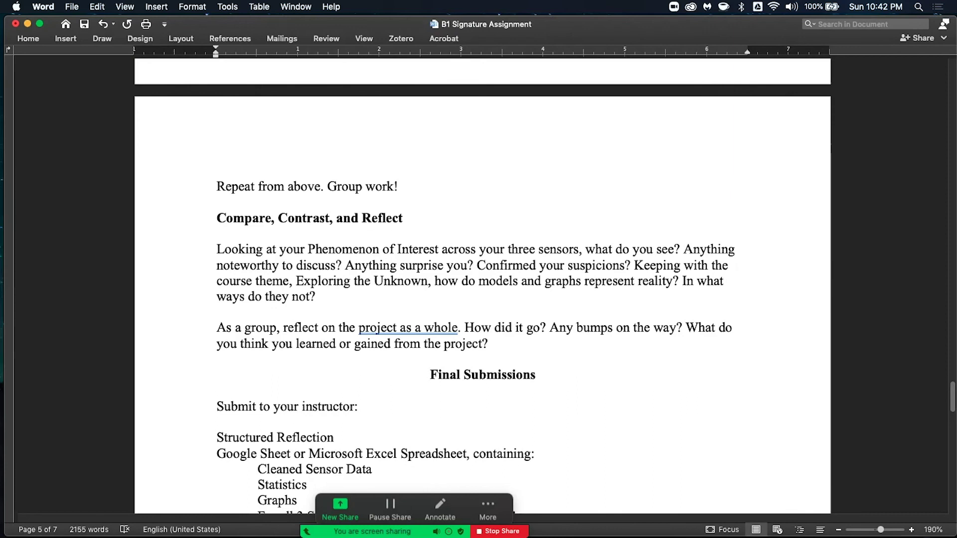
{"action": "scroll", "coordinate": [483, 285], "scroll_direction": "down", "scroll_amount": 5}
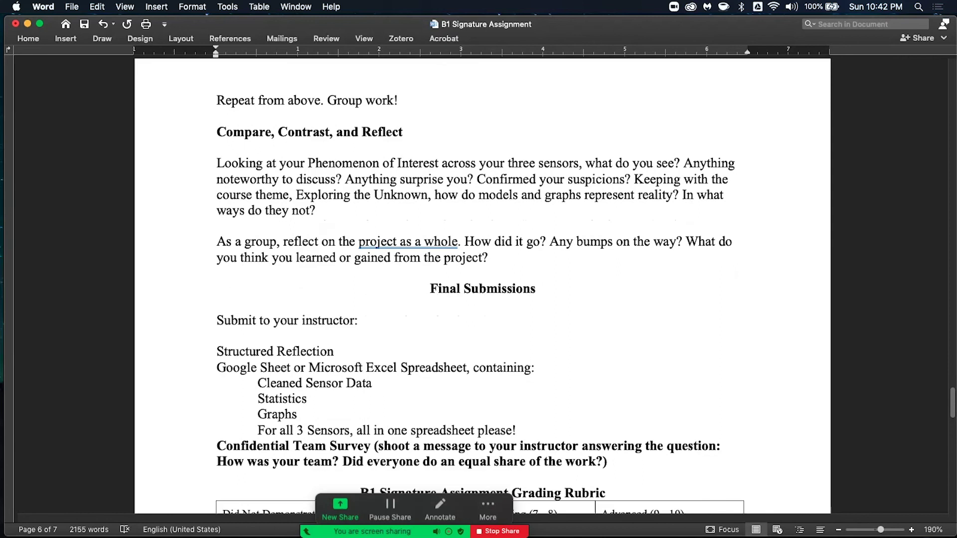
{"action": "scroll", "coordinate": [483, 286], "scroll_direction": "down", "scroll_amount": 2}
{"action": "scroll", "coordinate": [482, 286], "scroll_direction": "down", "scroll_amount": 6}
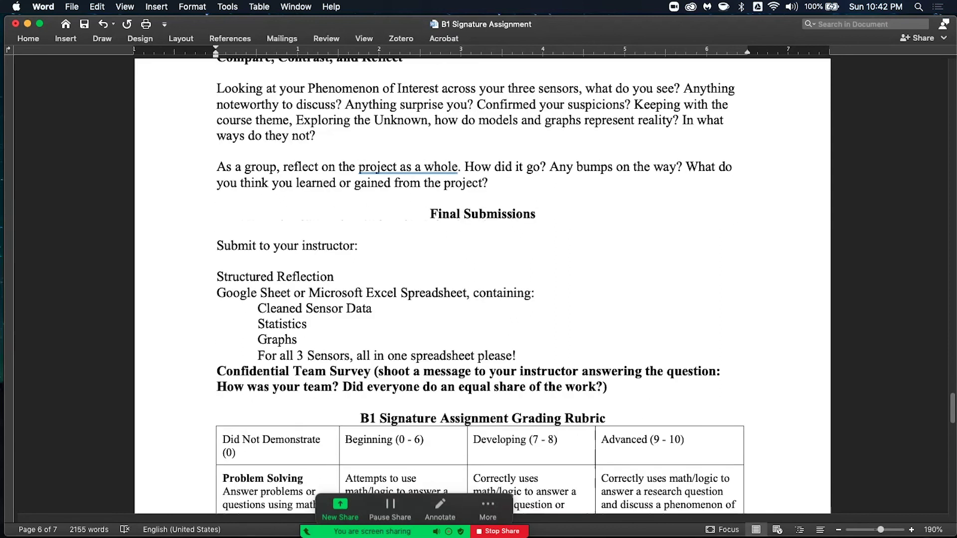
{"action": "scroll", "coordinate": [483, 285], "scroll_direction": "down", "scroll_amount": 4}
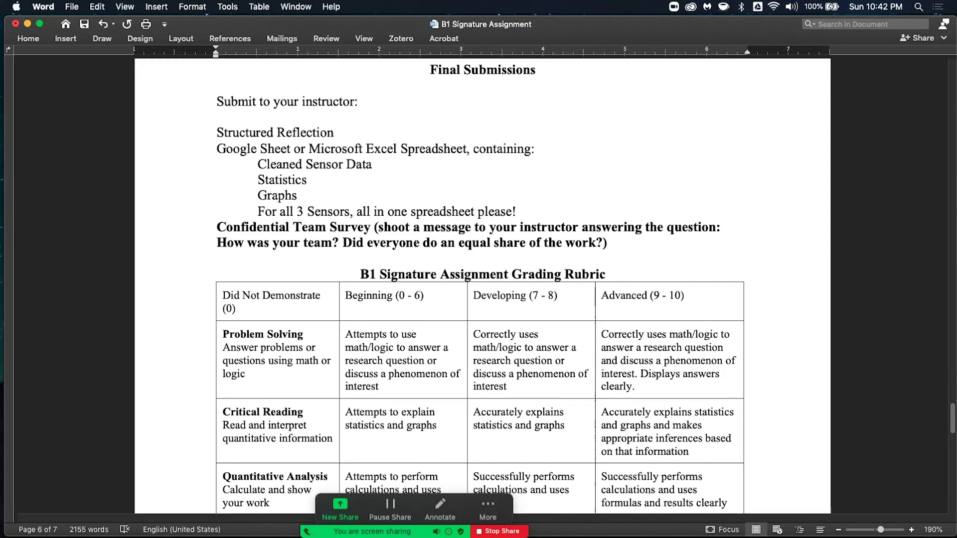
In the Final Submissions list, append "(Part 2)" to Structured Reflection and insert "(Part 1)" after Google Sheet or Microsoft Excel Spreadsheet.
{"action": "triple_click", "coordinate": [326, 132]}
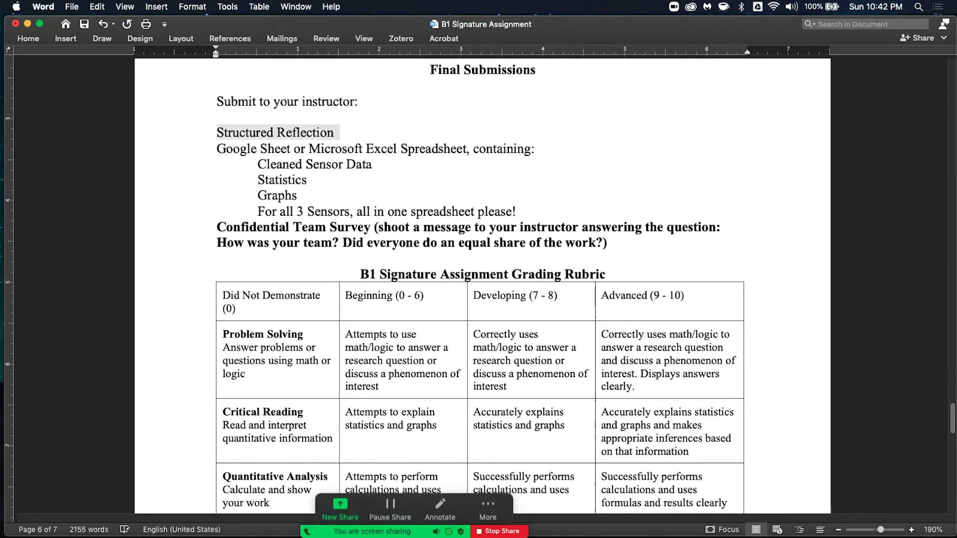
{"action": "left_click", "coordinate": [308, 180]}
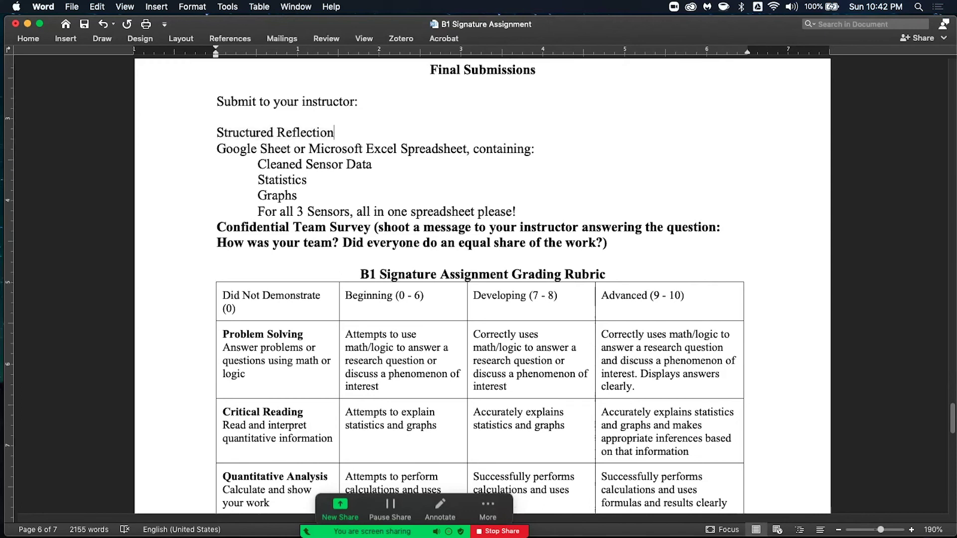
{"action": "type", "text": "()ar"}
{"action": "key", "text": "BackSpace"}
{"action": "key", "text": "BackSpace"}
{"action": "key", "text": "BackSpace"}
{"action": "type", "text": "Part 2)"}
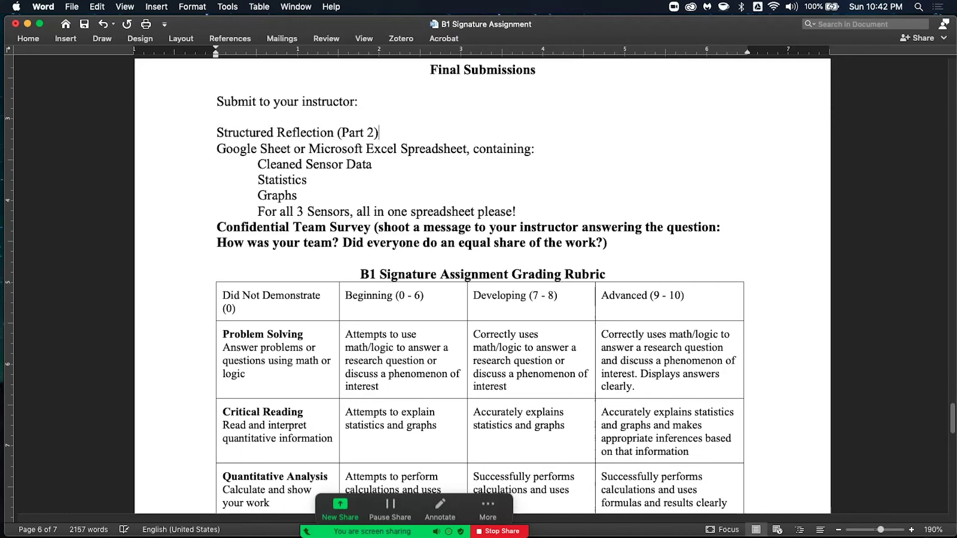
{"action": "type", "text": " (Part 1)"}
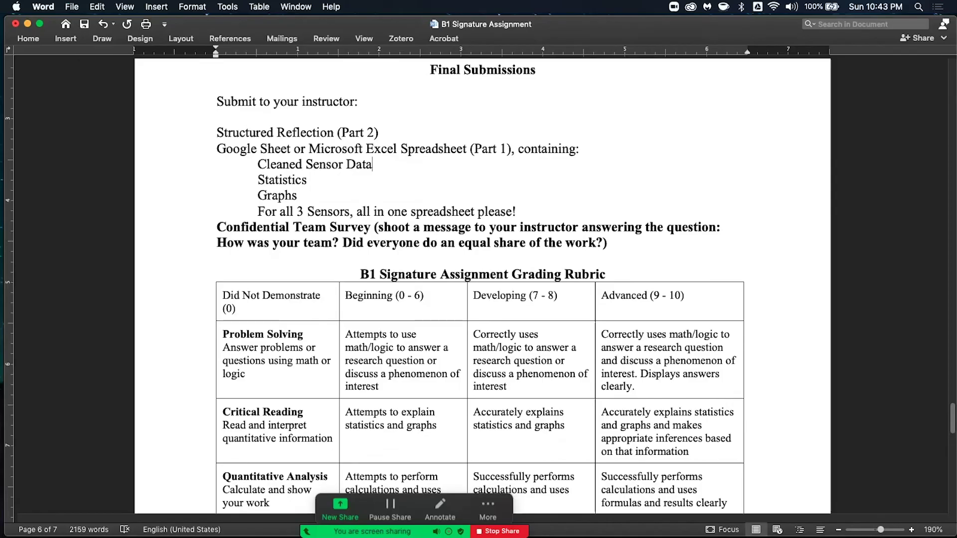
Switch to the Google Sheets spreadsheet in Firefox, add two blank sheets for the other sensors, and return to the St. Helena sheet.
{"action": "key", "text": "ctrl+Up"}
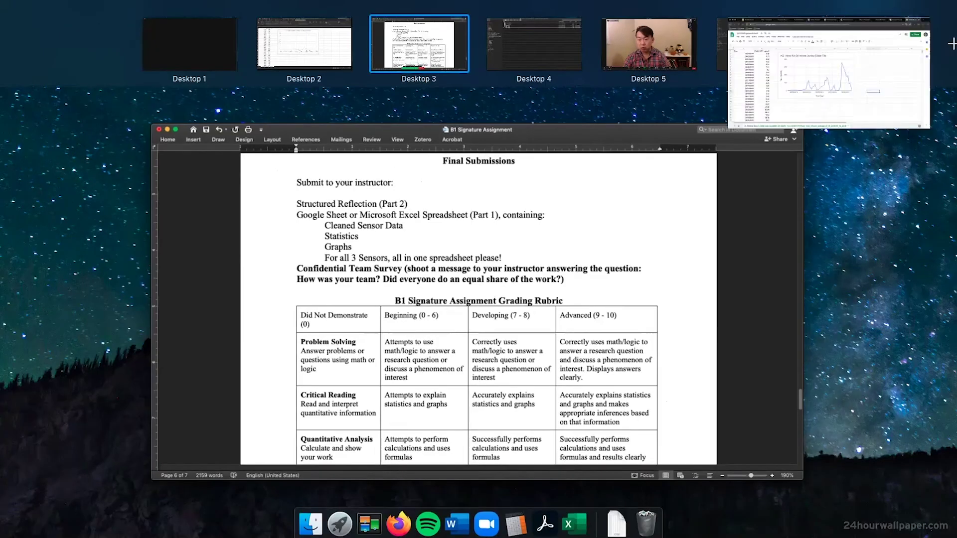
{"action": "left_click", "coordinate": [878, 45]}
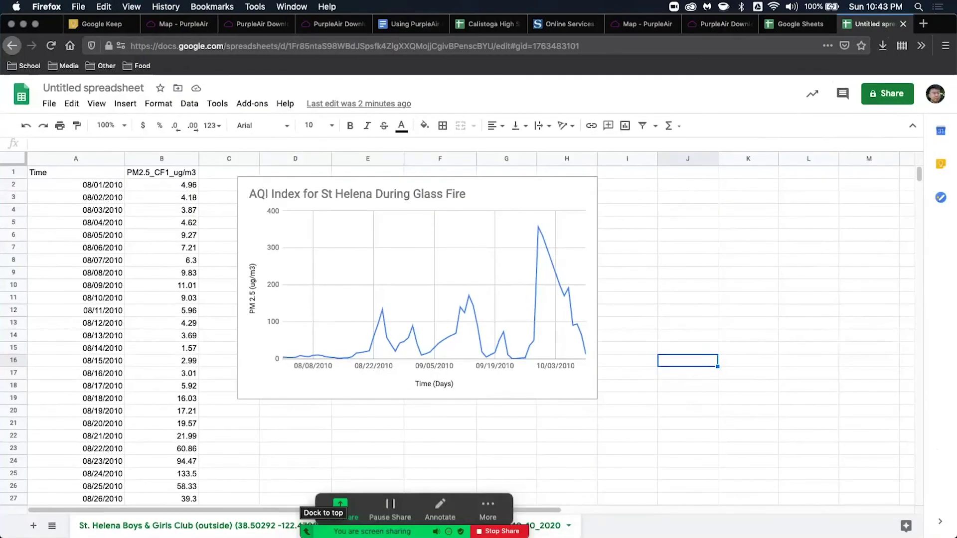
{"action": "left_click", "coordinate": [307, 532]}
{"action": "left_click", "coordinate": [34, 526]}
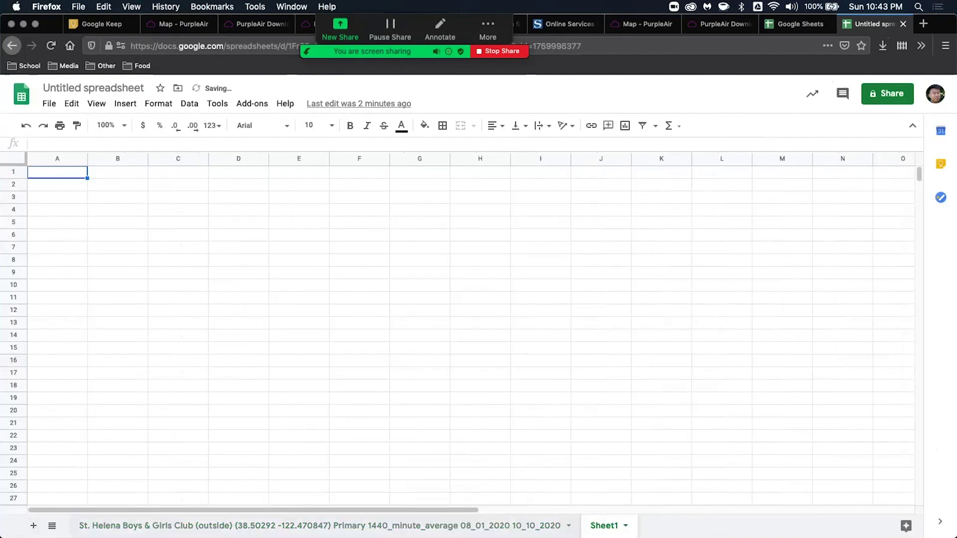
{"action": "left_click", "coordinate": [319, 526]}
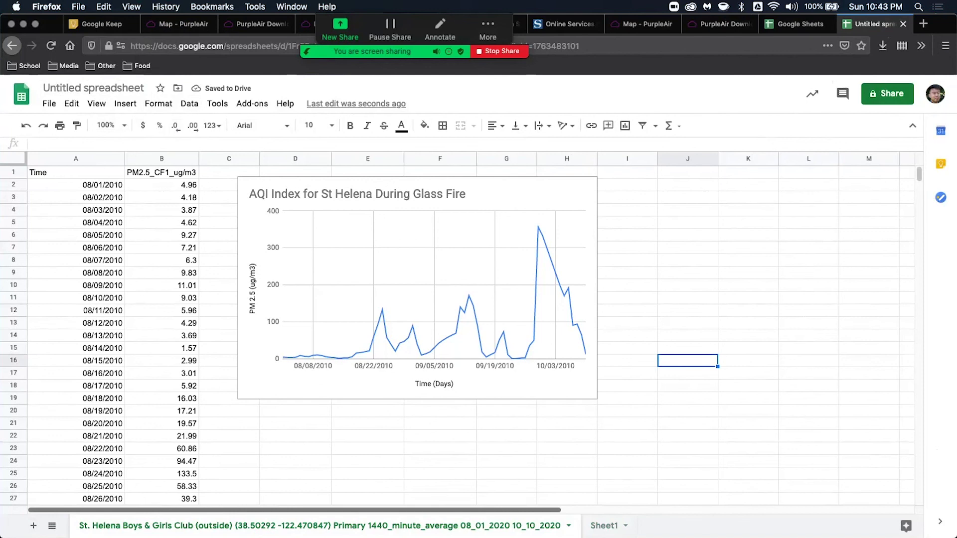
{"action": "key", "text": "alt+Down"}
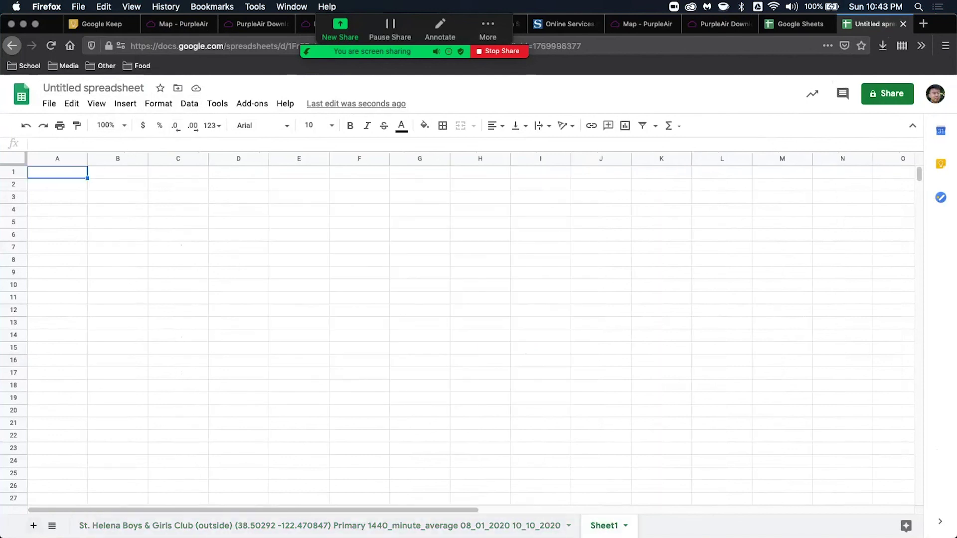
{"action": "key", "text": "shift+F11"}
{"action": "key", "text": "alt+Up"}
{"action": "key", "text": "alt+Down"}
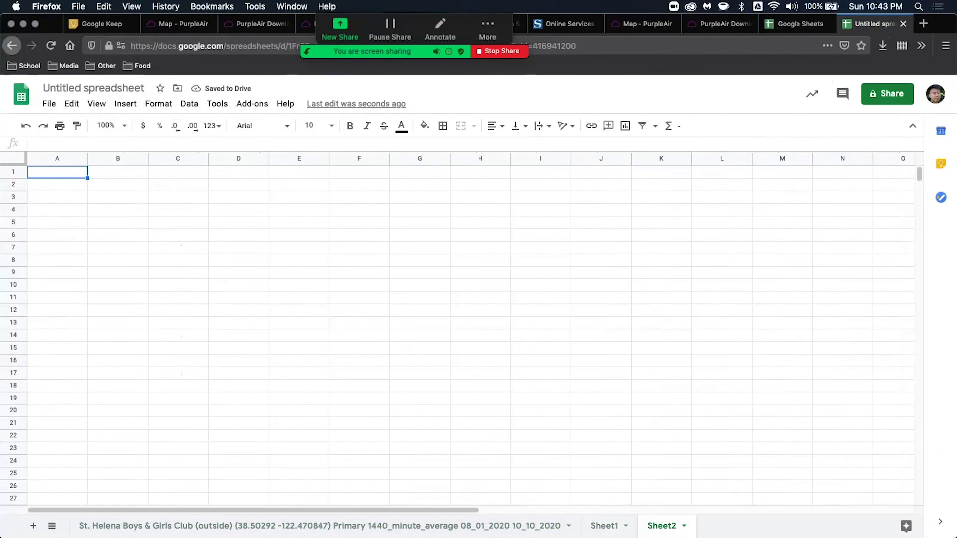
{"action": "left_click", "coordinate": [604, 526]}
{"action": "left_click", "coordinate": [662, 526]}
{"action": "left_click", "coordinate": [499, 526]}
Return to the Word document to review the B1 Signature Assignment Grading Rubric's criteria and score levels, and switch to the Zoom meeting window.
{"action": "key", "text": "ctrl+Up"}
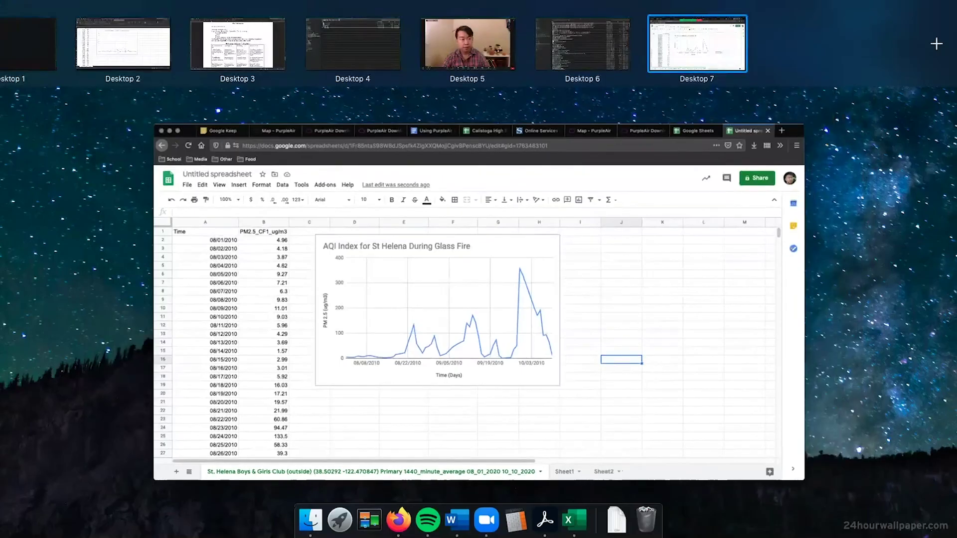
{"action": "left_click", "coordinate": [237, 44]}
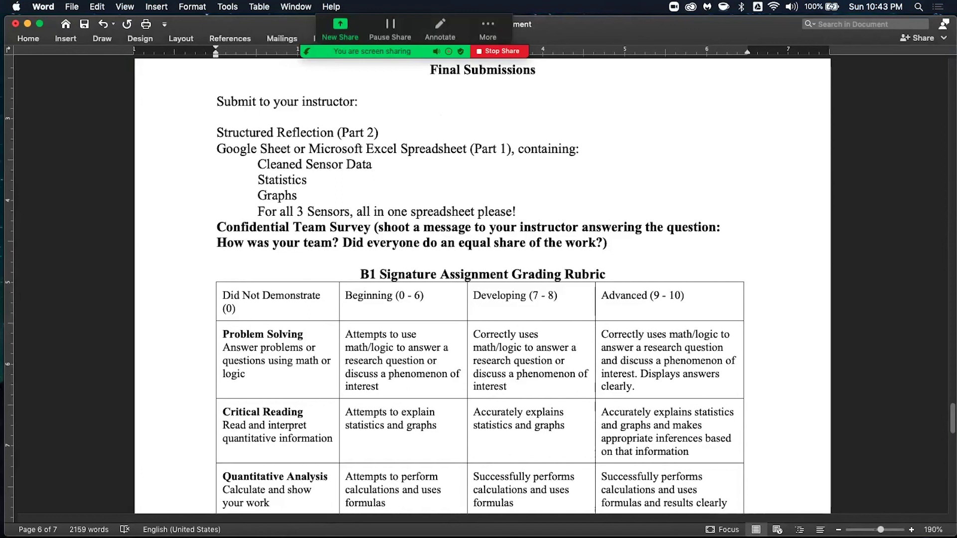
{"action": "scroll", "coordinate": [482, 284], "scroll_direction": "down", "scroll_amount": 3}
{"action": "scroll", "coordinate": [483, 285], "scroll_direction": "down", "scroll_amount": 5}
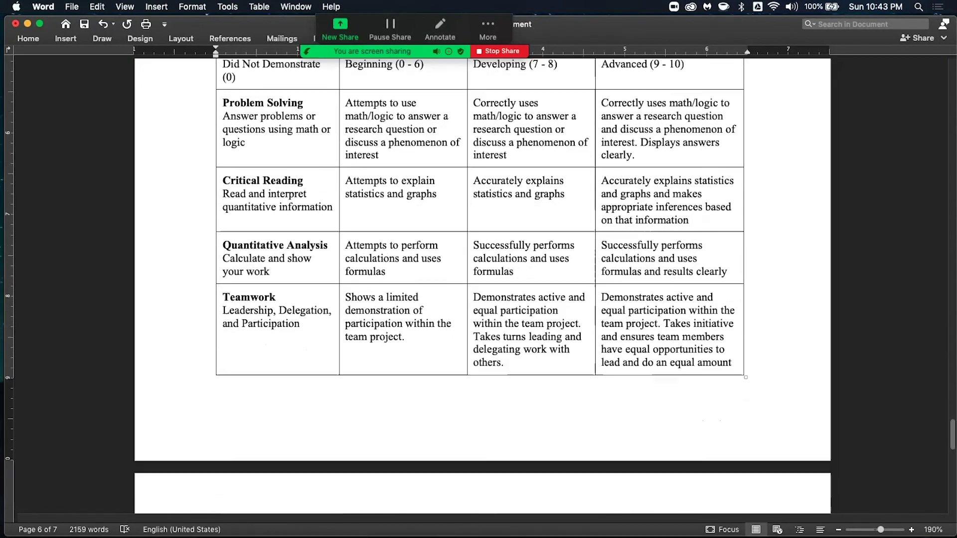
{"action": "scroll", "coordinate": [483, 284], "scroll_direction": "up", "scroll_amount": 5}
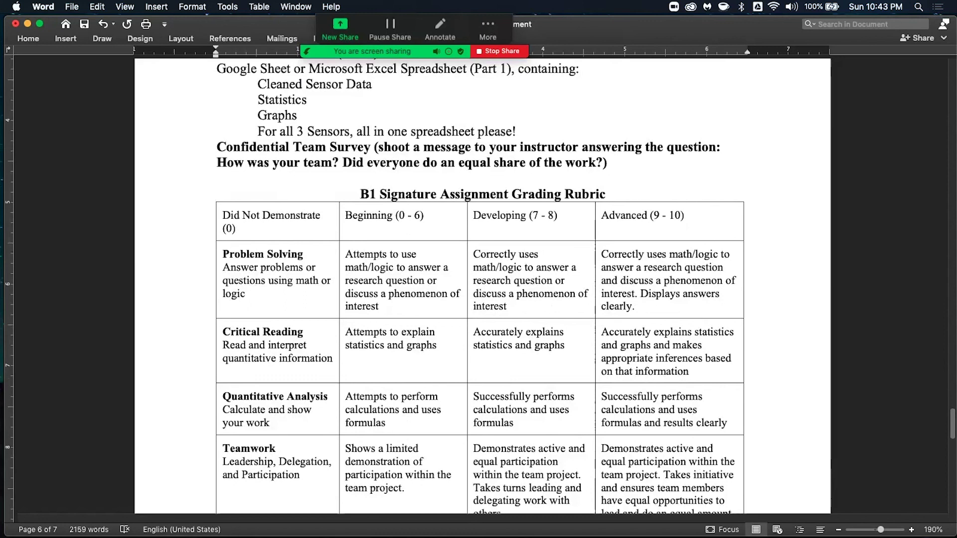
{"action": "scroll", "coordinate": [482, 284], "scroll_direction": "down", "scroll_amount": 1}
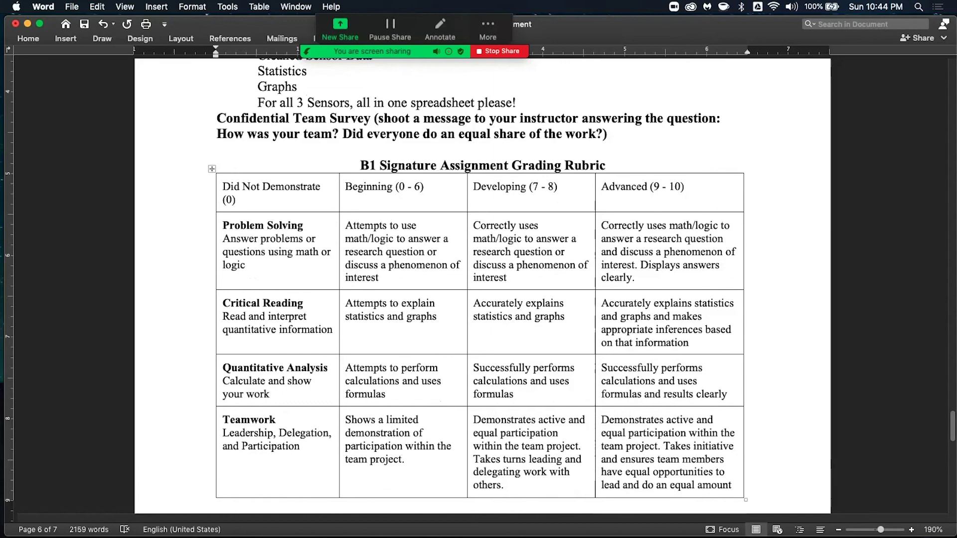
{"action": "scroll", "coordinate": [482, 286], "scroll_direction": "up", "scroll_amount": 1}
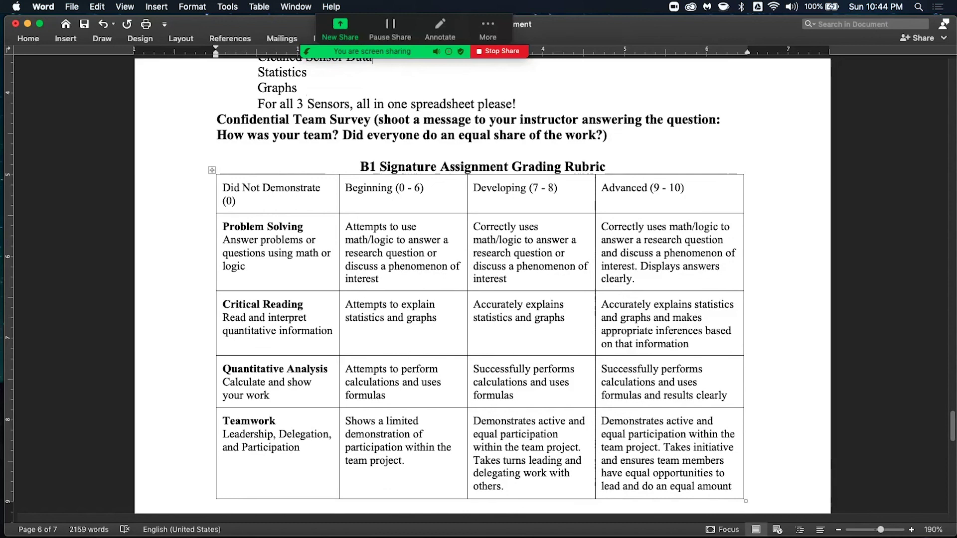
{"action": "left_click", "coordinate": [223, 201]}
{"action": "key", "text": "BackSpace"}
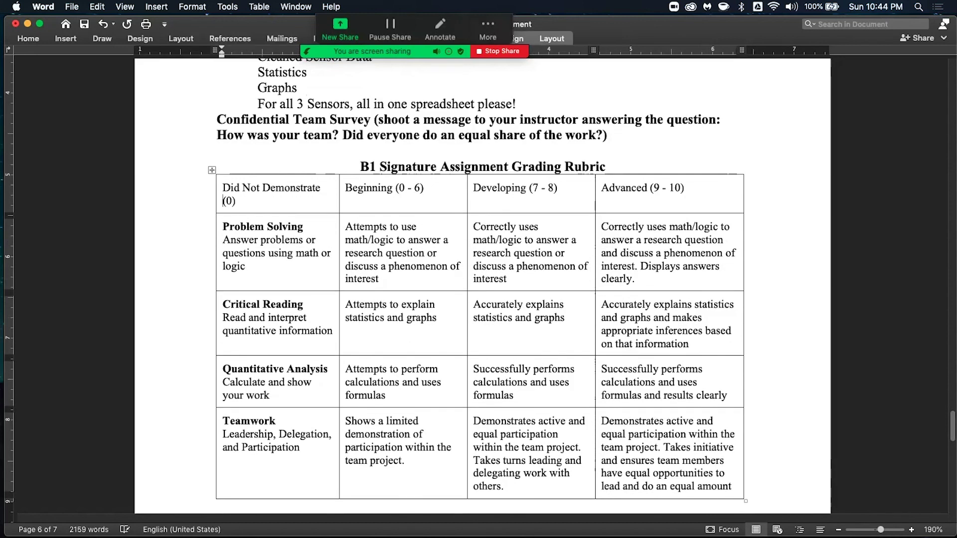
{"action": "key", "text": "ctrl+Up"}
{"action": "left_click", "coordinate": [595, 46]}
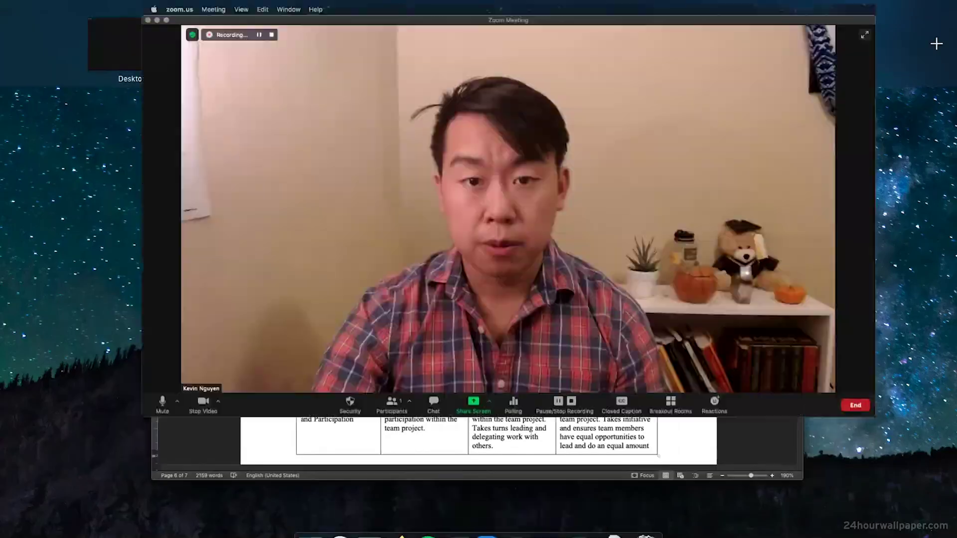